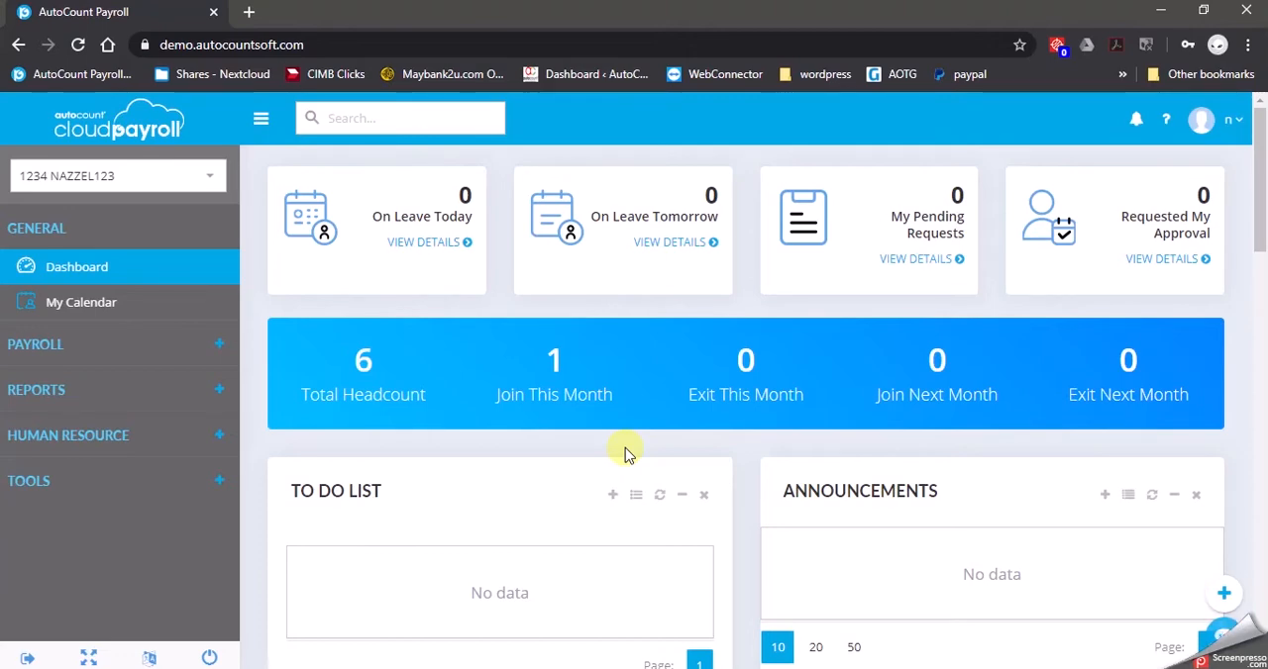
Open the Claim Type list in the general maintenance tools
left_click(136, 483)
scroll(135, 481, "down", 1)
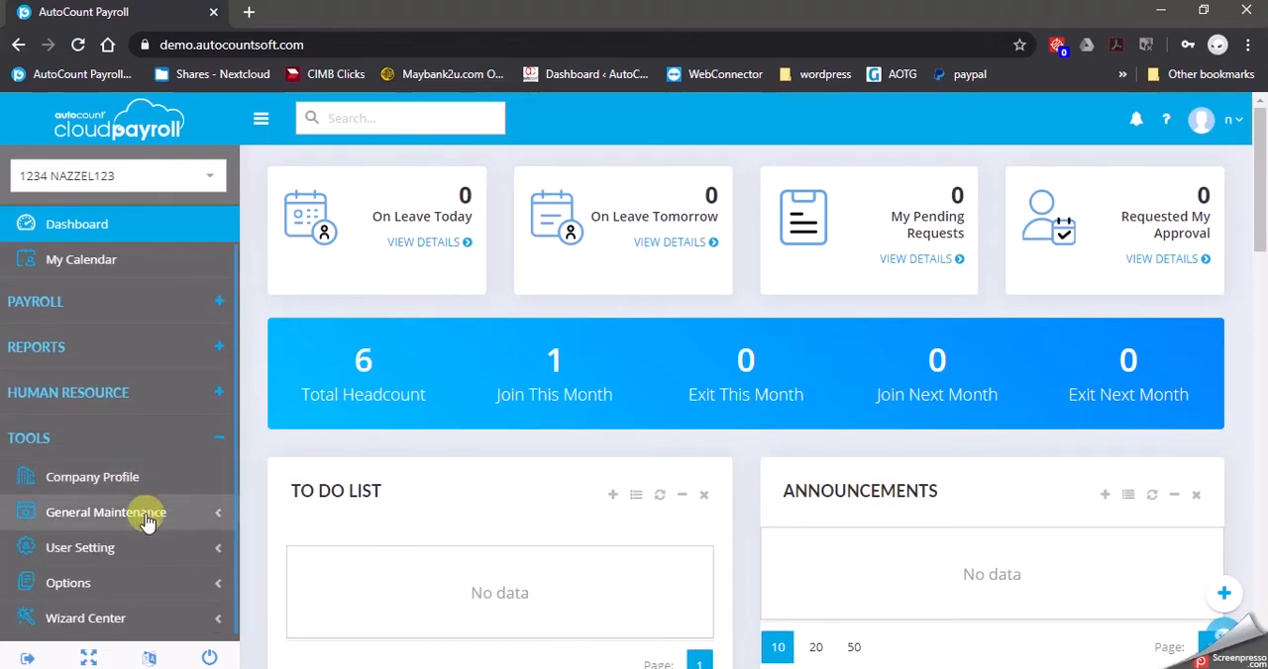
left_click(147, 522)
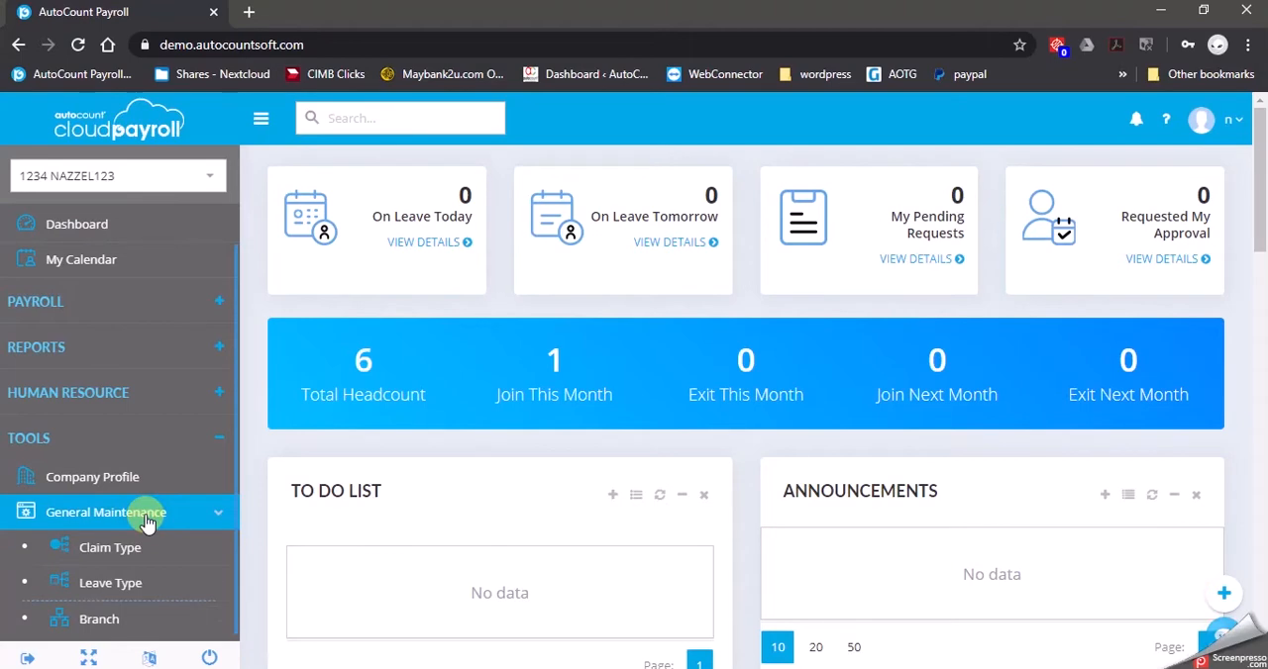
scroll(147, 522, "down", 4)
scroll(148, 460, "up", 3)
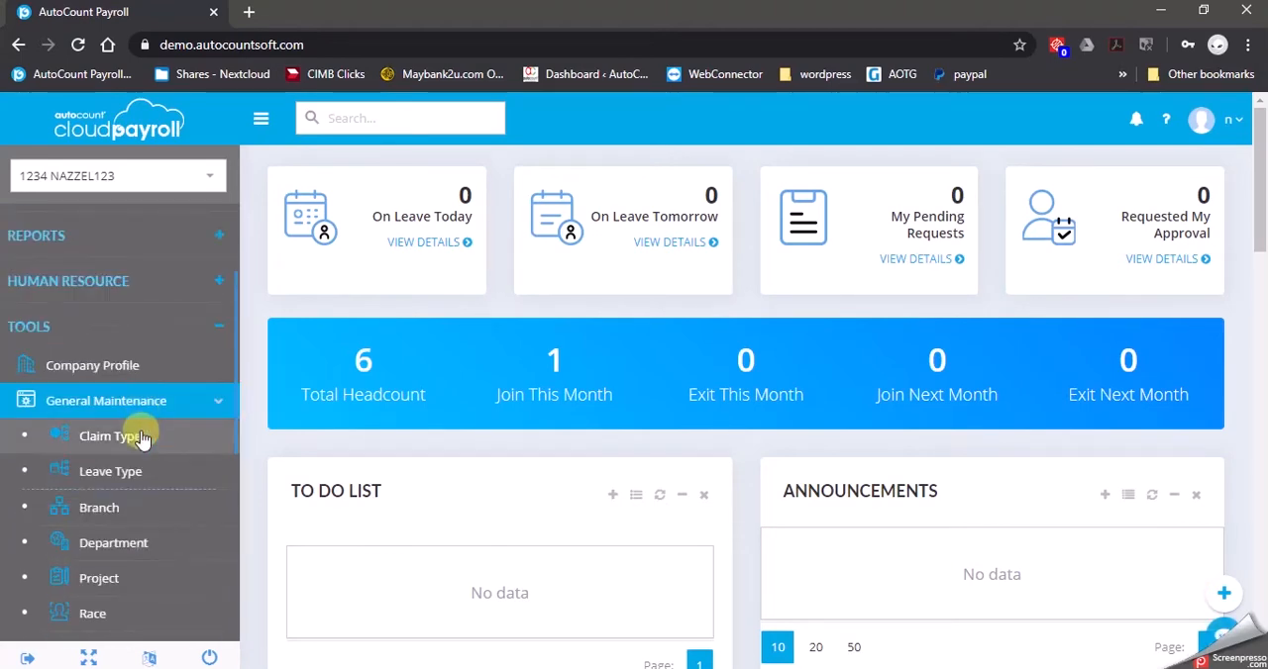
left_click(141, 439)
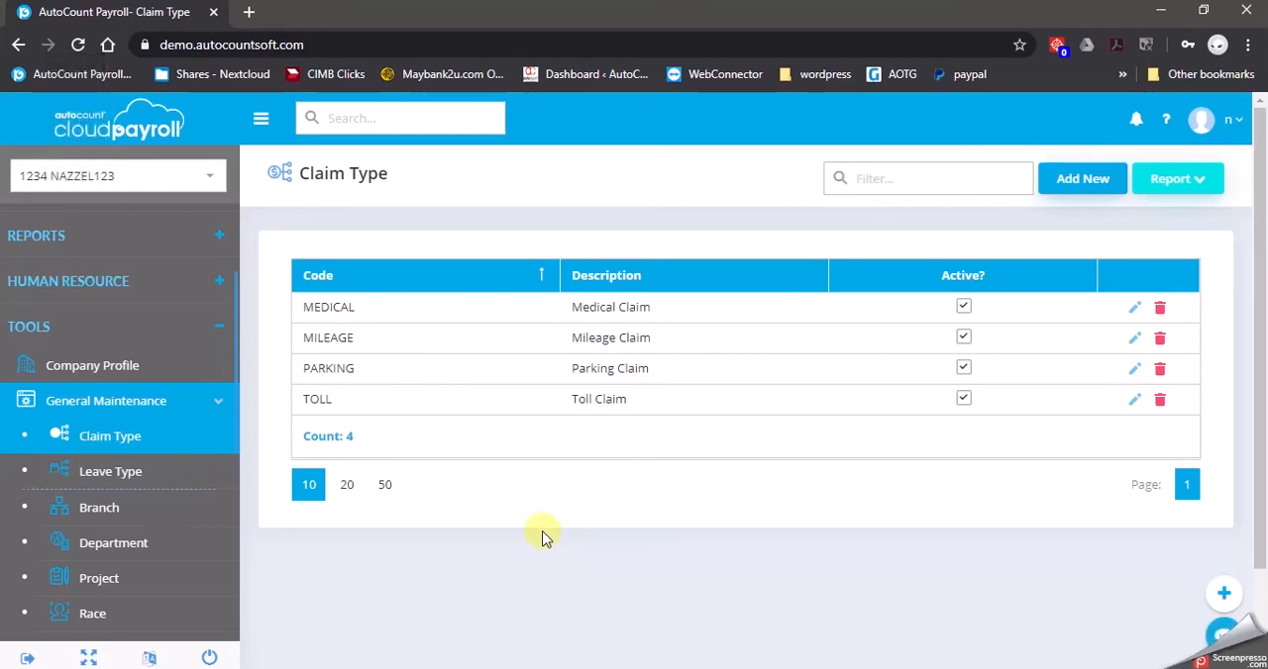
Start a new claim type with code F&L and description FOOD & LODGING
left_click(1106, 188)
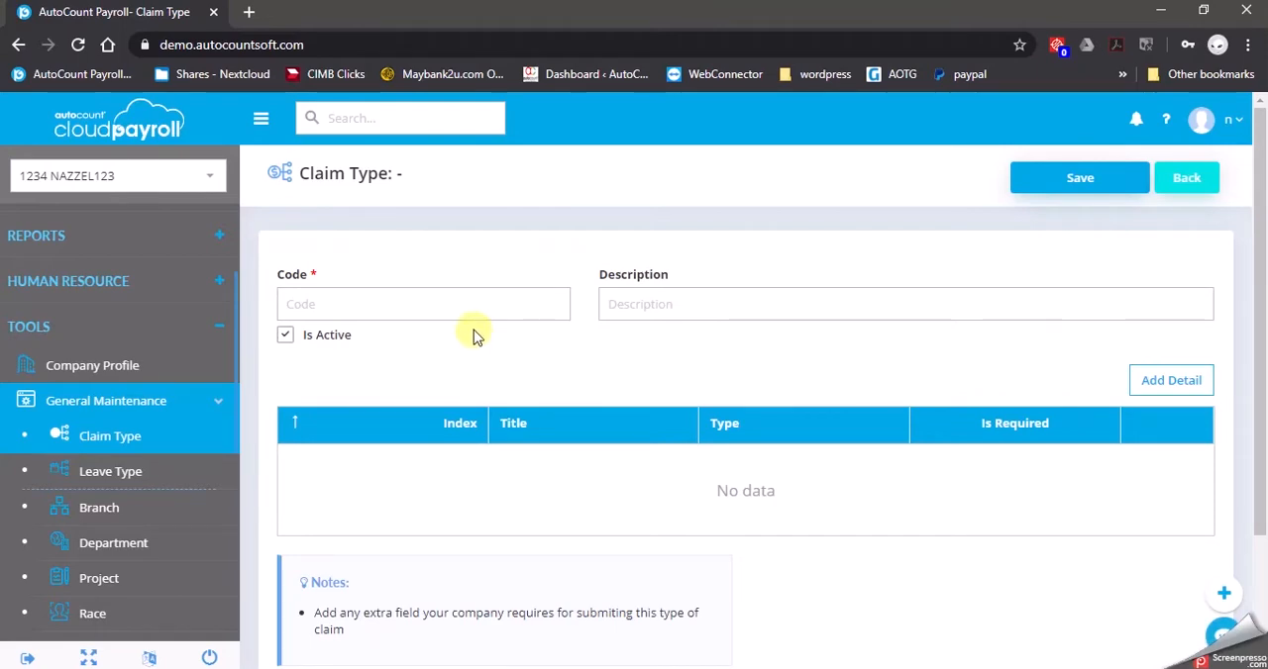
left_click(481, 310)
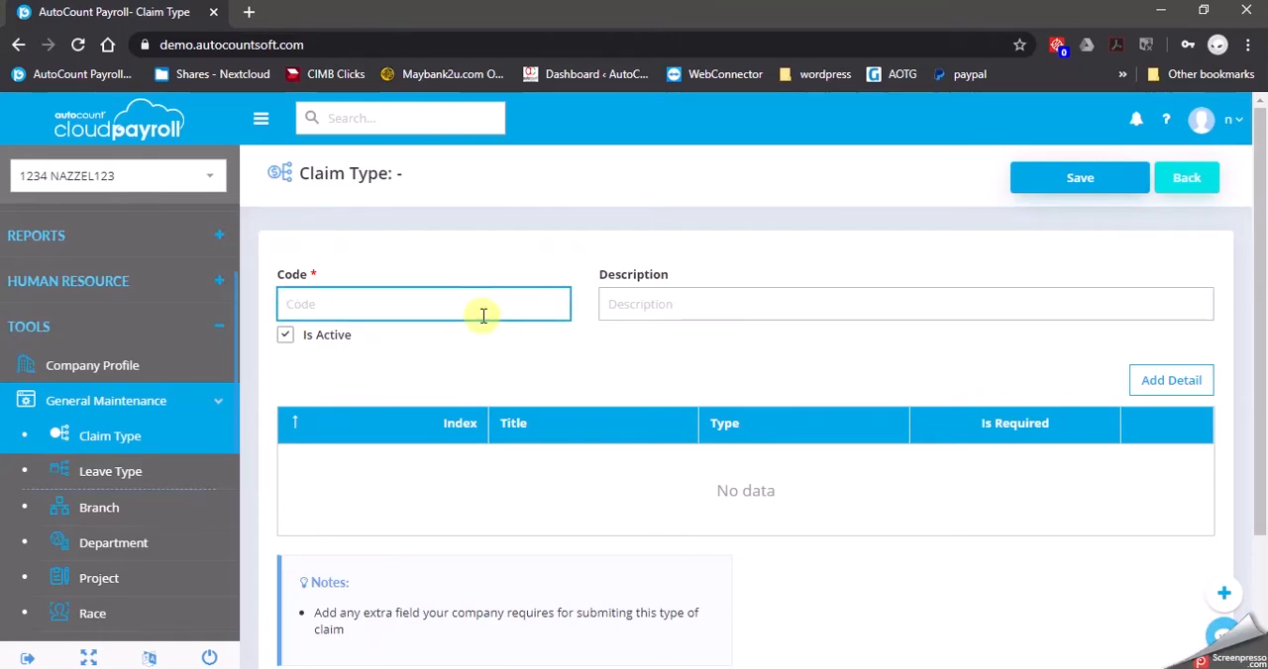
type("F&L")
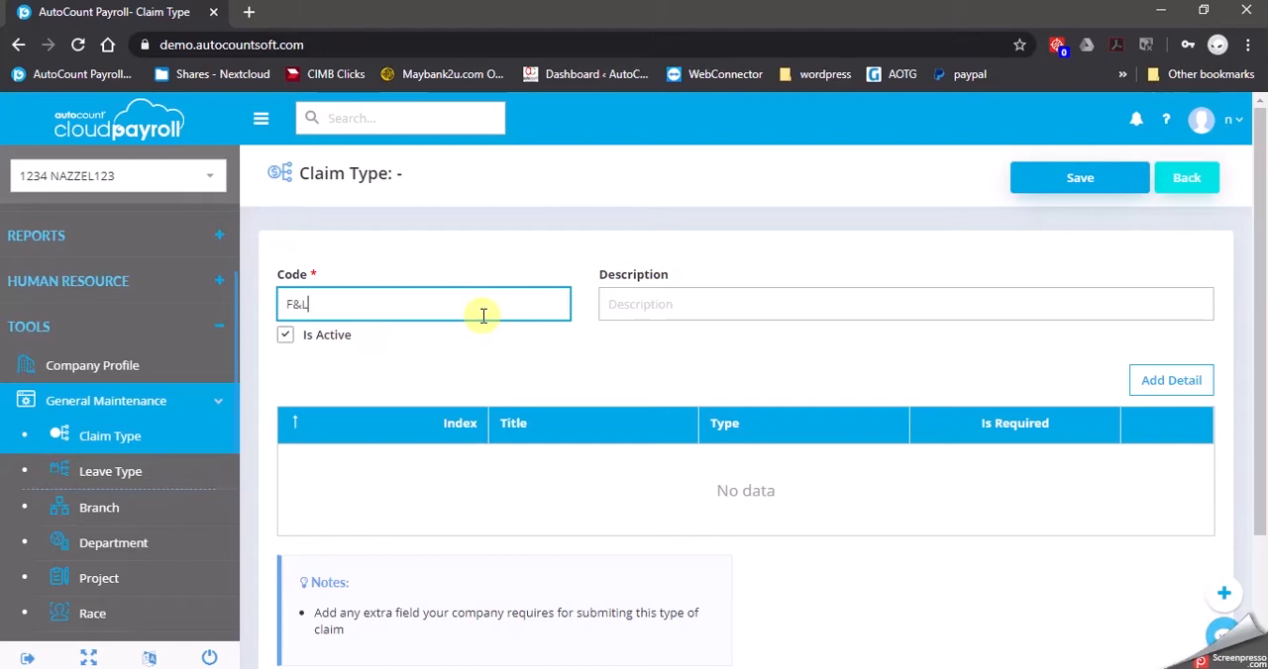
key("Tab")
type("FO")
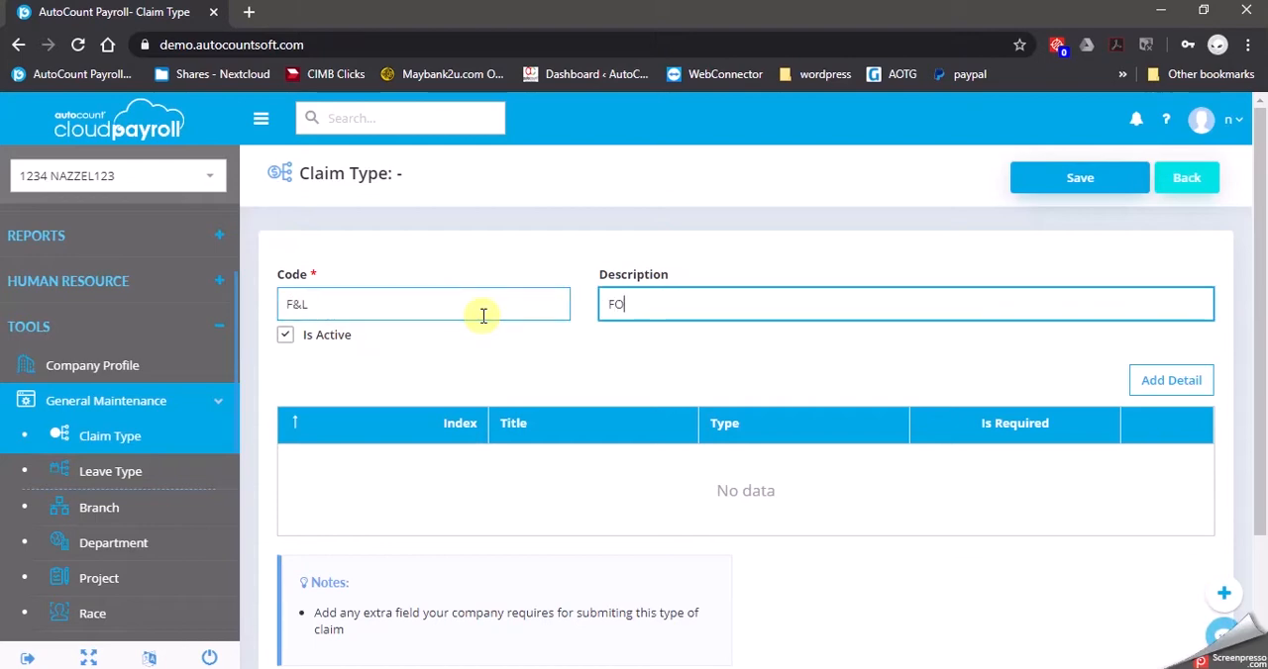
type("OD & LODGING")
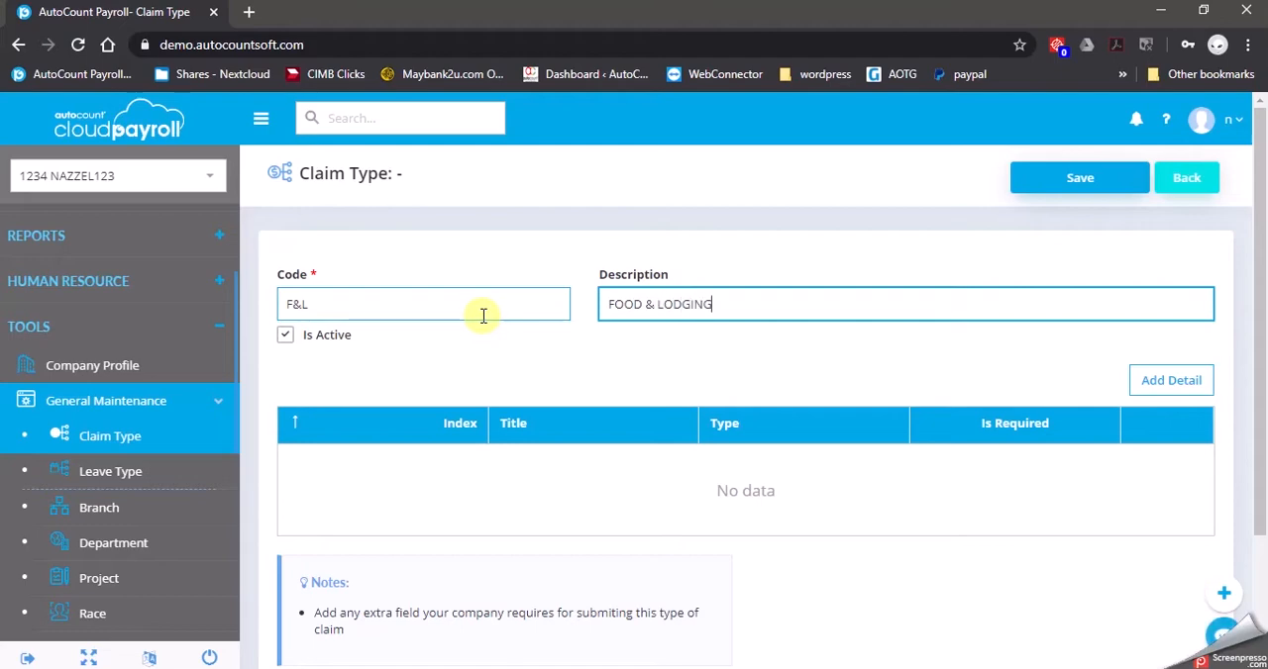
Add a required detail field titled DATE with type Date to the F&L claim type
scroll(555, 386, "down", 2)
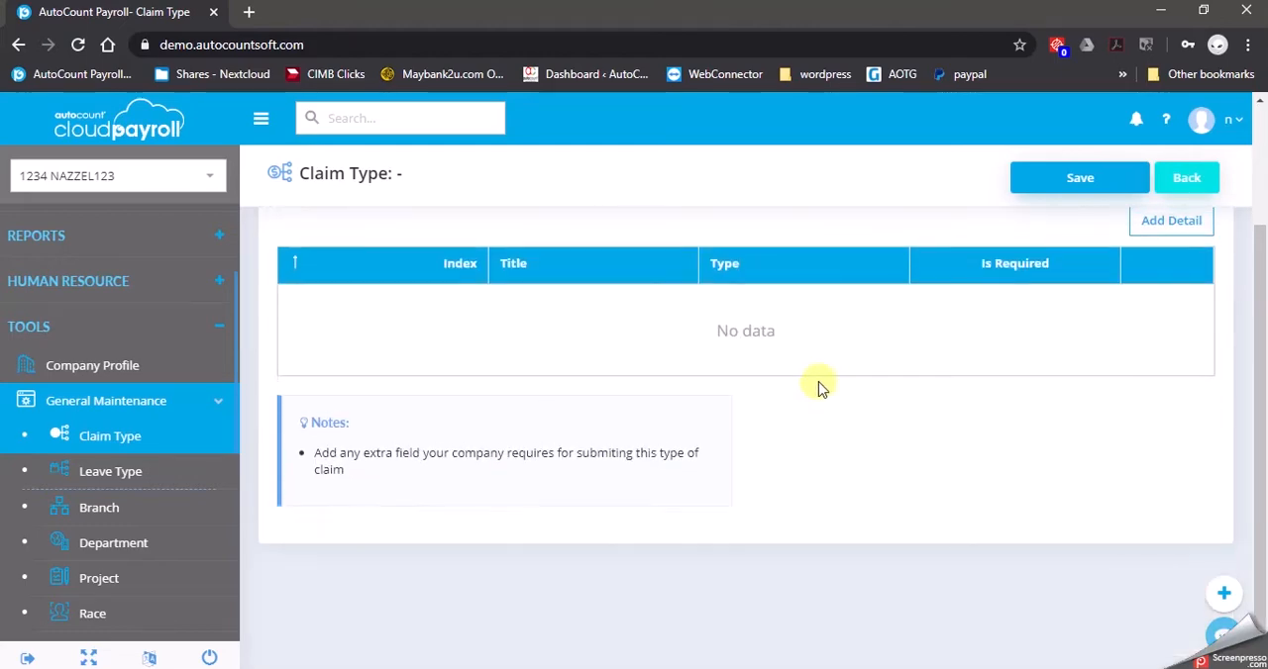
scroll(941, 357, "up", 2)
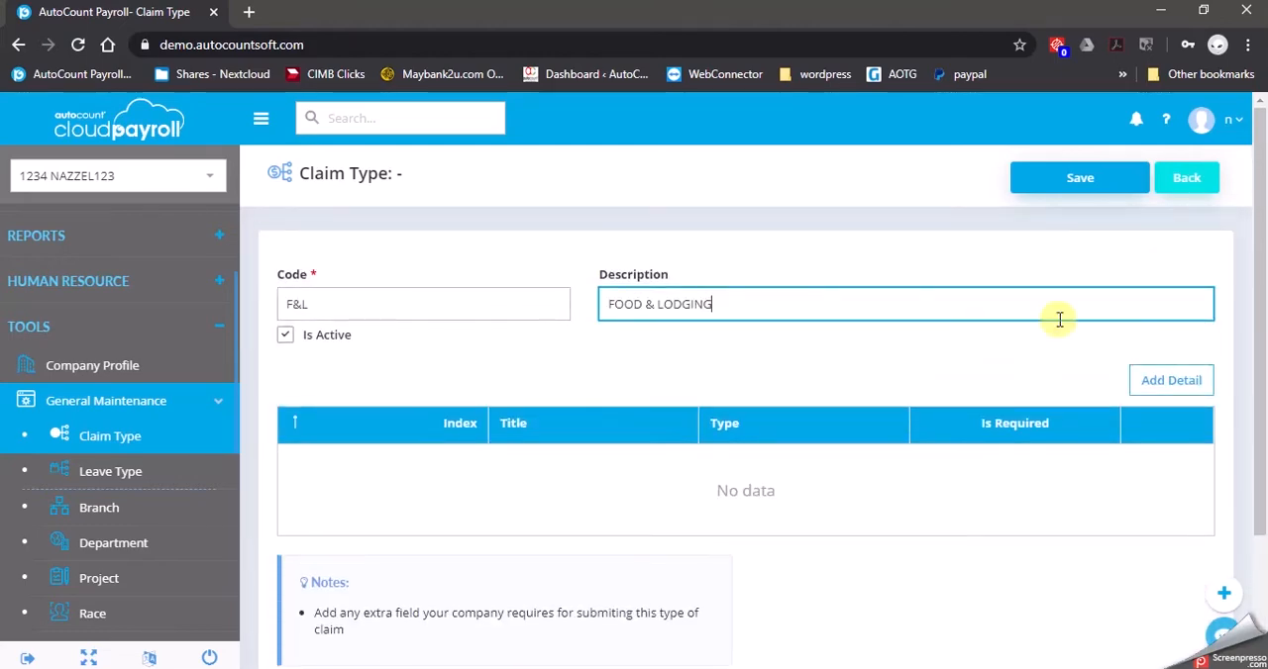
left_click(1172, 386)
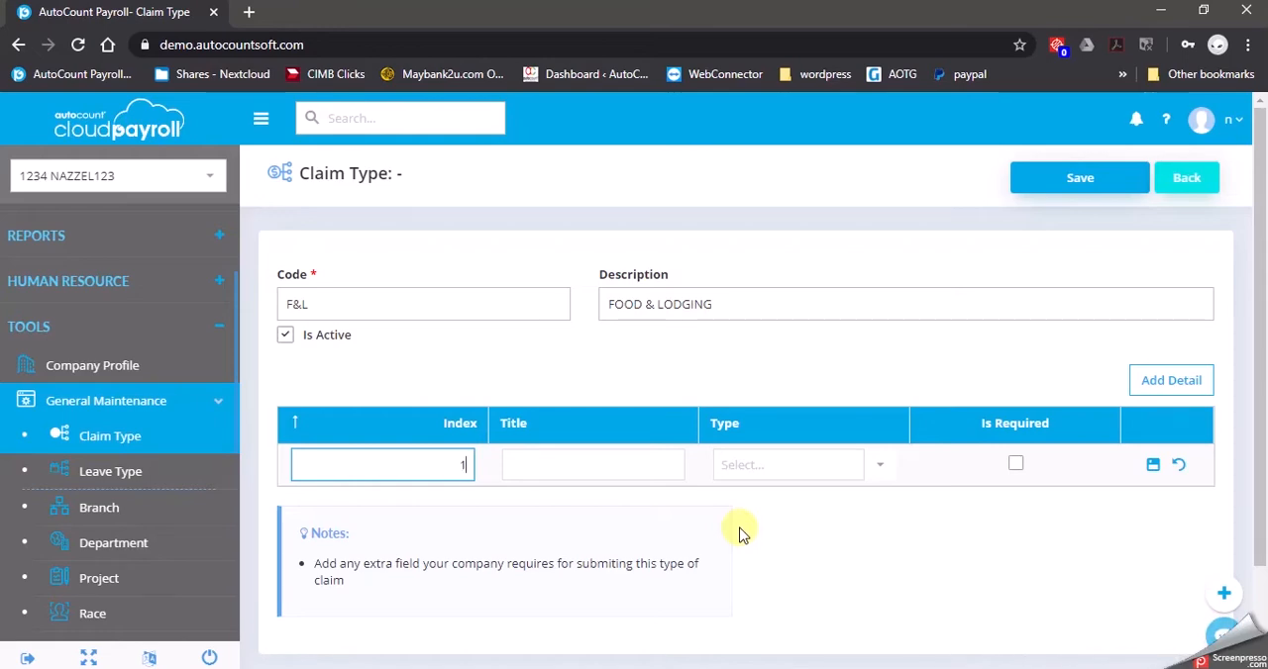
left_click(635, 467)
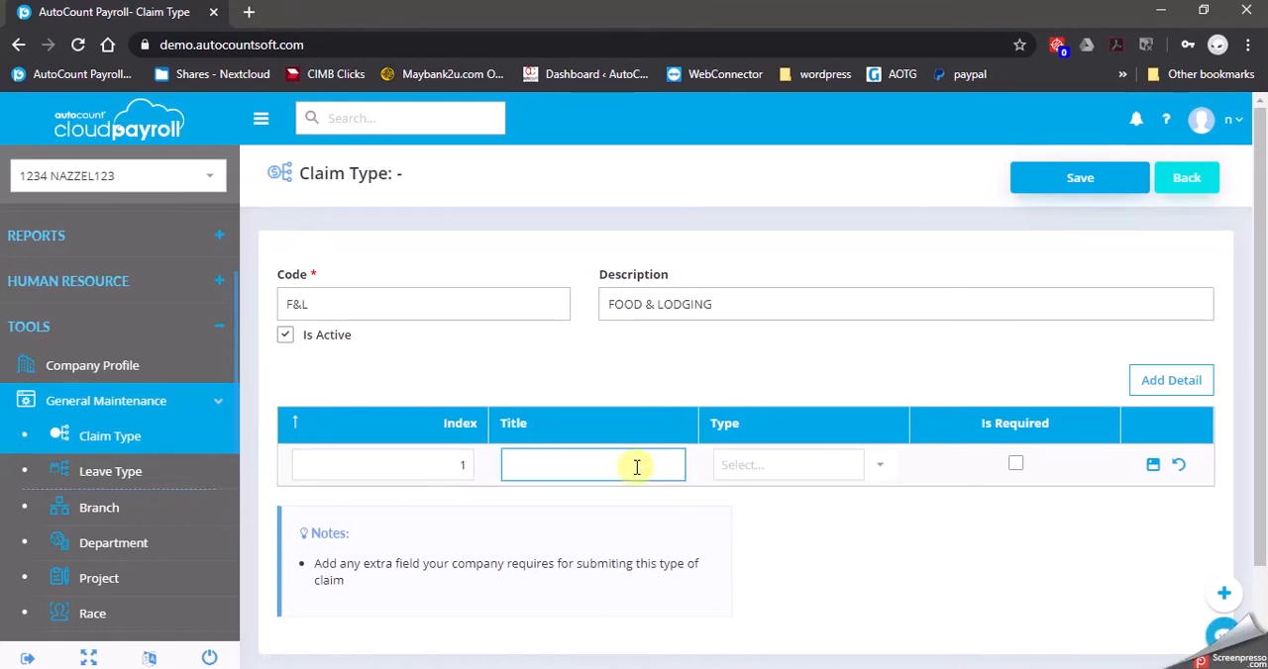
type("DATE")
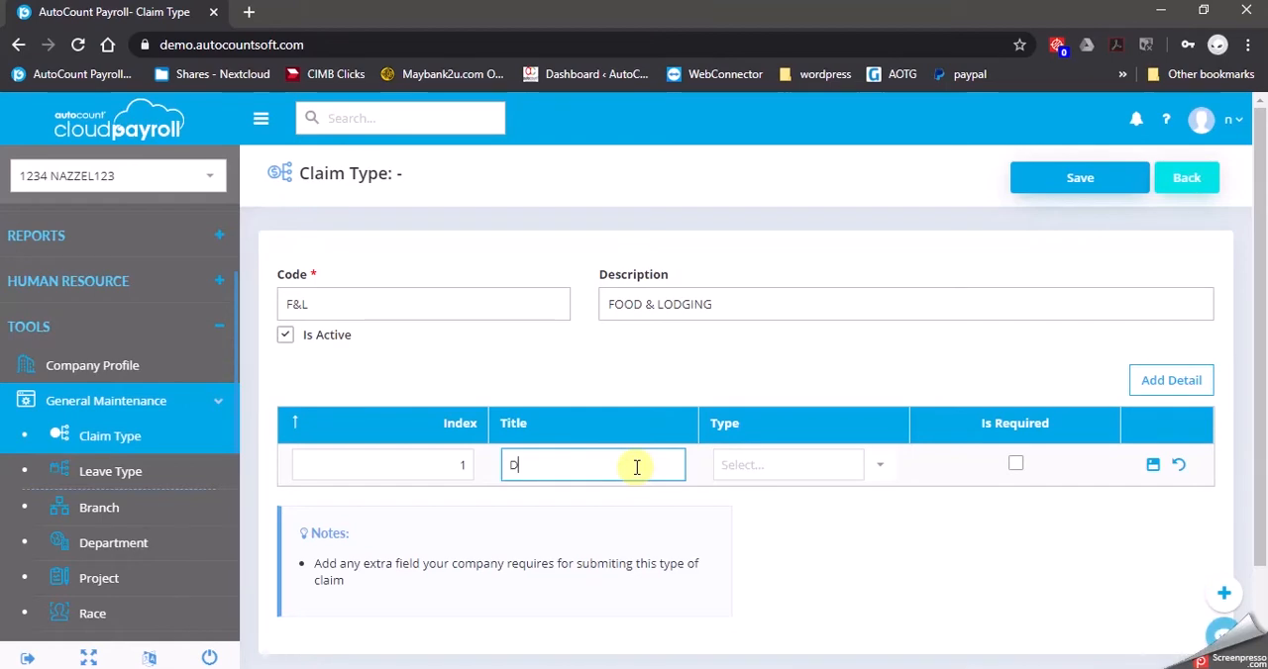
left_click(884, 474)
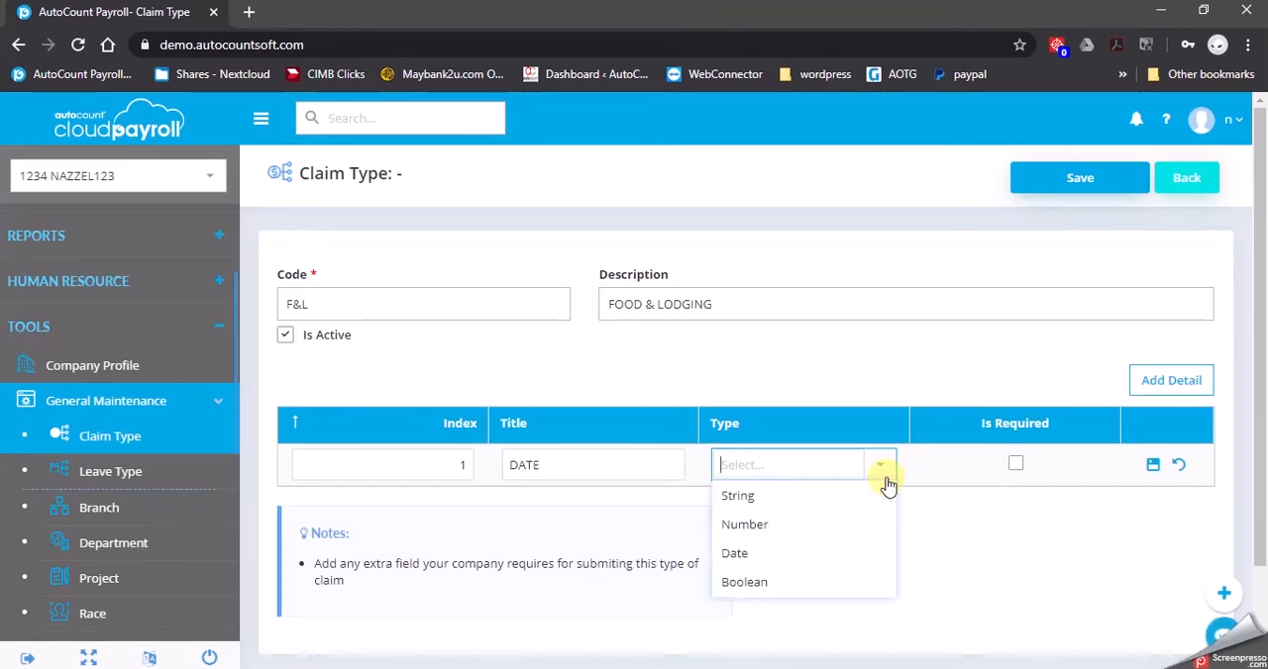
left_click(758, 554)
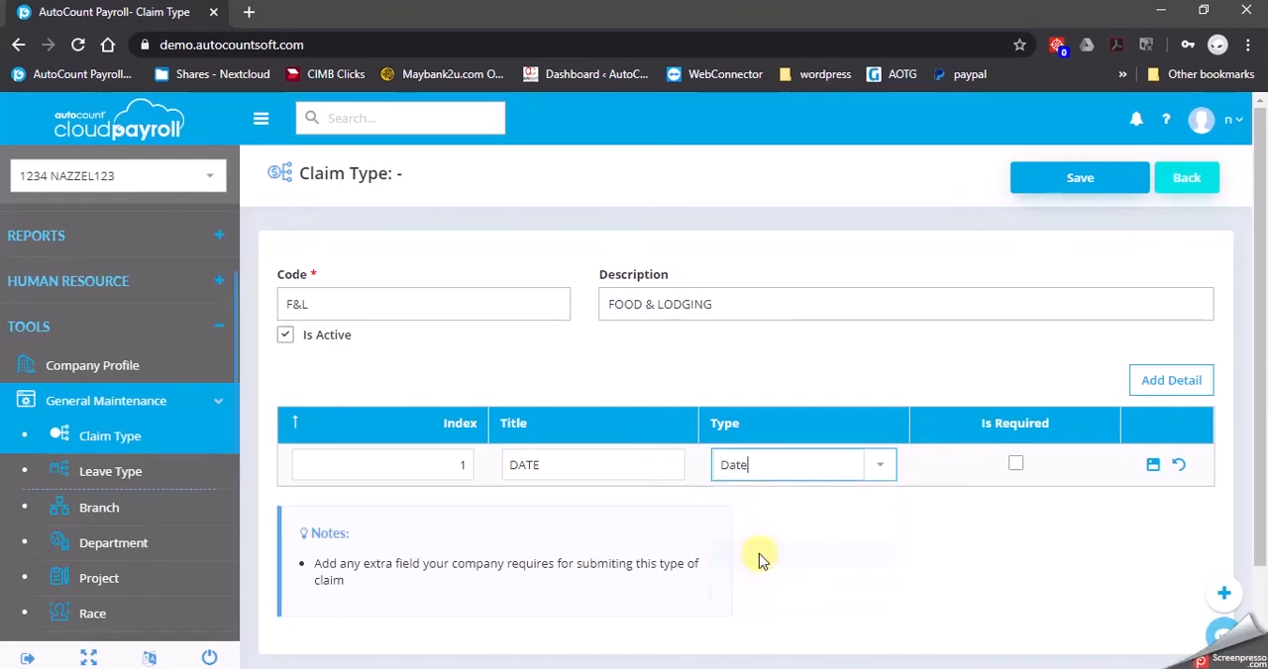
left_click(1017, 466)
left_click(1152, 468)
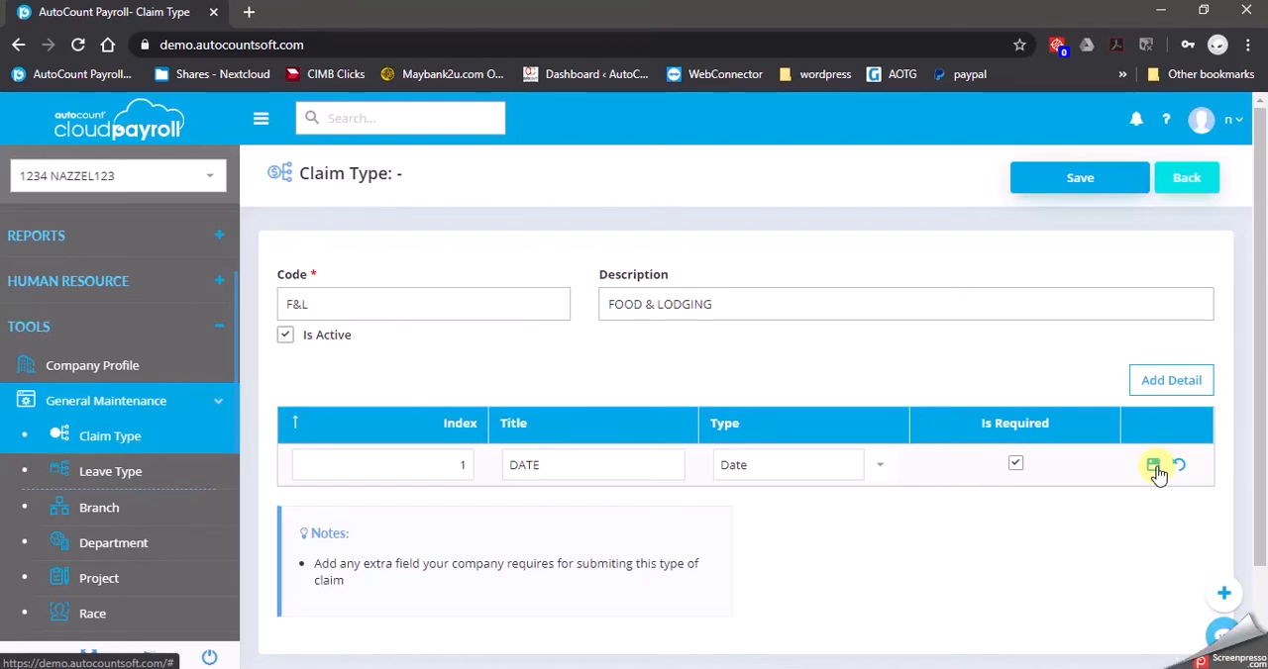
Add a required detail field titled DESCRIPTION with type String to the claim type
left_click(1164, 387)
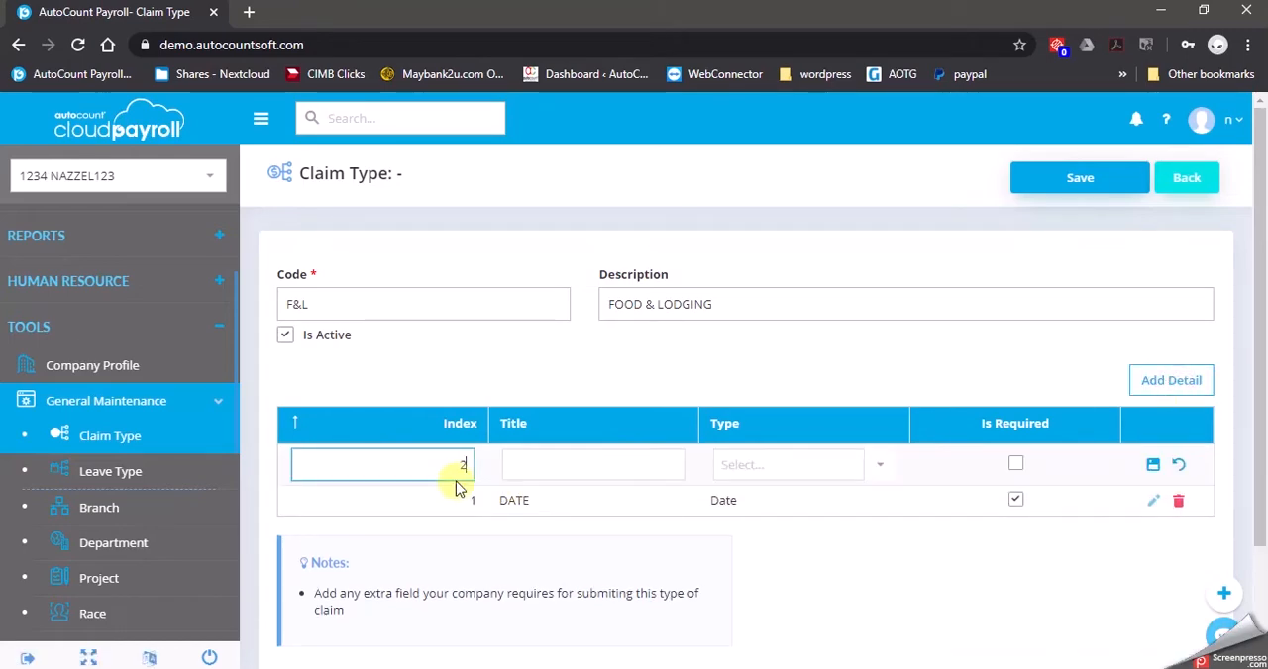
left_click(649, 460)
type("DESCRIPTION")
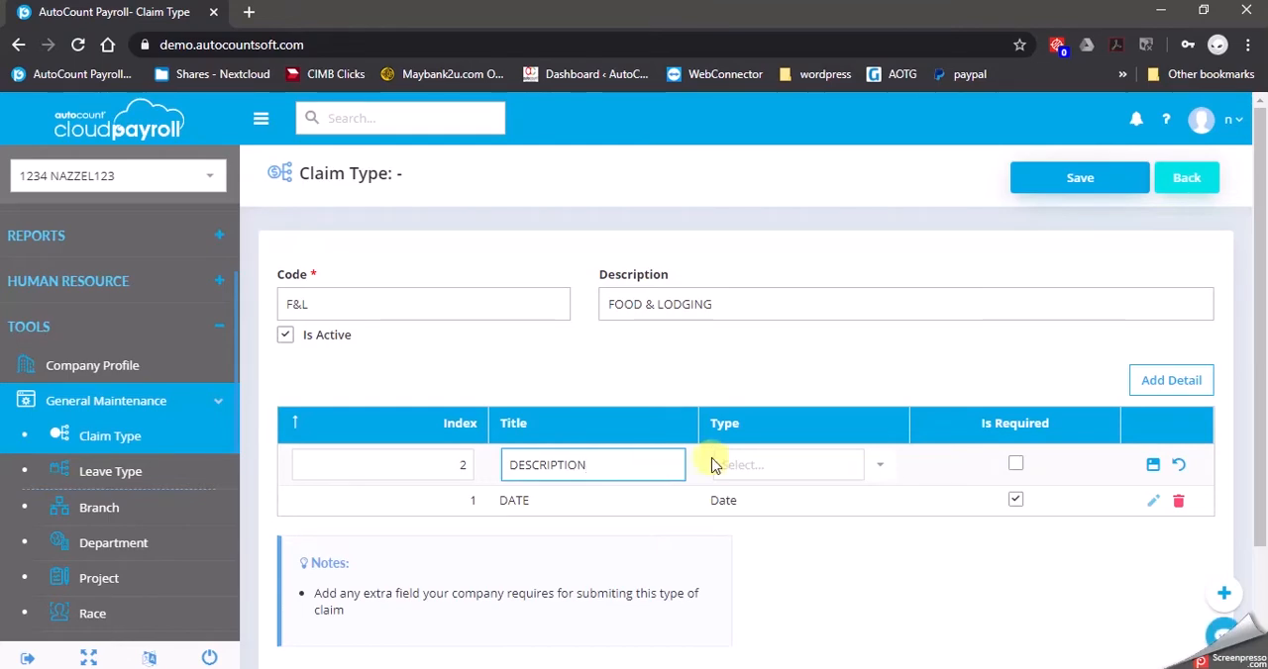
left_click(744, 464)
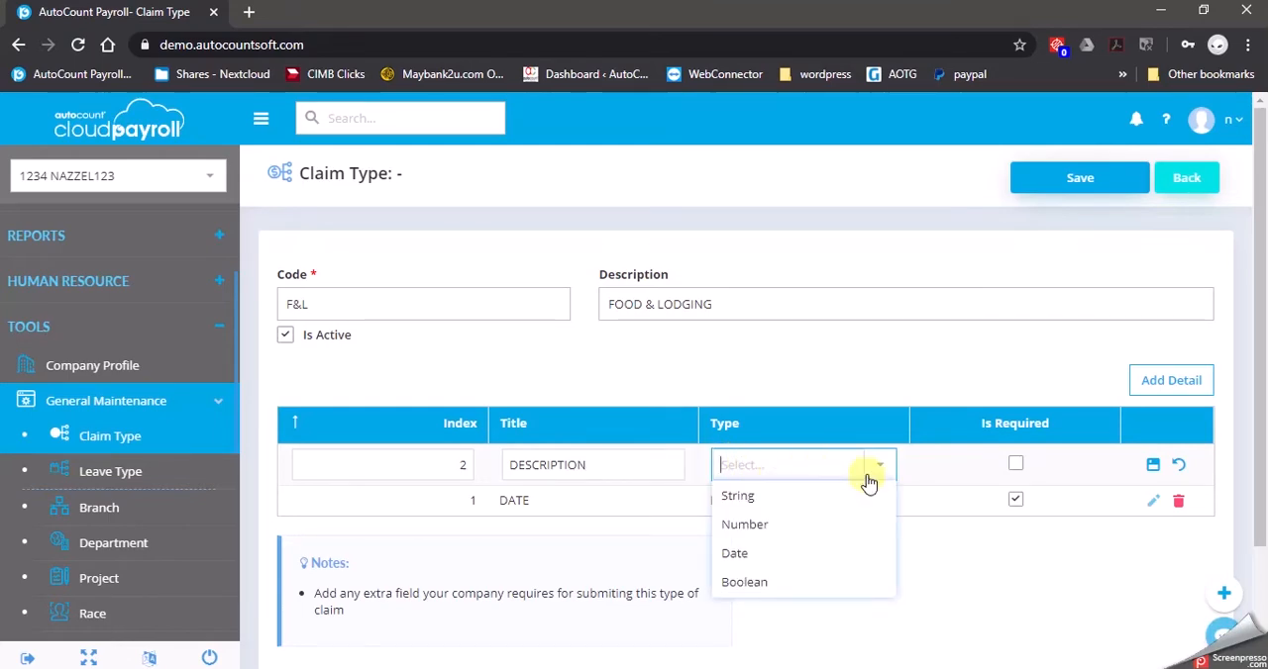
left_click(762, 500)
left_click(1015, 463)
left_click(1154, 466)
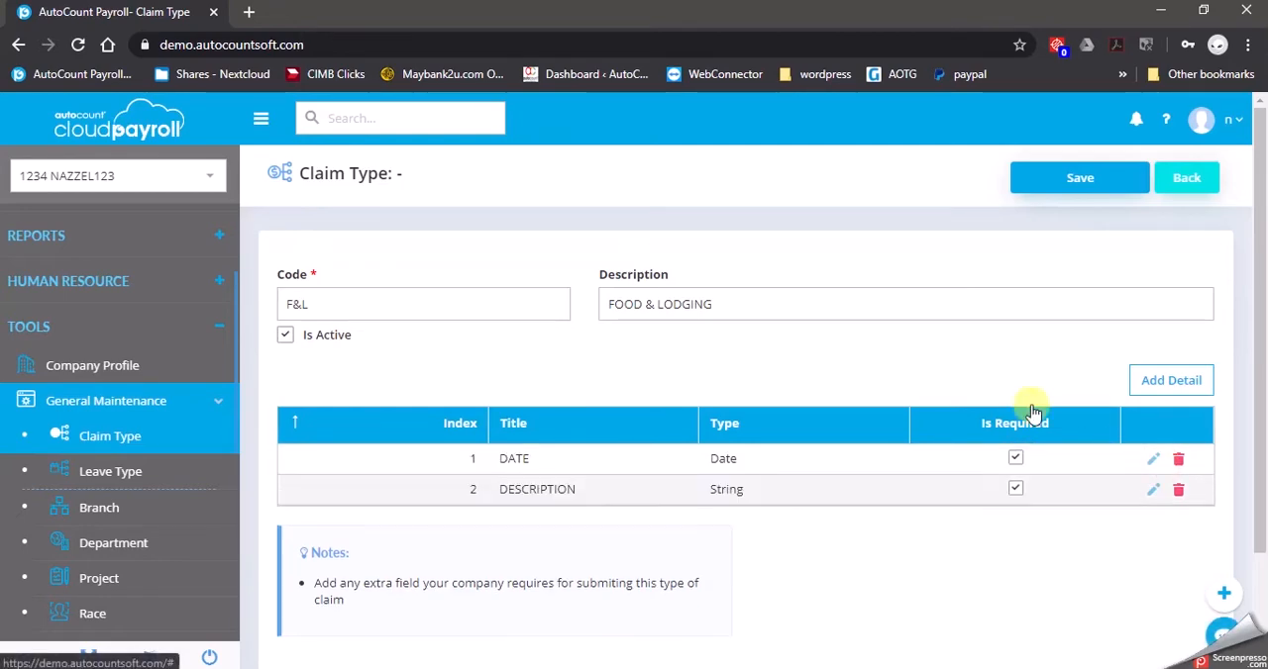
Add a required detail field titled SUPPLIER with type String to the claim type
left_click(1170, 380)
left_click(538, 474)
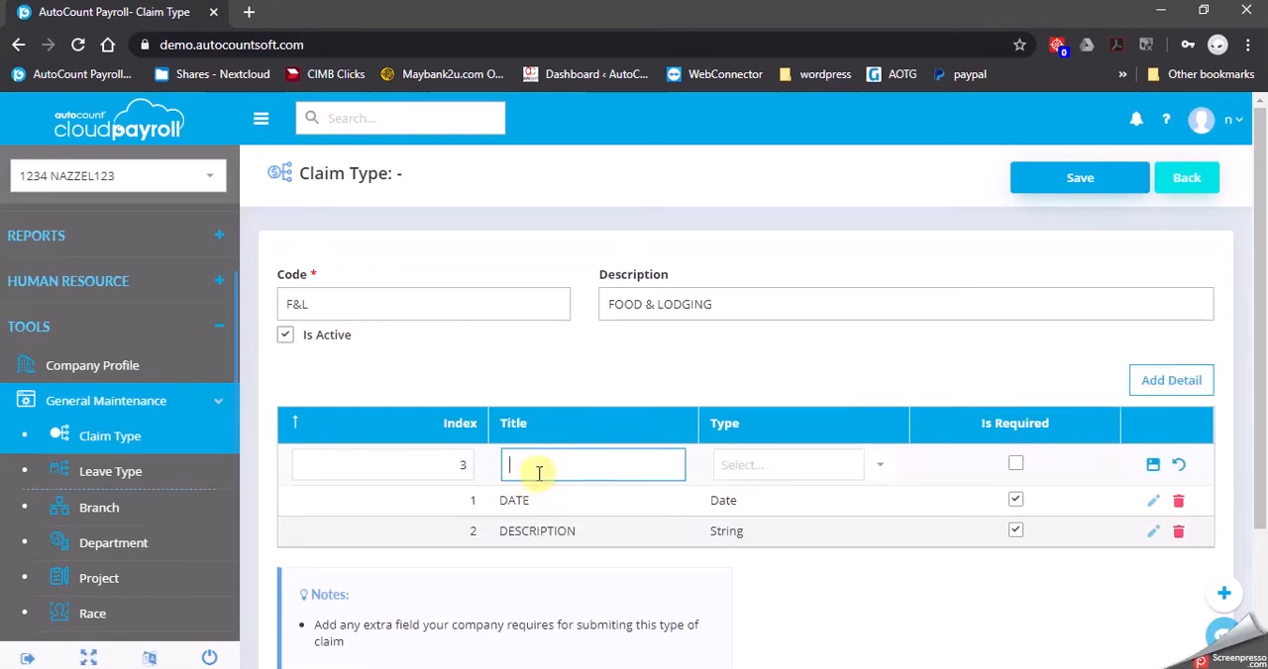
type("SUPPLIER")
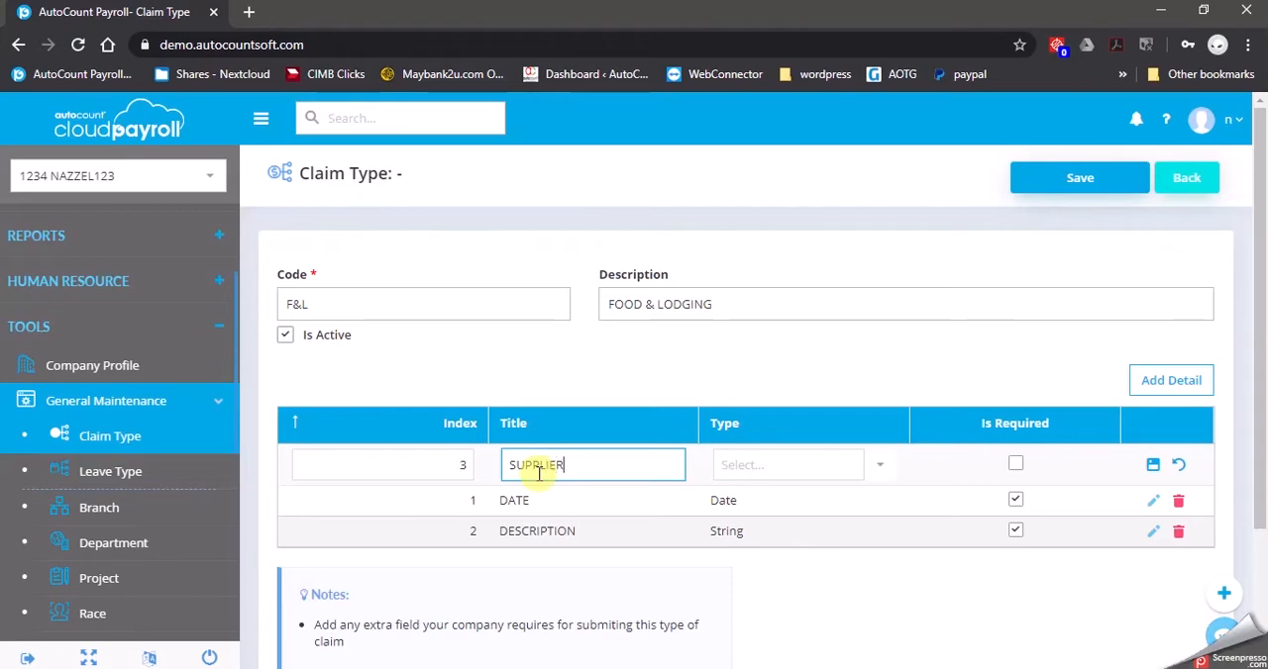
key("Tab")
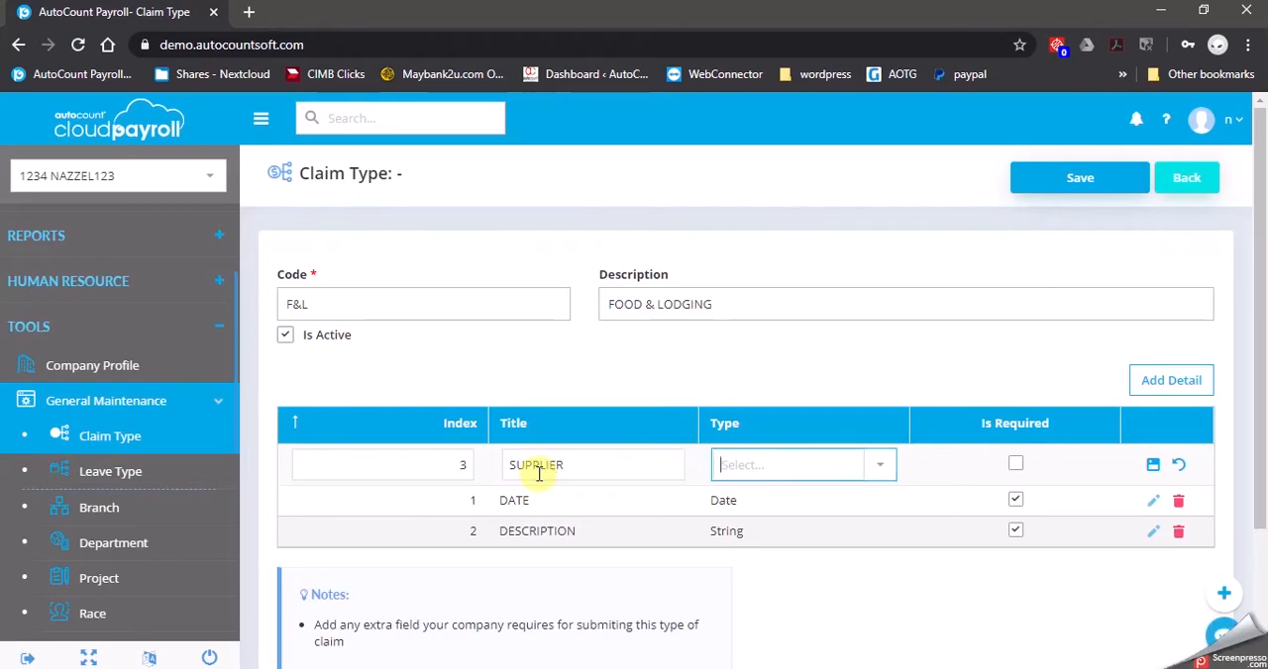
left_click(893, 466)
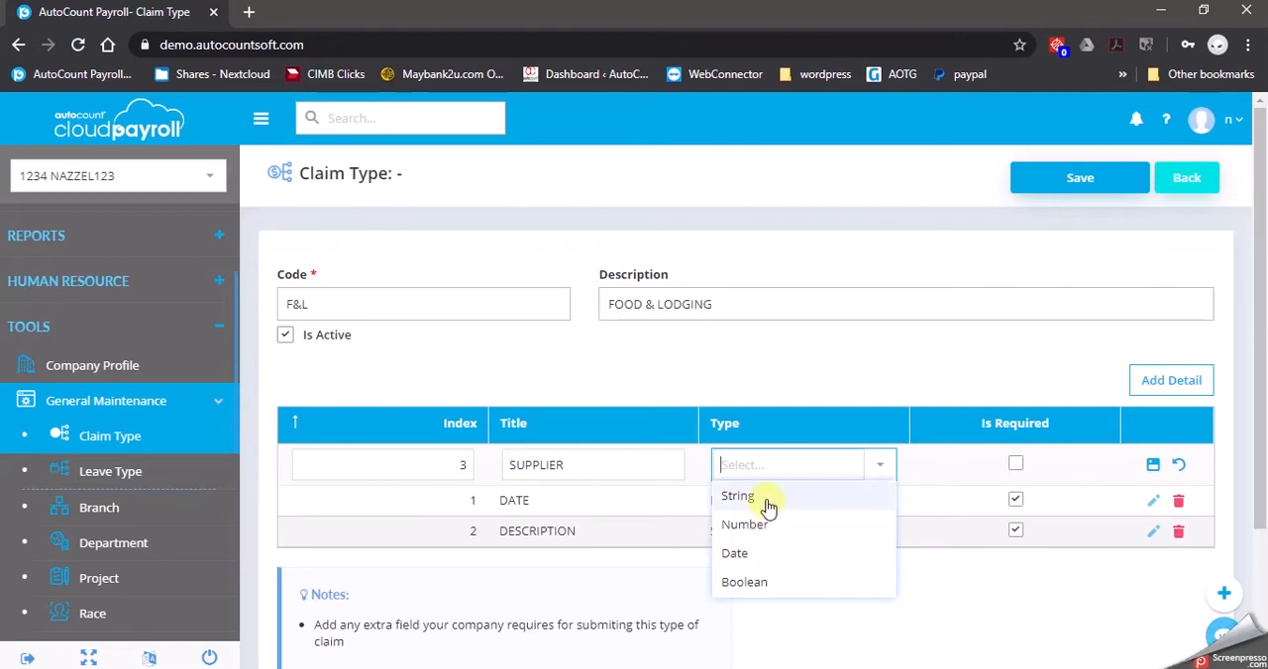
left_click(768, 500)
left_click(1015, 464)
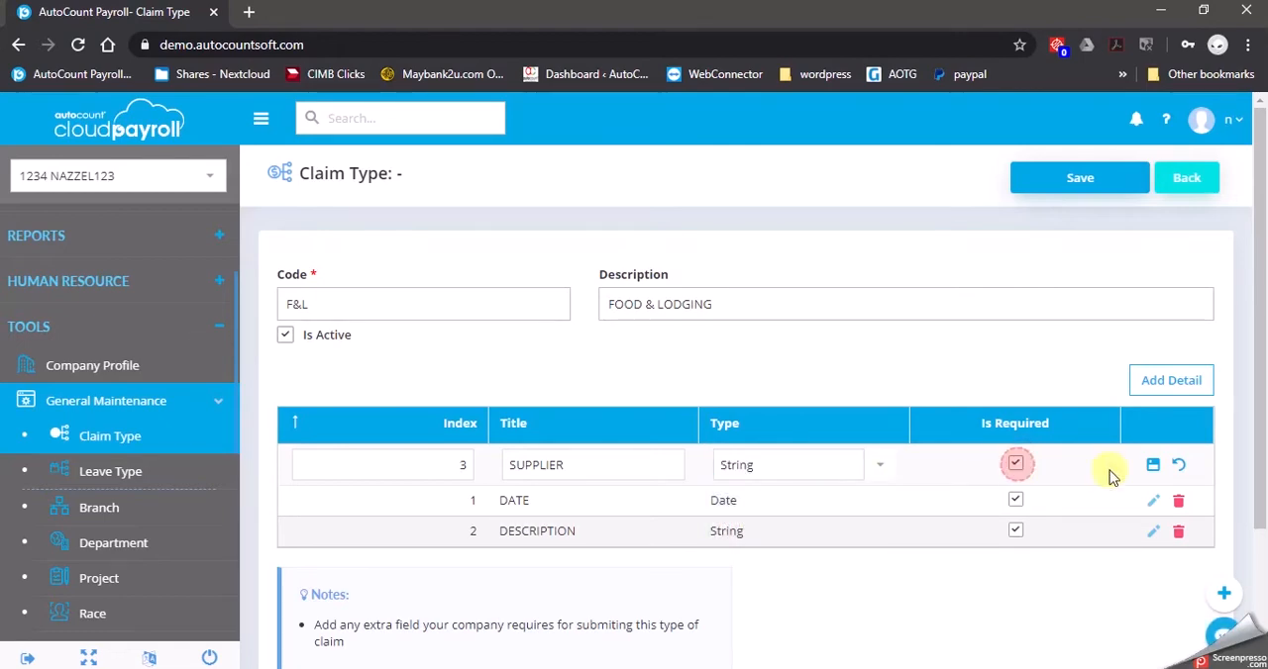
left_click(1156, 469)
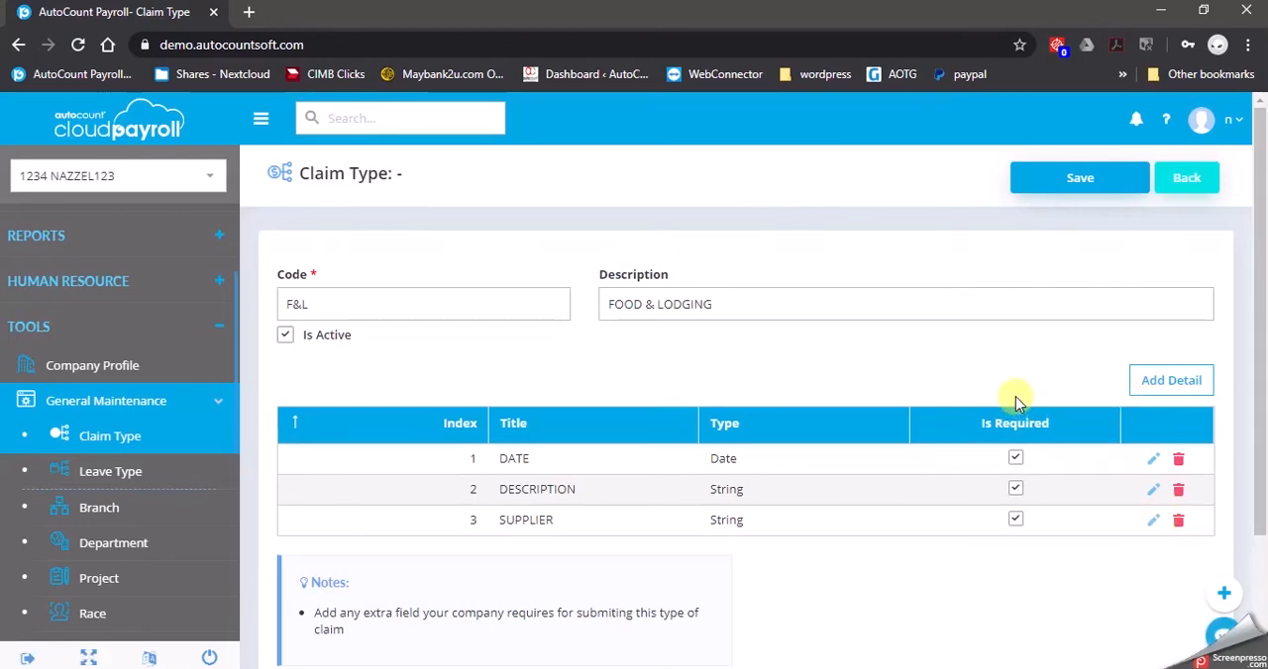
Save the F&L claim type and return to the claim type list
left_click(1074, 188)
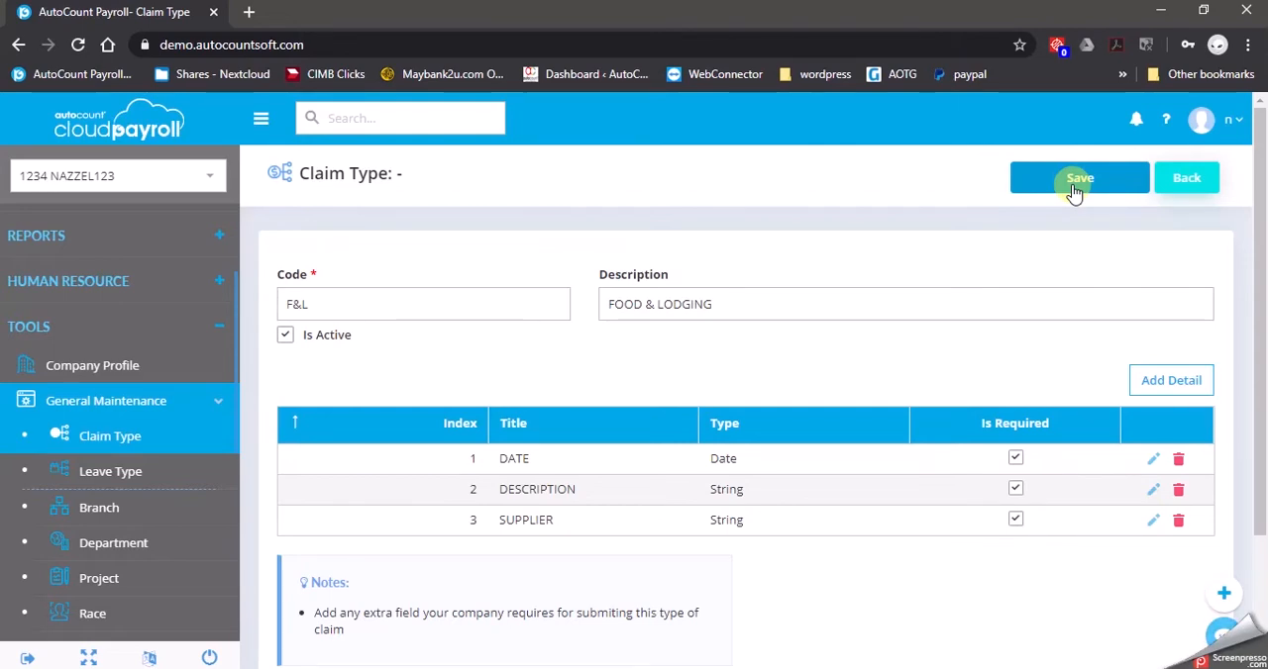
left_click(1074, 190)
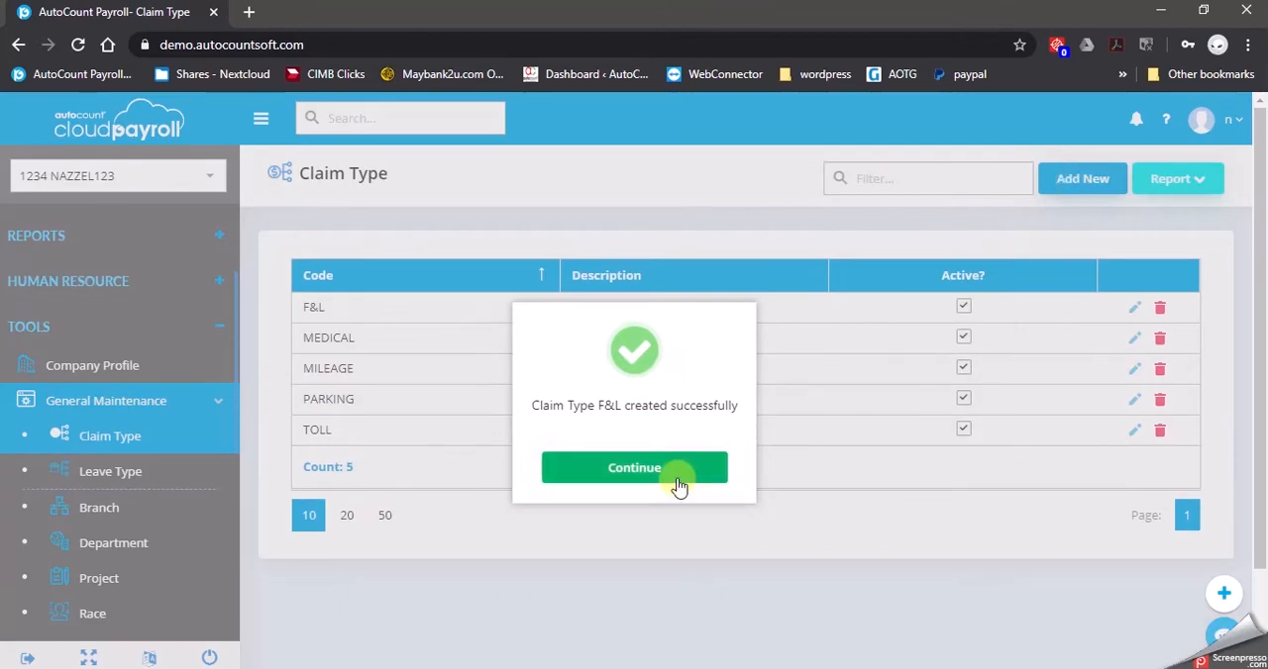
left_click(679, 484)
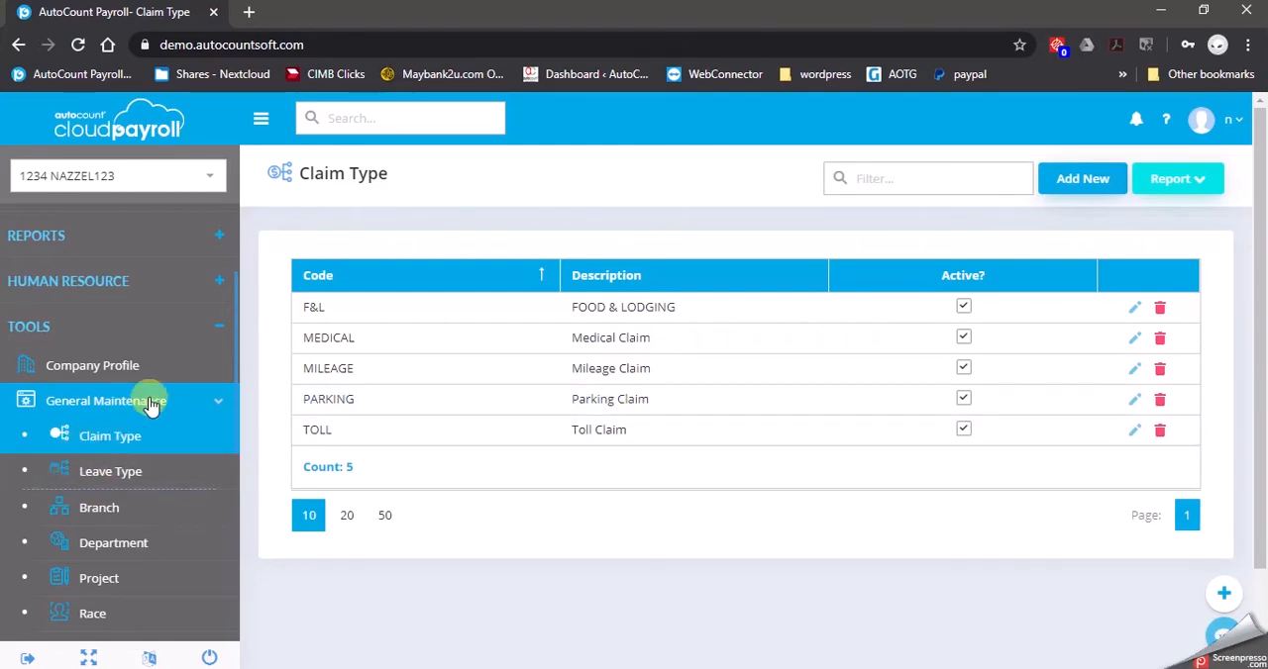
Open the MANAGERIAL employee group for editing
scroll(158, 411, "down", 2)
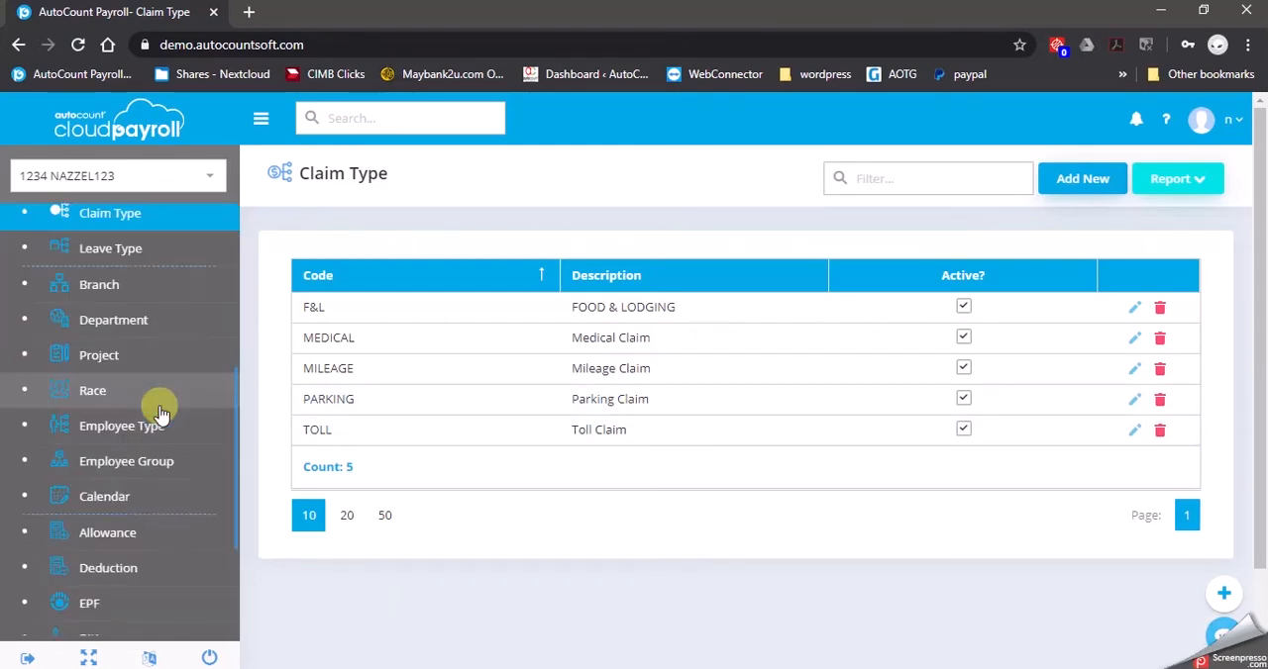
scroll(162, 413, "down", 2)
scroll(161, 413, "up", 1)
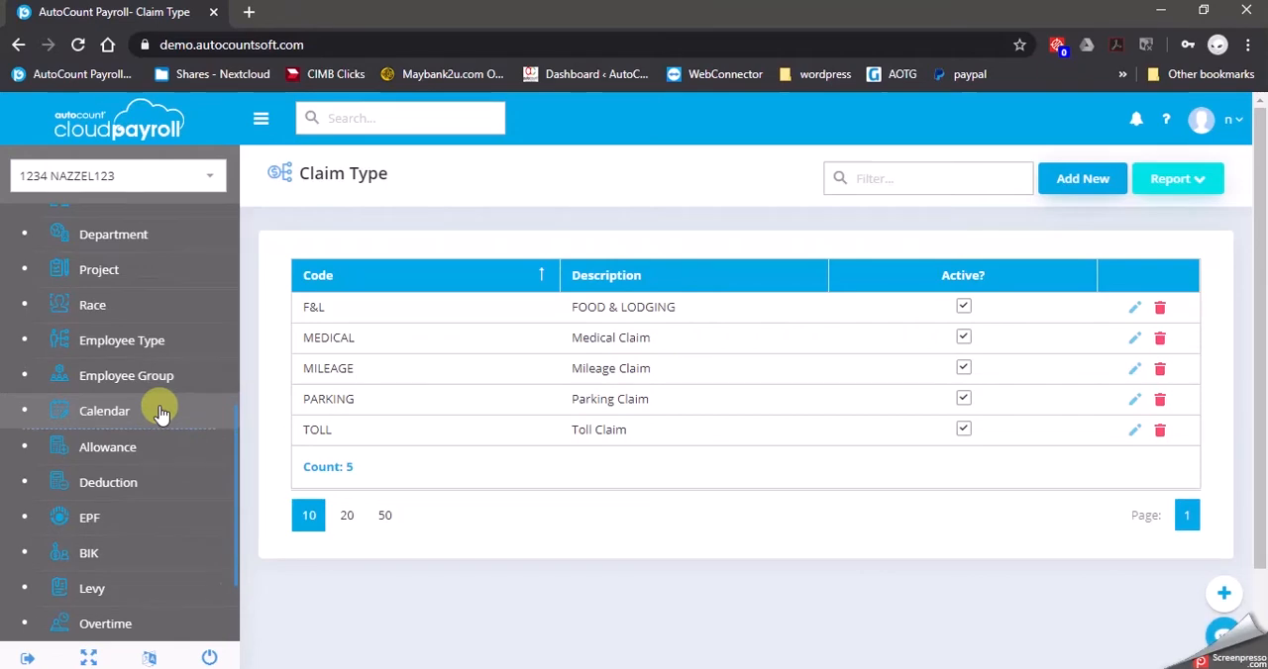
left_click(161, 379)
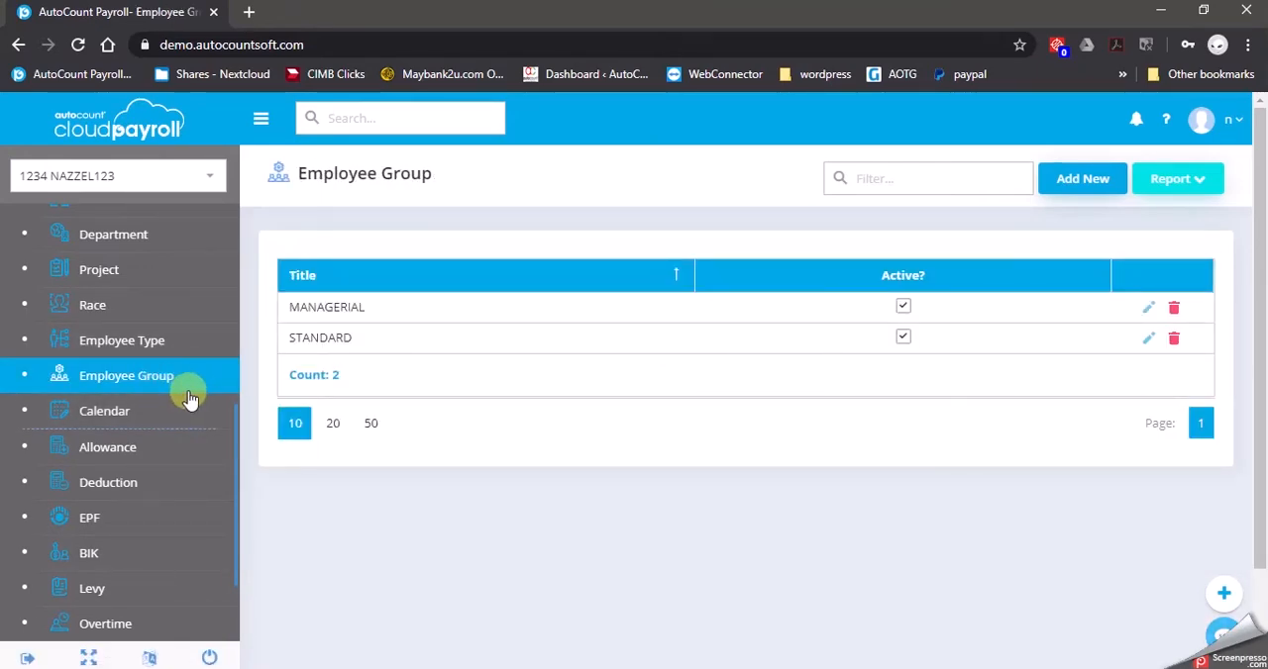
left_click(1150, 310)
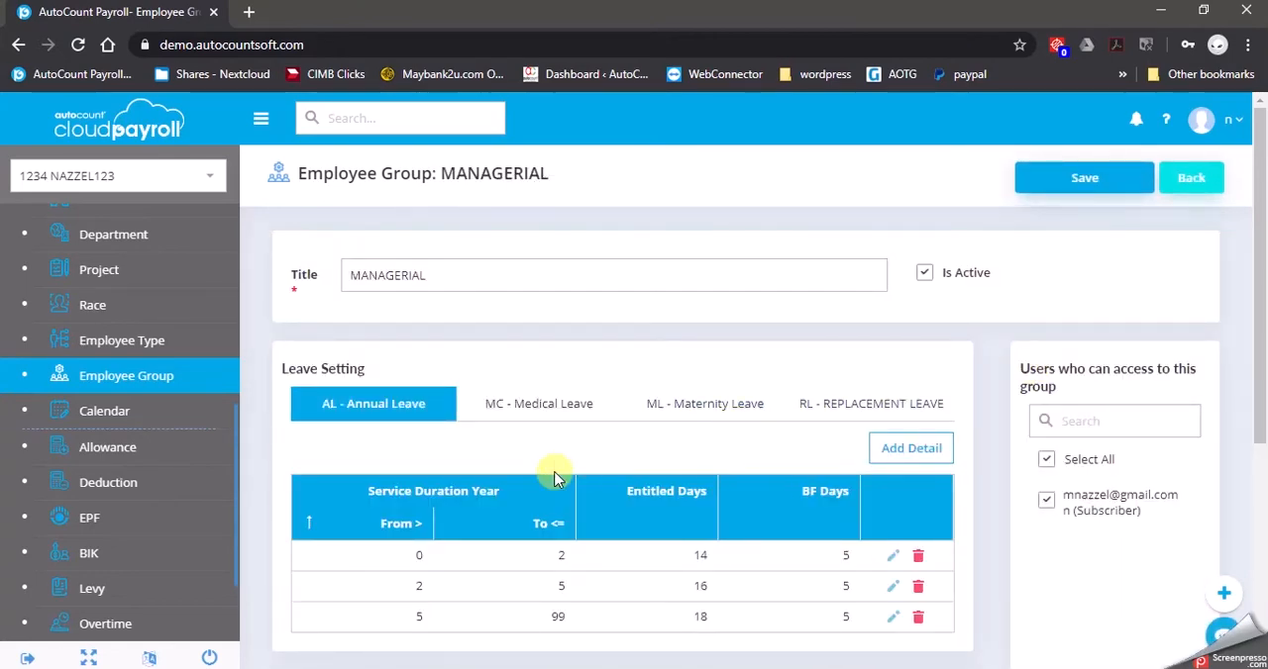
Add an F&L - FOOD & LODGING claim setting to the MANAGERIAL group, leaving all limits and the BF amount blank
scroll(652, 438, "down", 2)
scroll(652, 438, "down", 3)
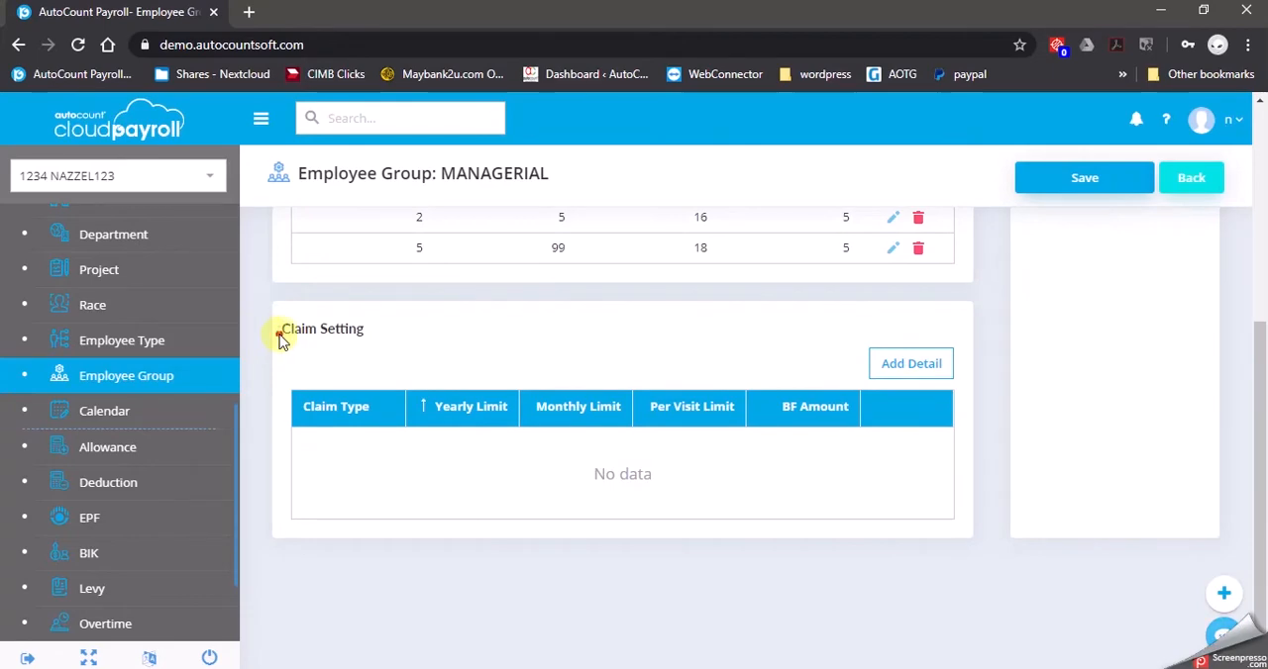
left_click(929, 363)
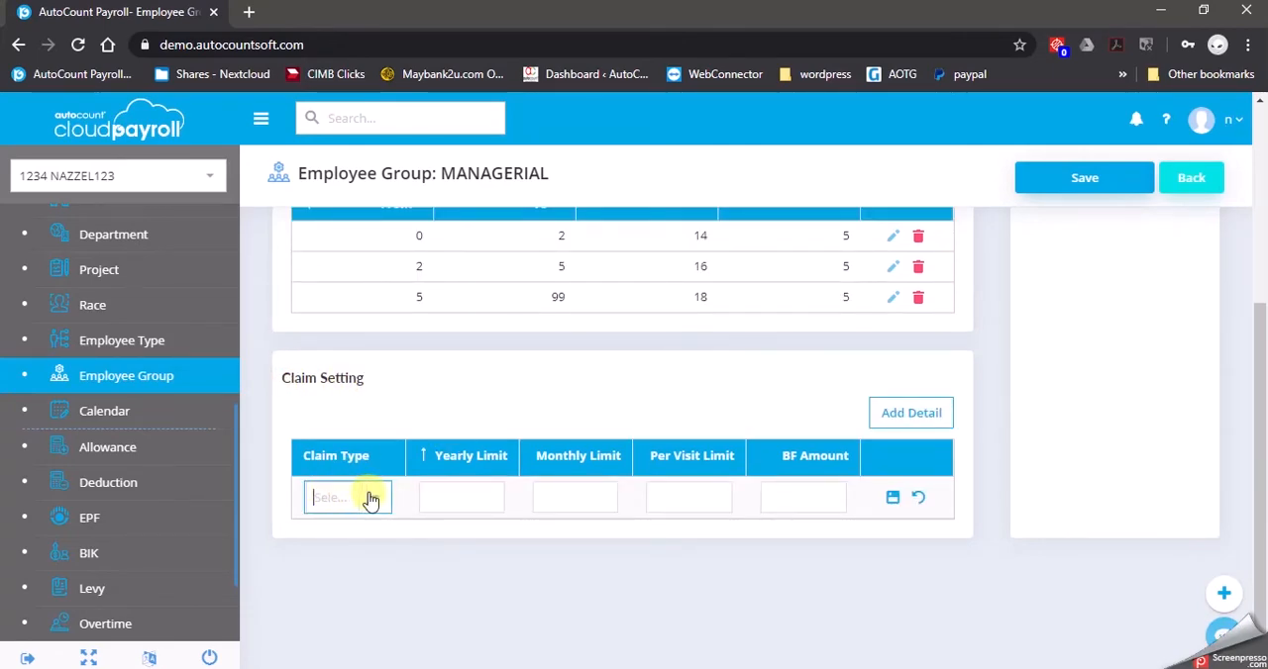
left_click(372, 497)
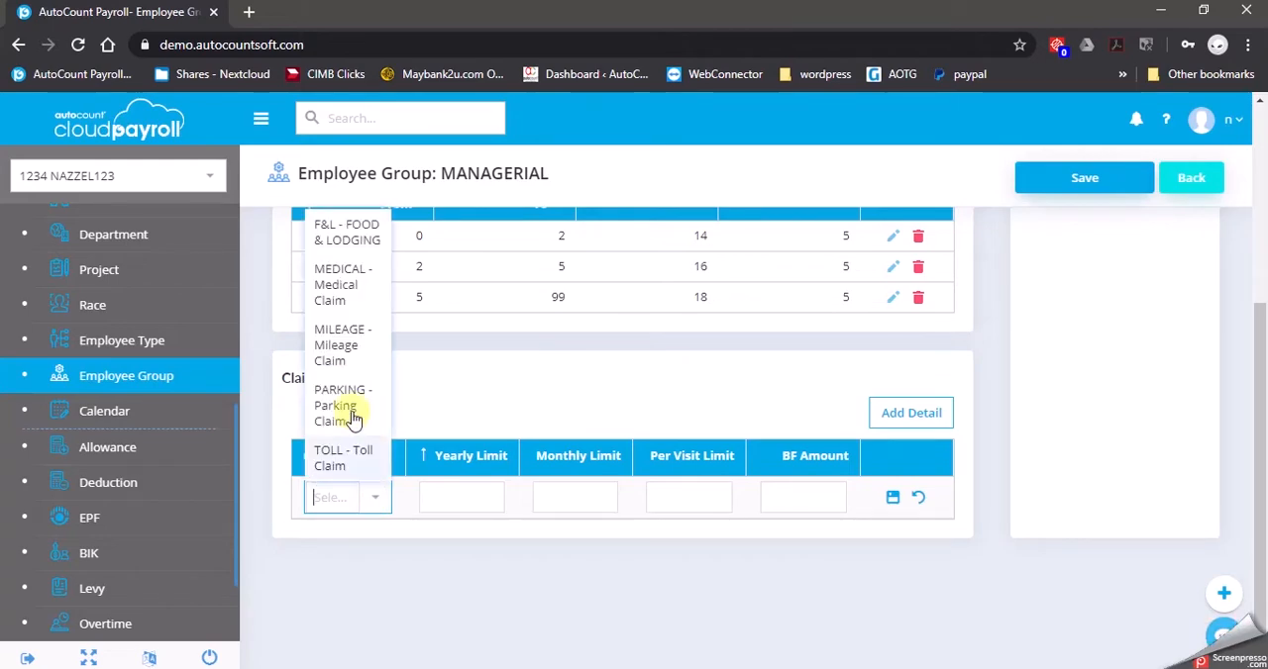
left_click(328, 213)
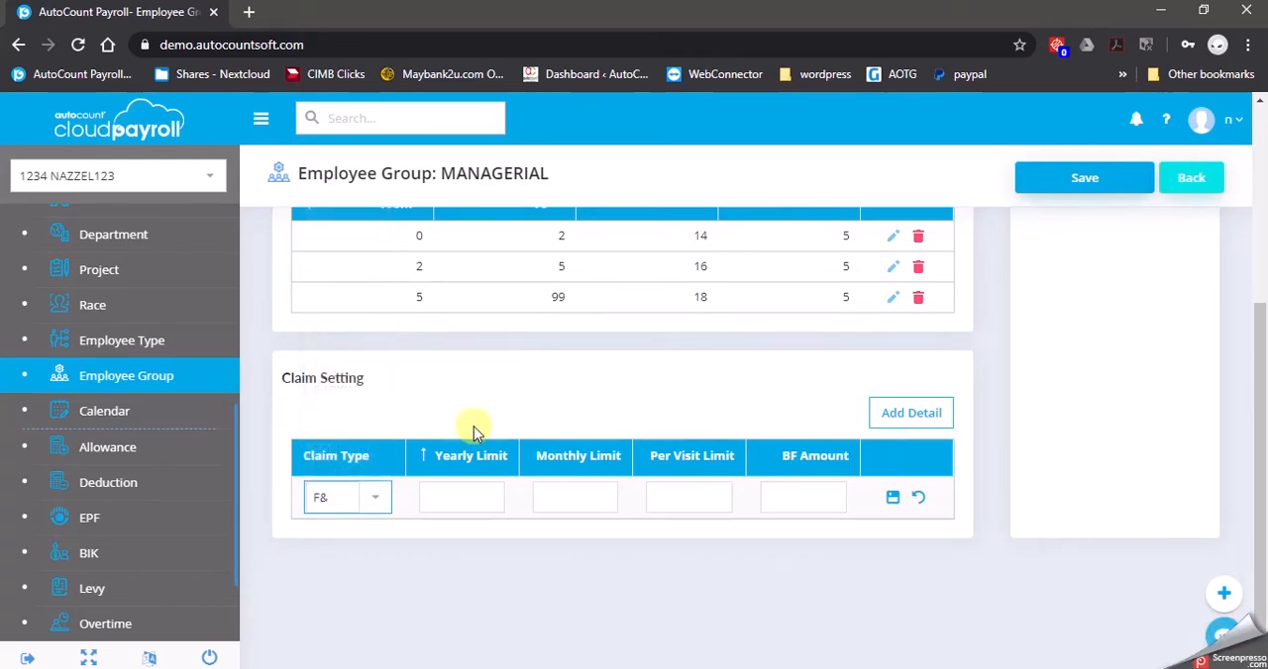
left_click(461, 495)
left_click(566, 497)
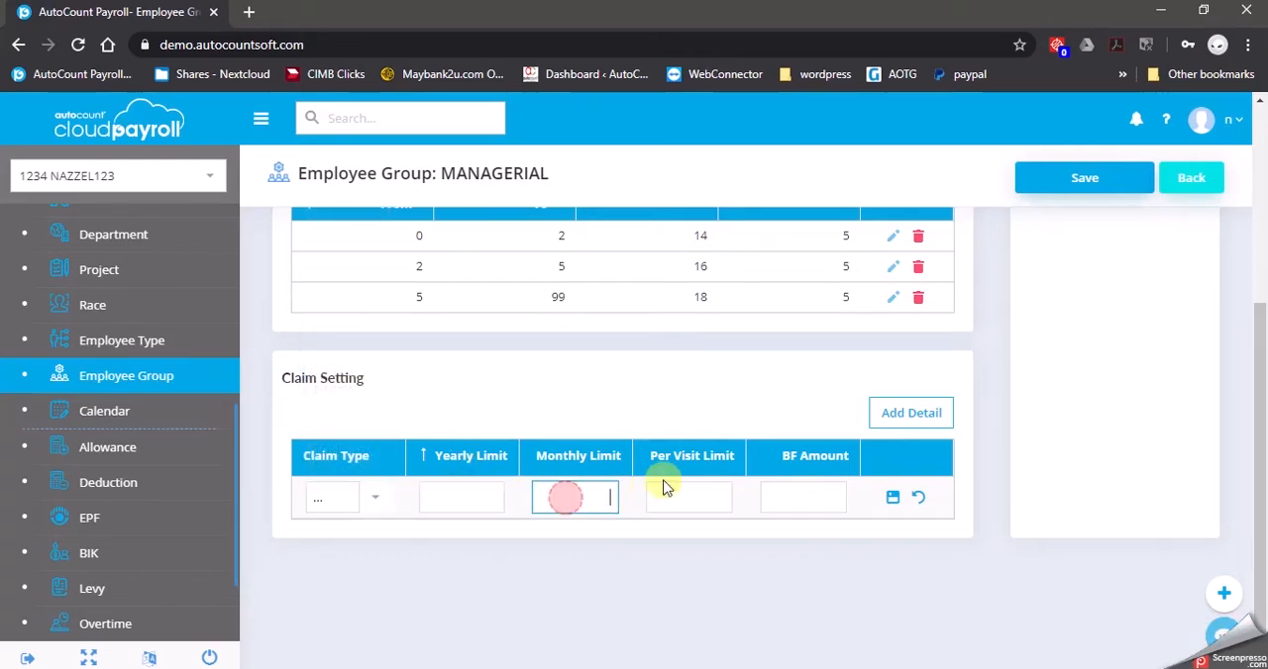
left_click(700, 492)
left_click(893, 497)
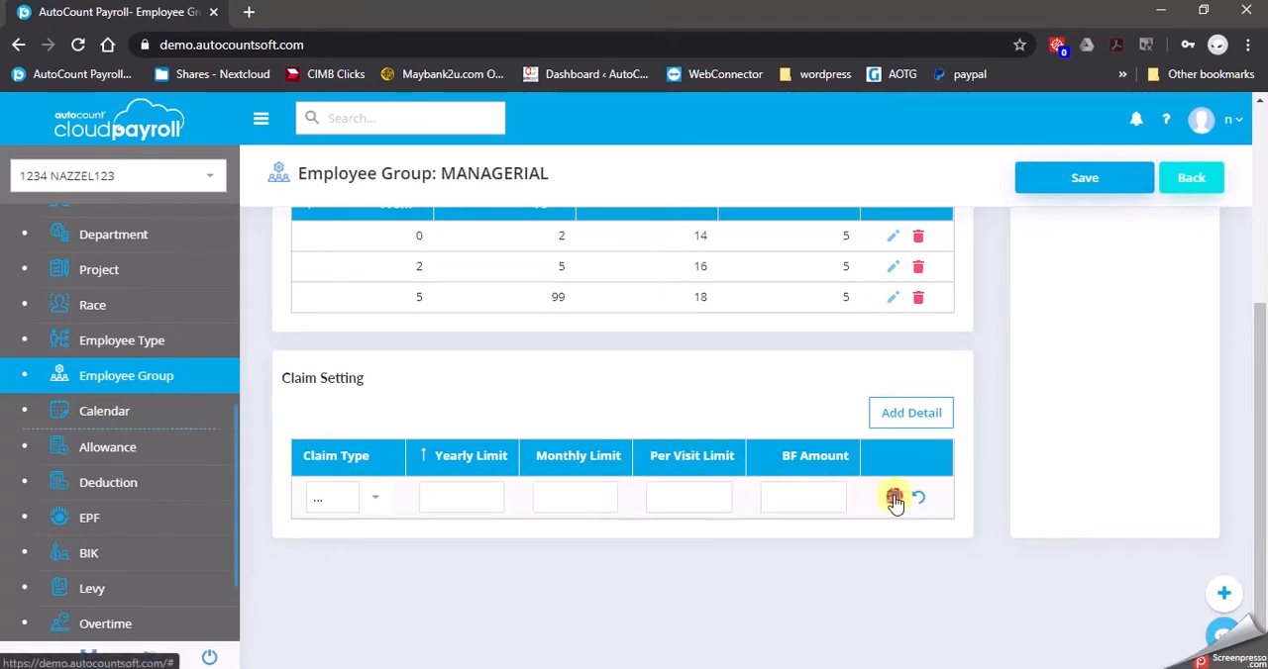
Add a MEDICAL claim setting with a yearly limit of 2000, a monthly limit of 2000 and a per-visit limit of 200
left_click(904, 428)
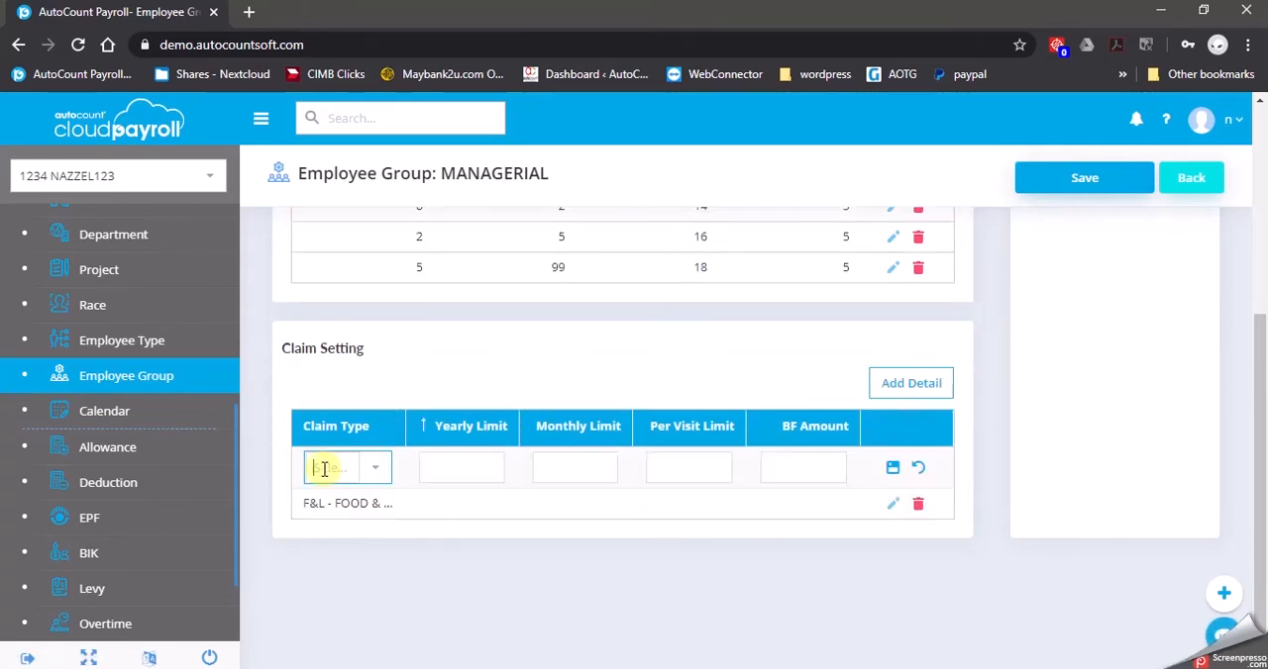
left_click(379, 474)
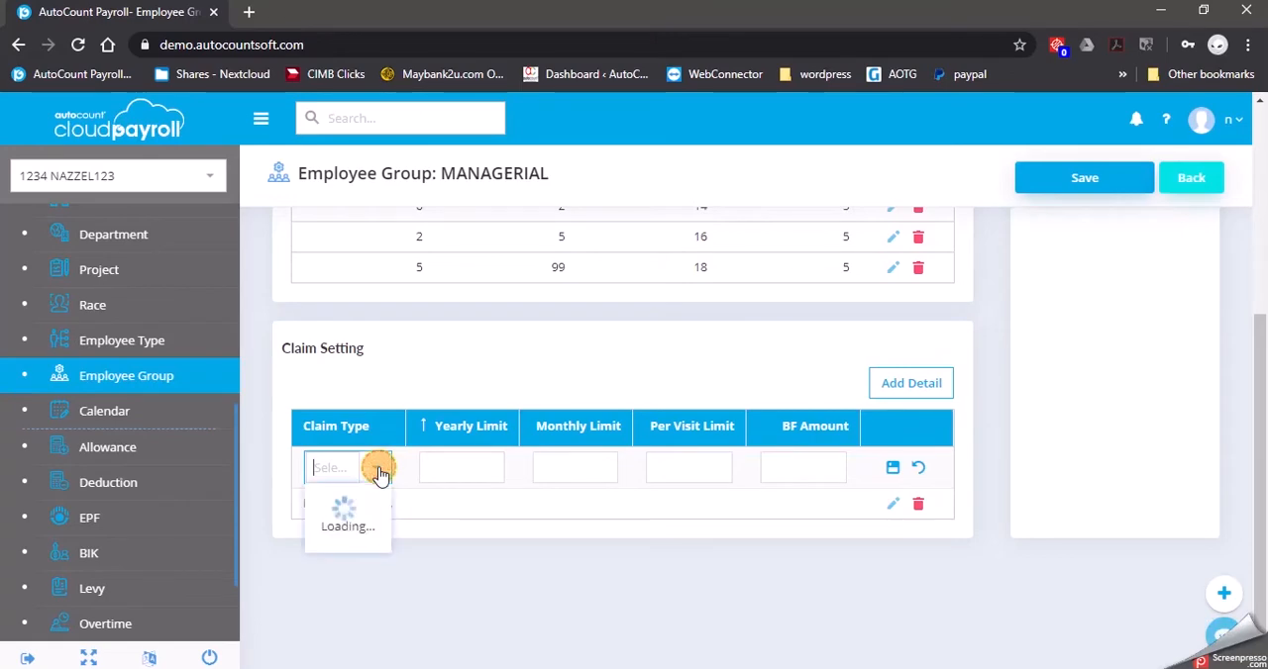
left_click(329, 259)
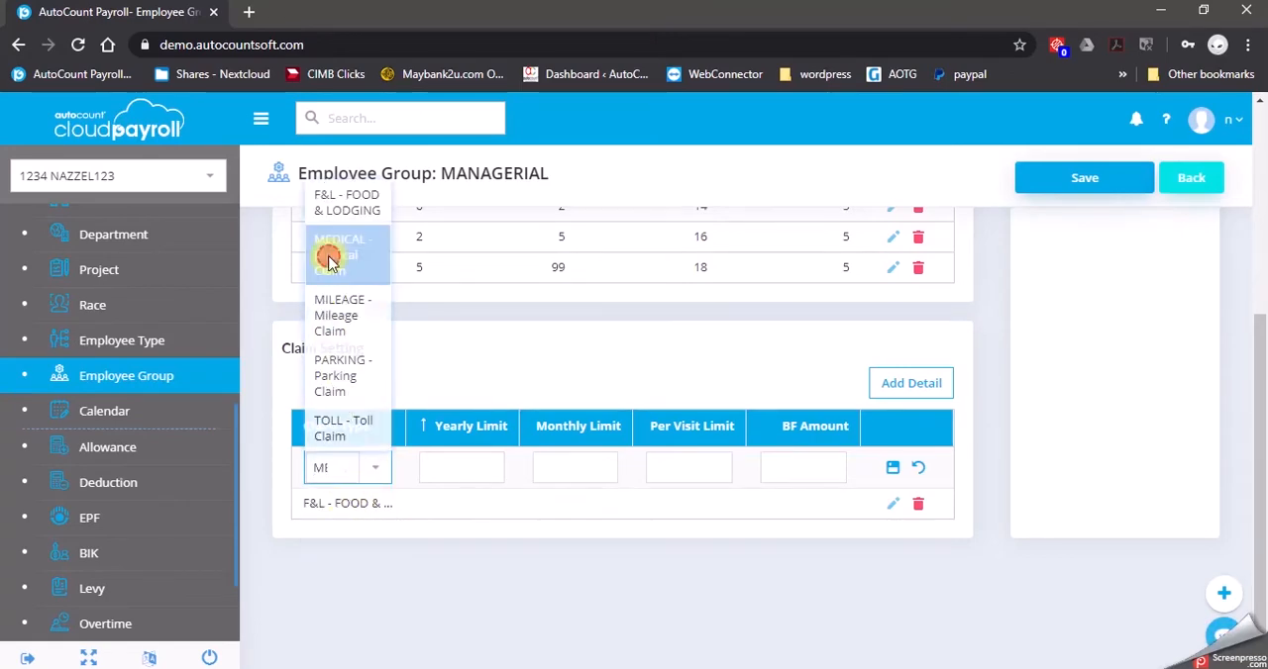
left_click(475, 461)
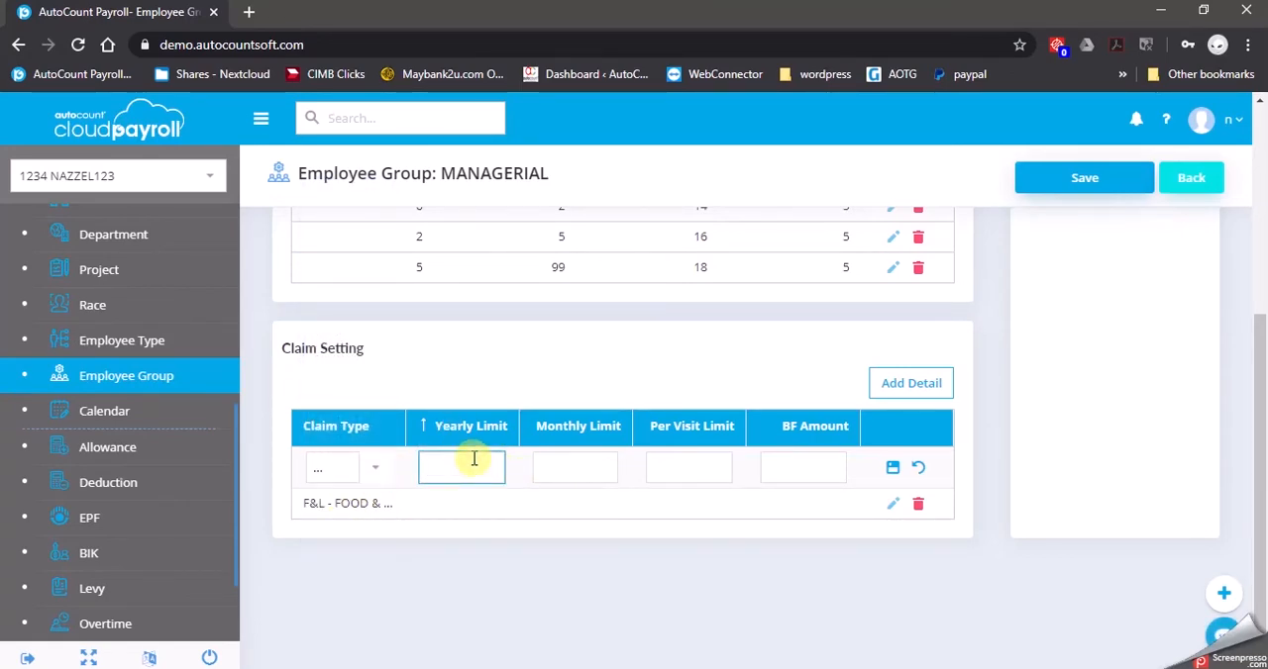
type("2000")
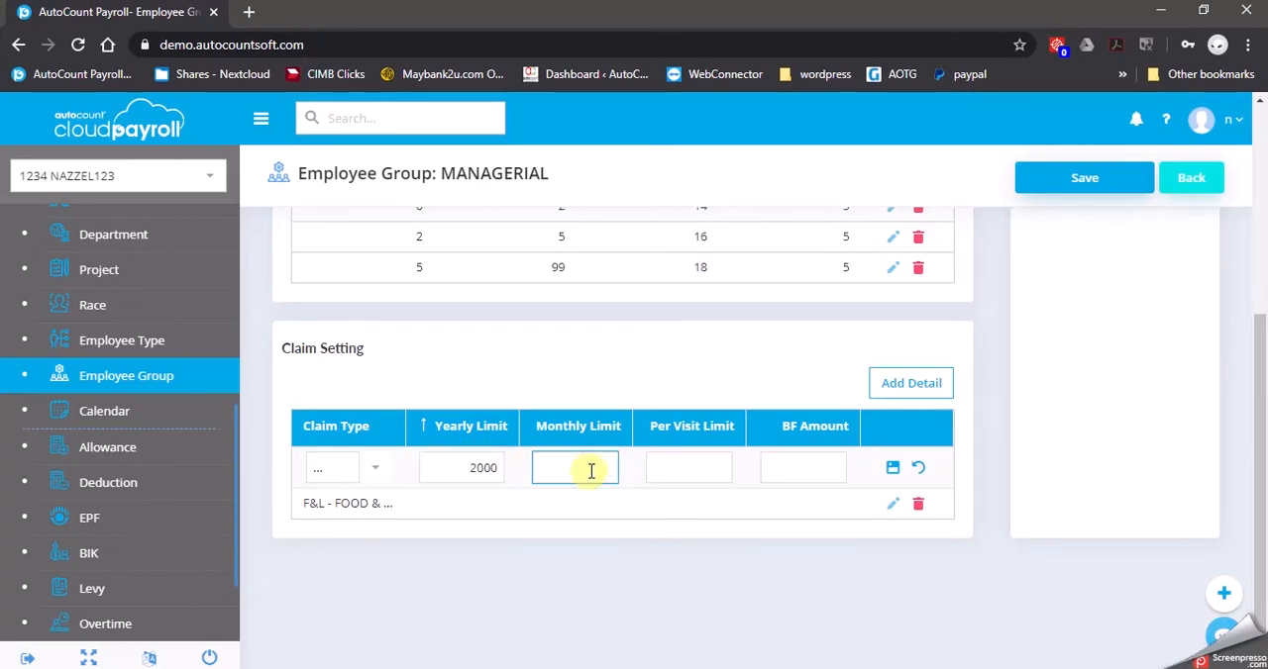
type("2000")
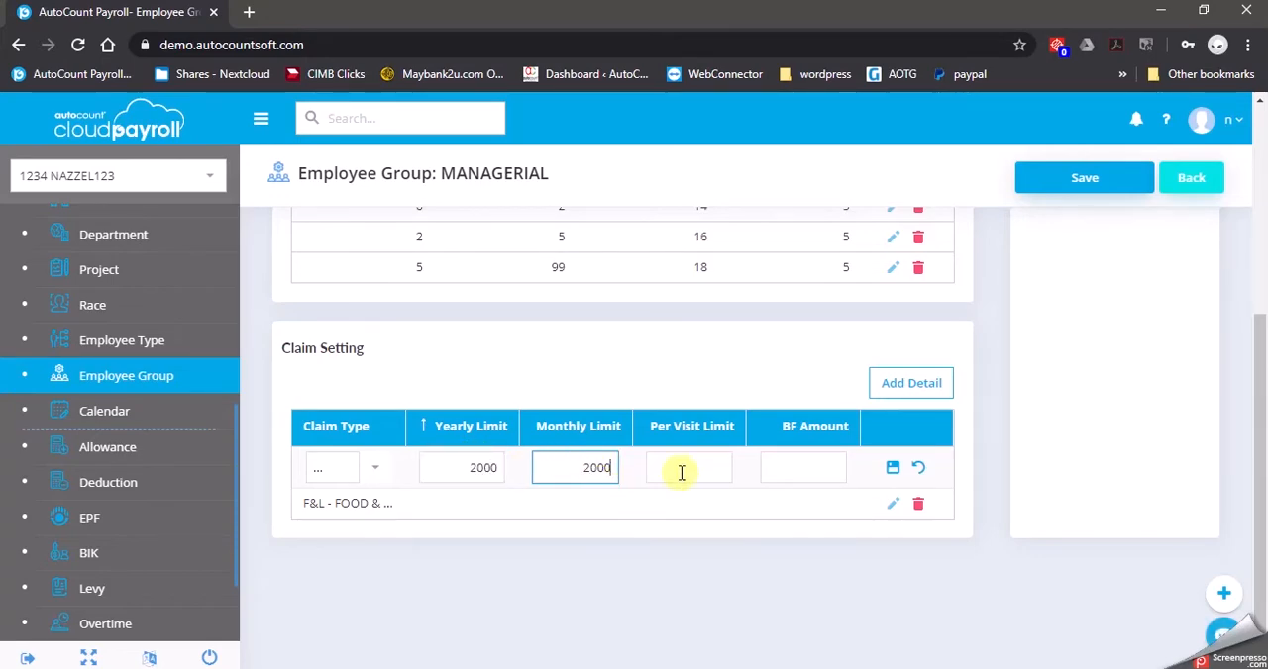
left_click(687, 470)
type("200")
left_click(834, 468)
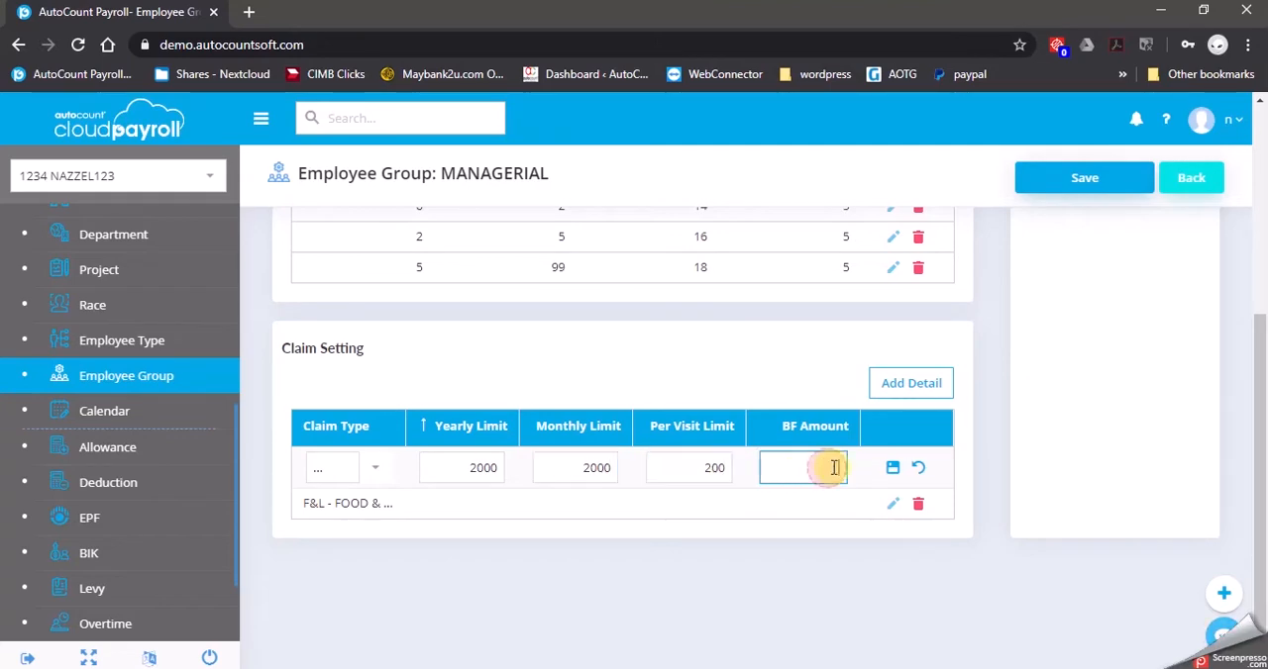
left_click(893, 473)
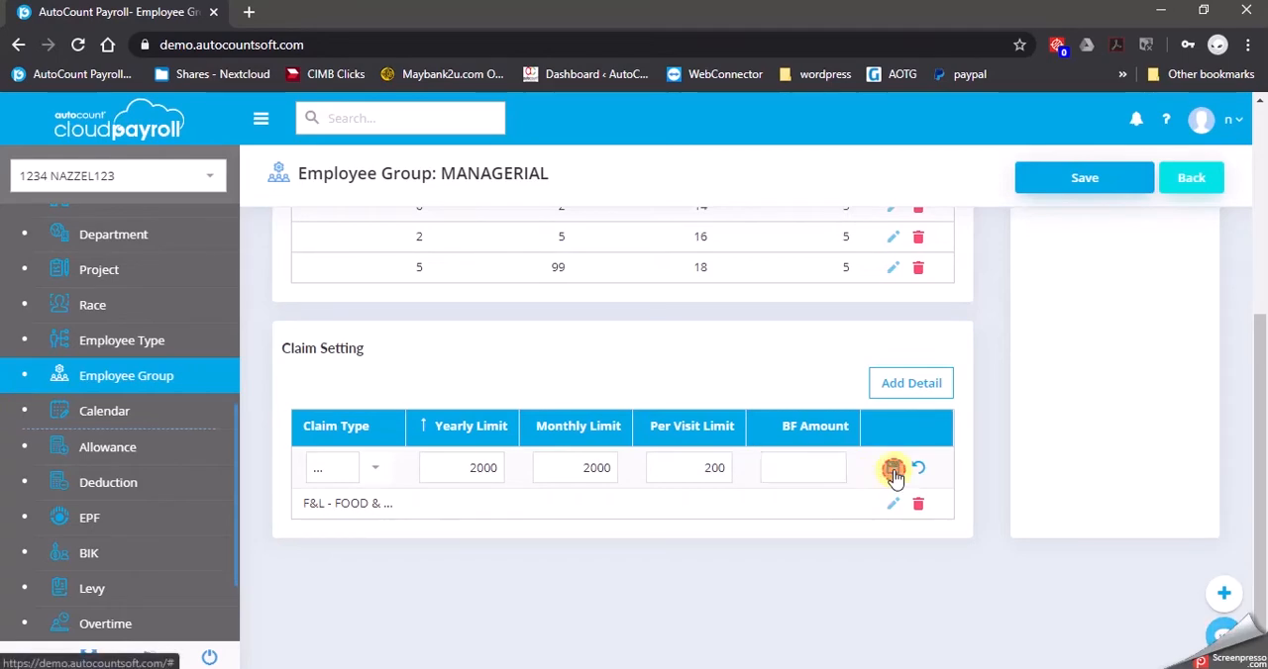
Add a PARKING - Parking Claim setting to the group with all limits left blank
left_click(907, 398)
left_click(377, 451)
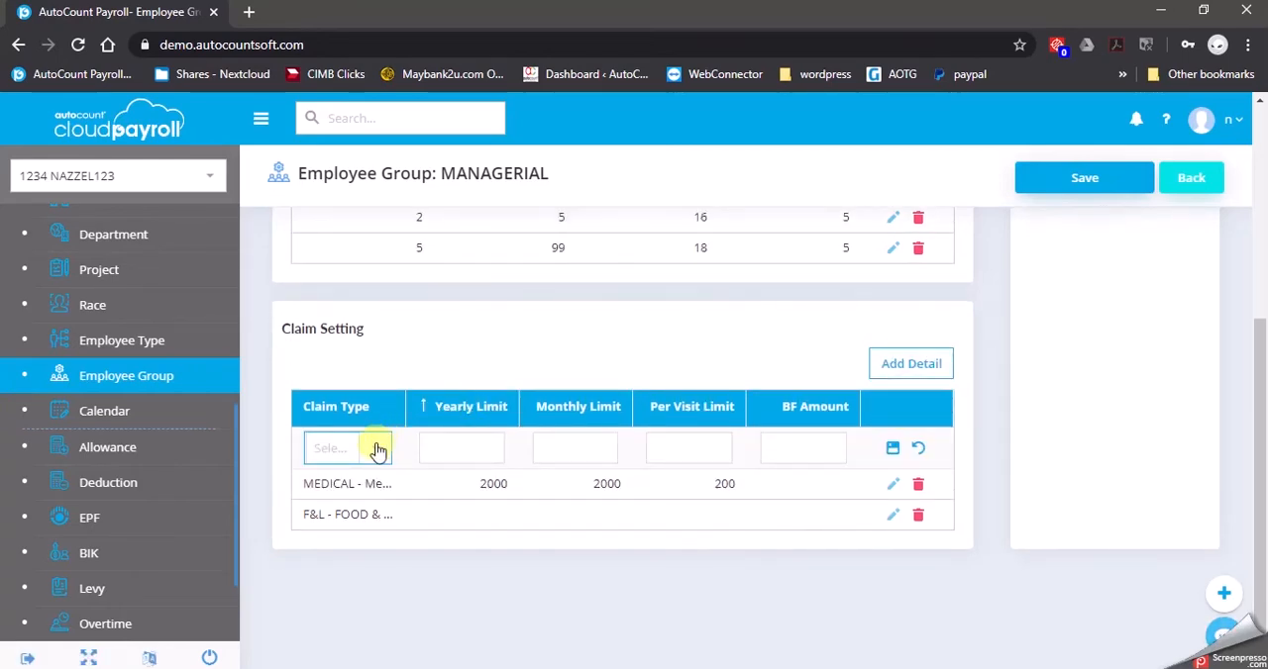
left_click(377, 453)
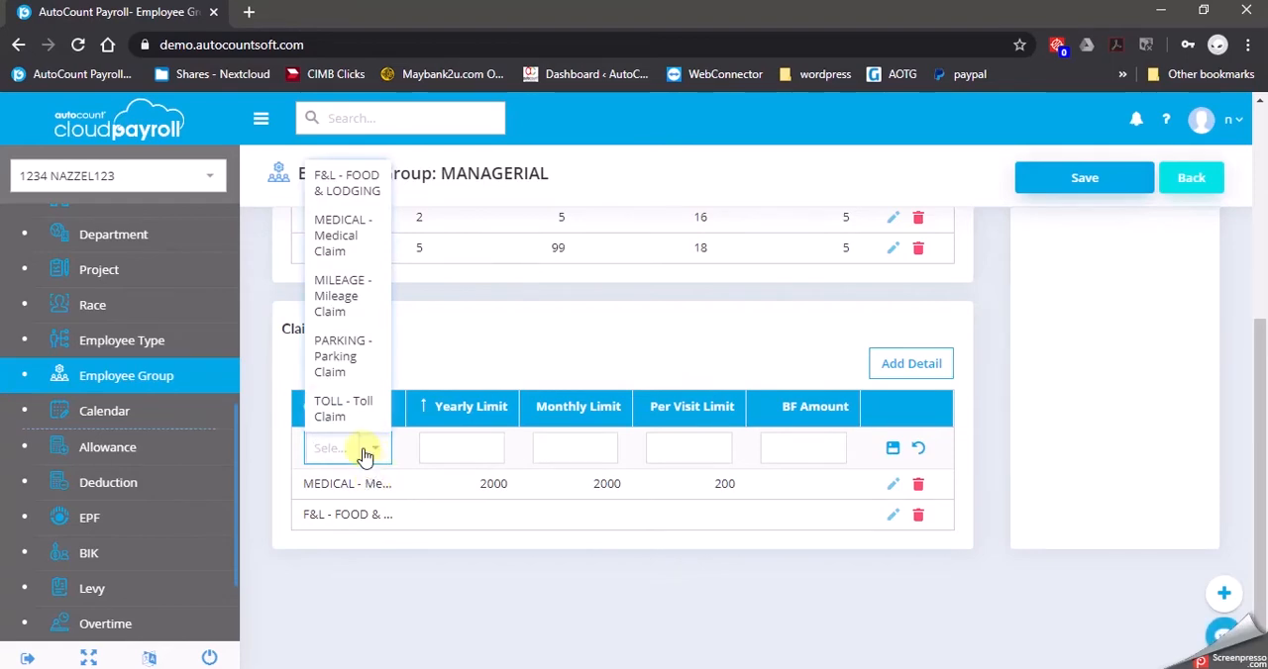
left_click(359, 357)
left_click(480, 451)
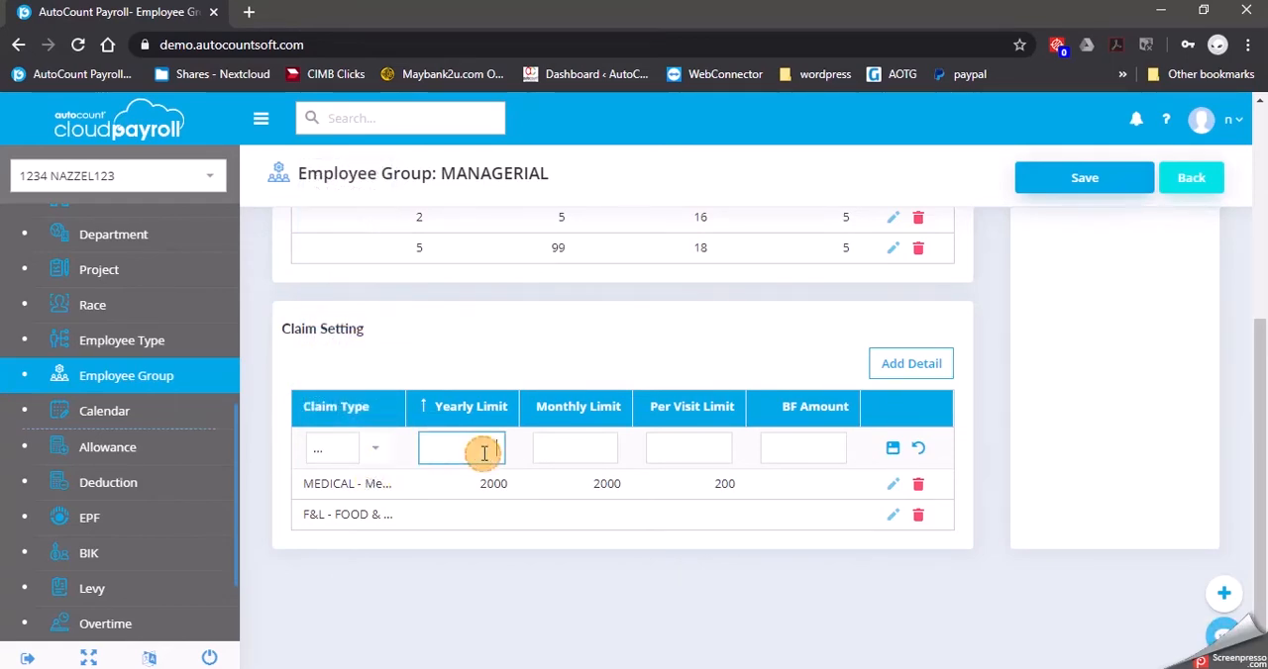
left_click(893, 449)
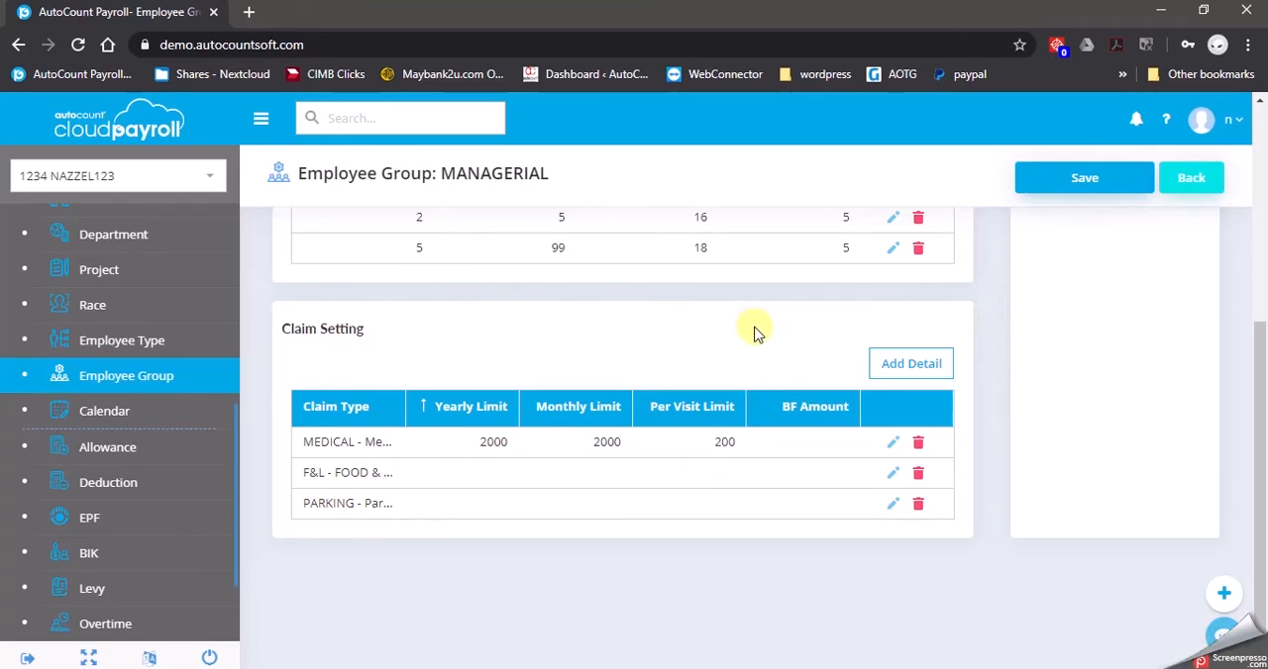
Add a TOLL - Toll Claim setting to the group with all limits left blank
left_click(911, 363)
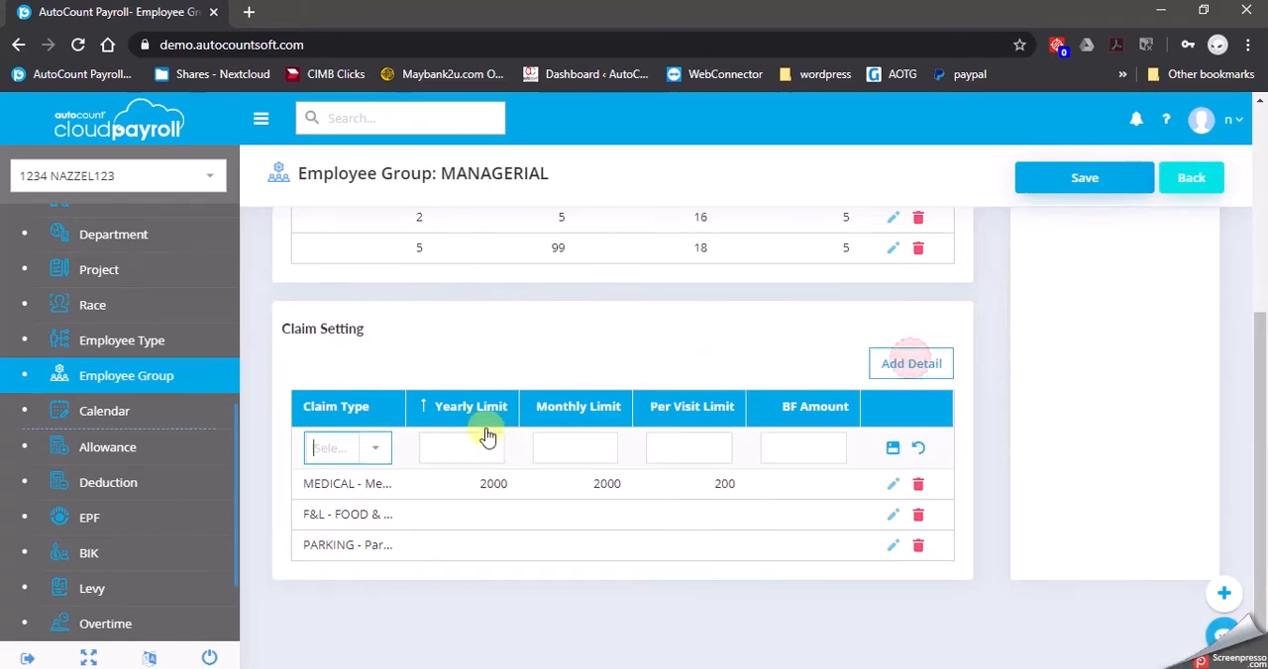
left_click(375, 450)
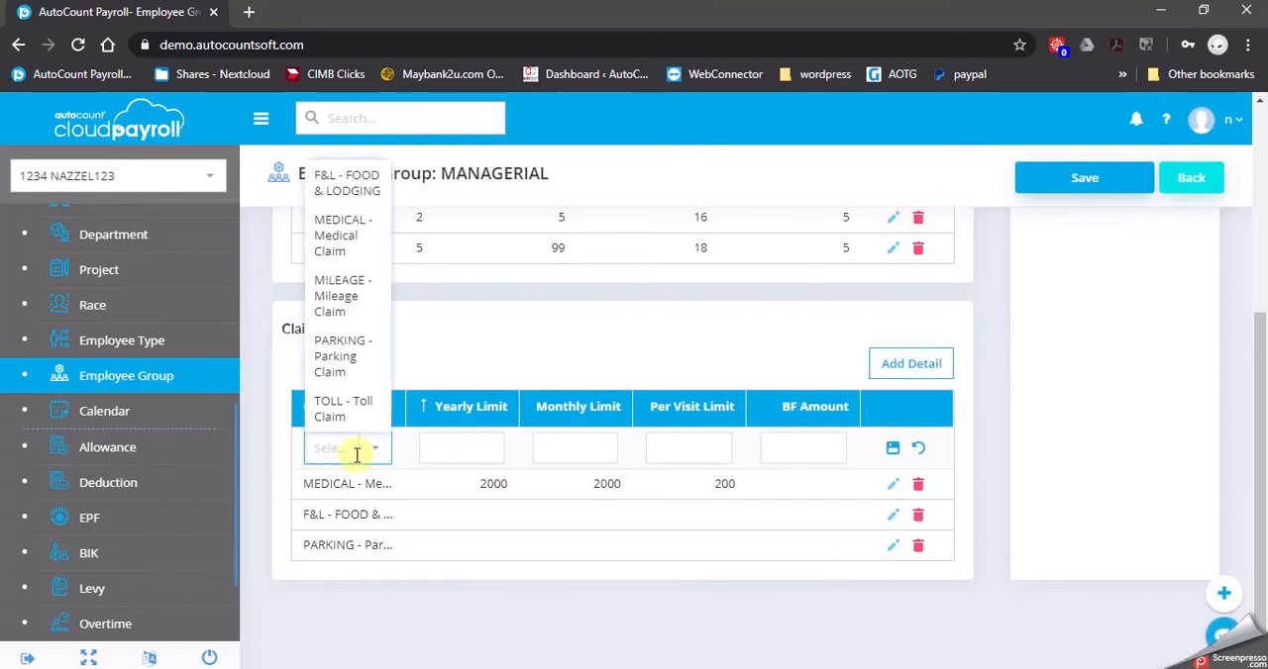
left_click(330, 406)
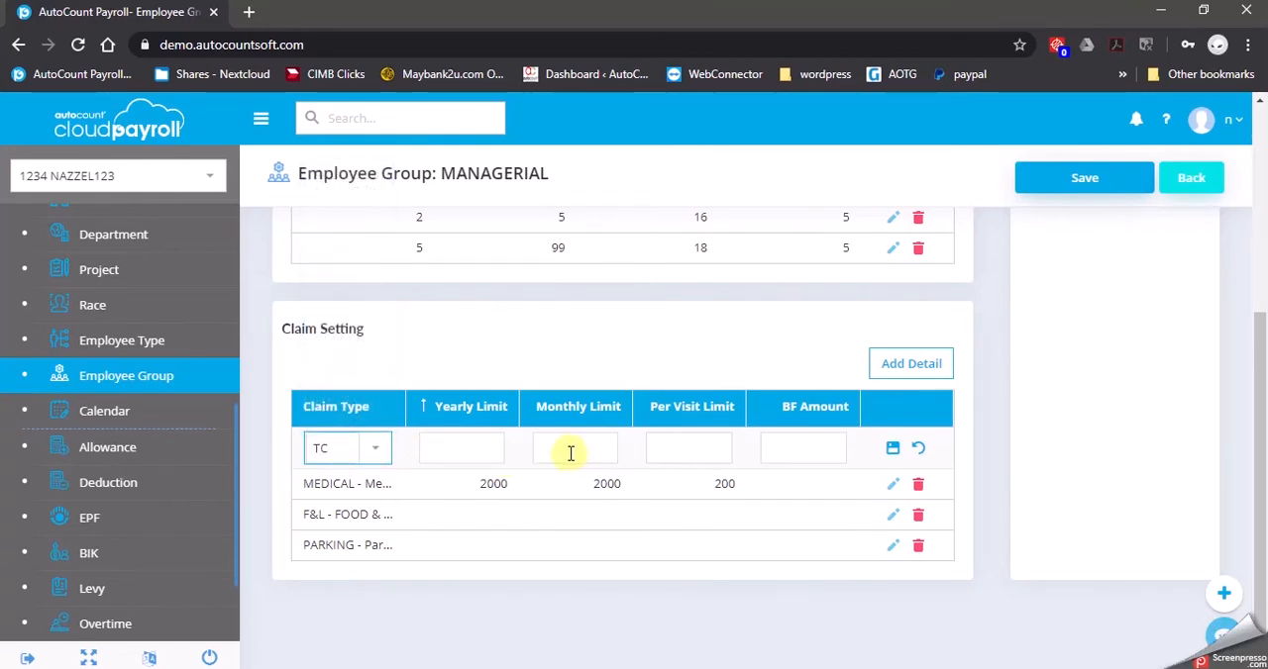
left_click(893, 448)
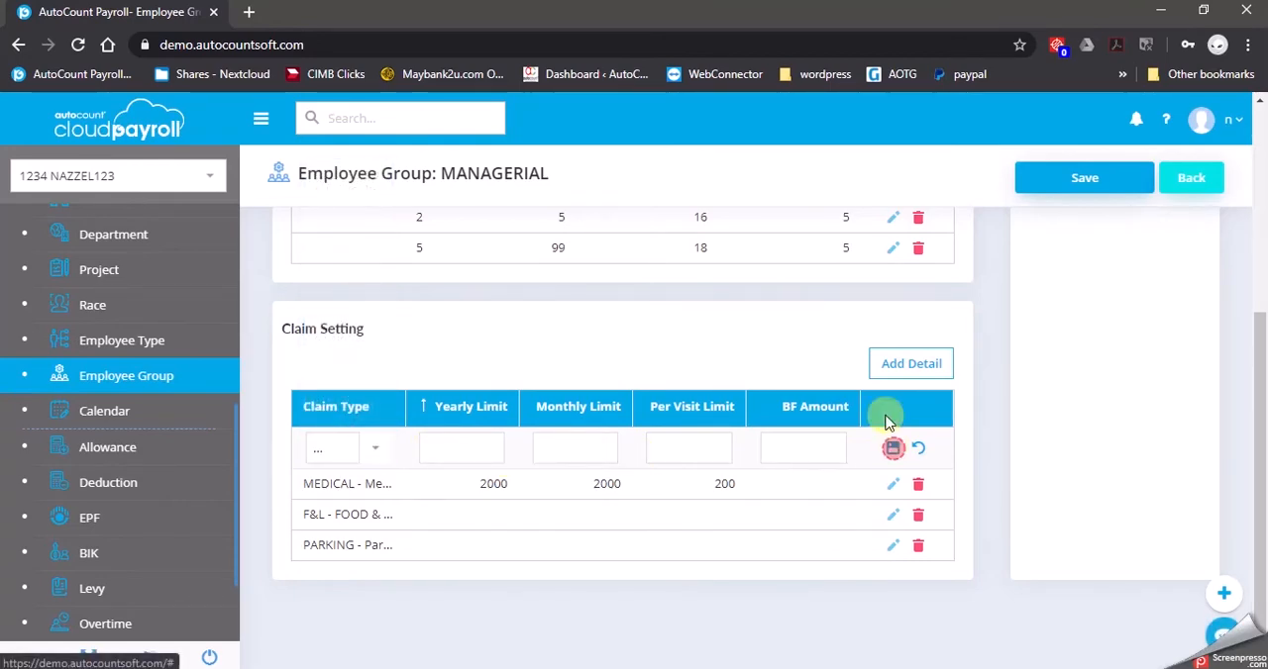
Add a MILEAGE - Mileage Claim setting to the group with all limits left blank
left_click(909, 366)
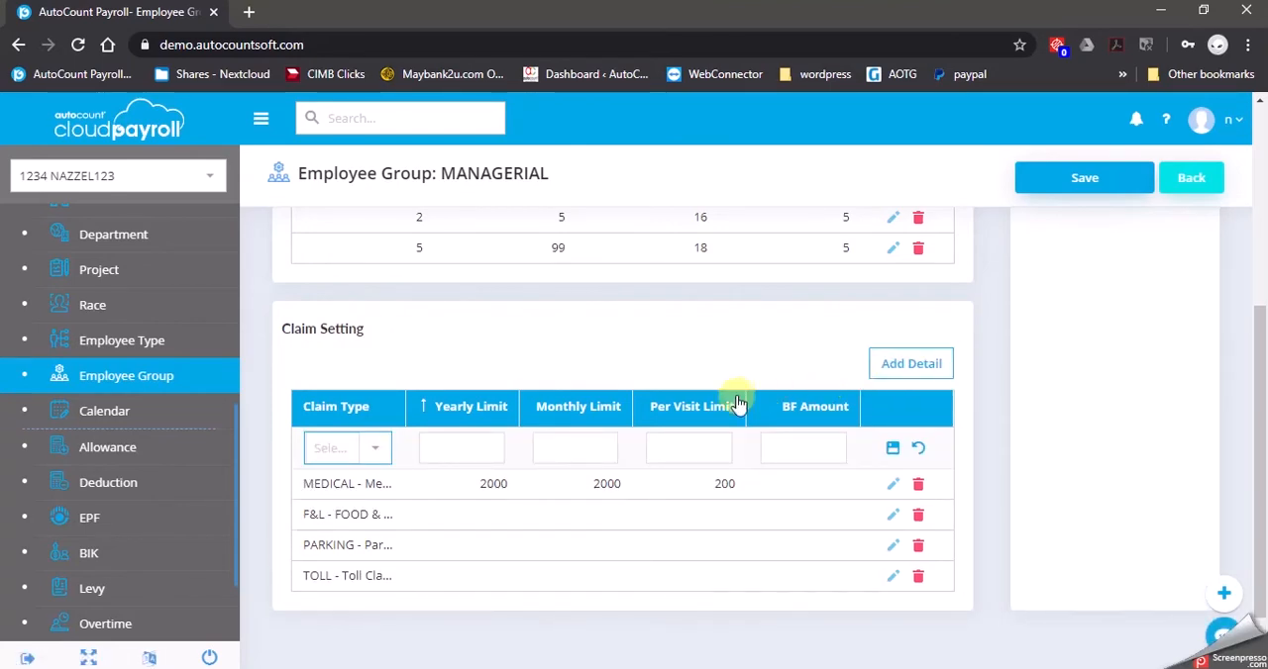
left_click(368, 447)
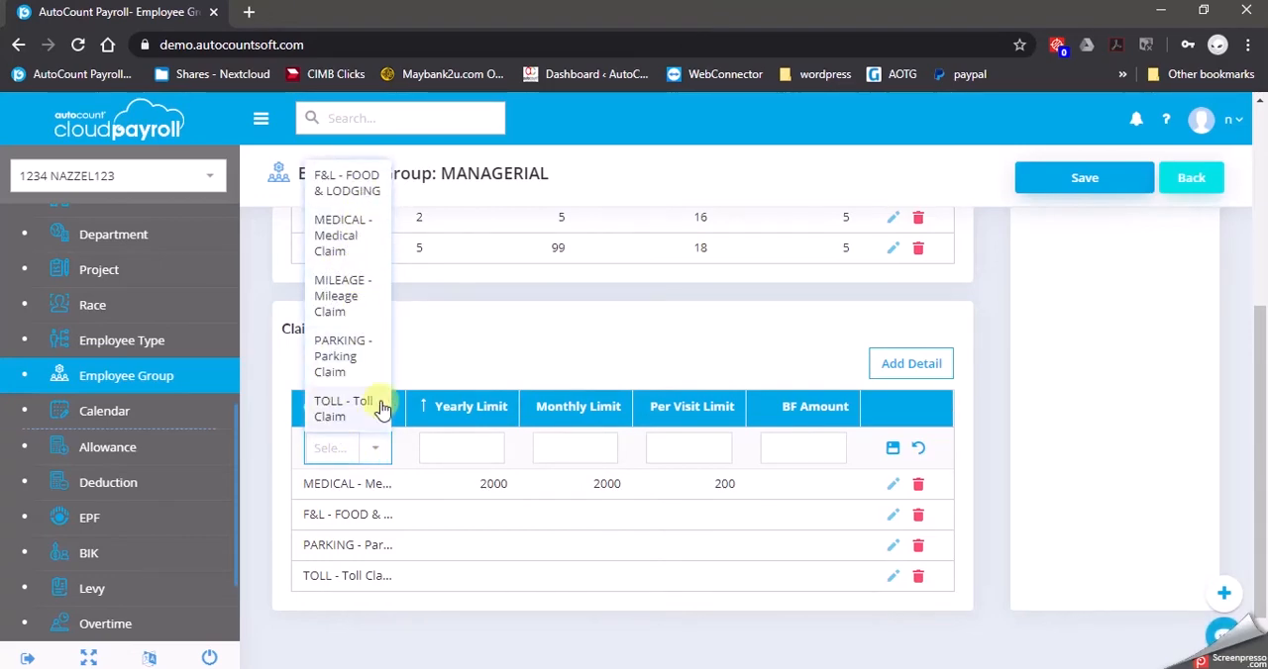
left_click(335, 296)
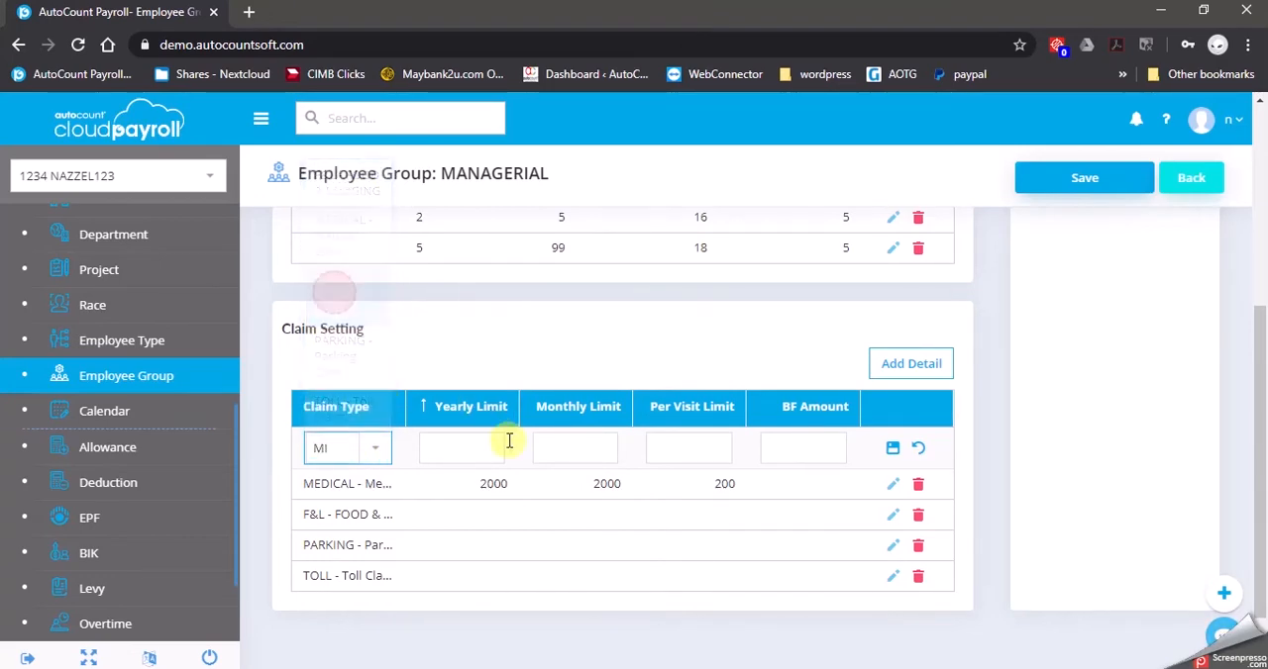
left_click(892, 448)
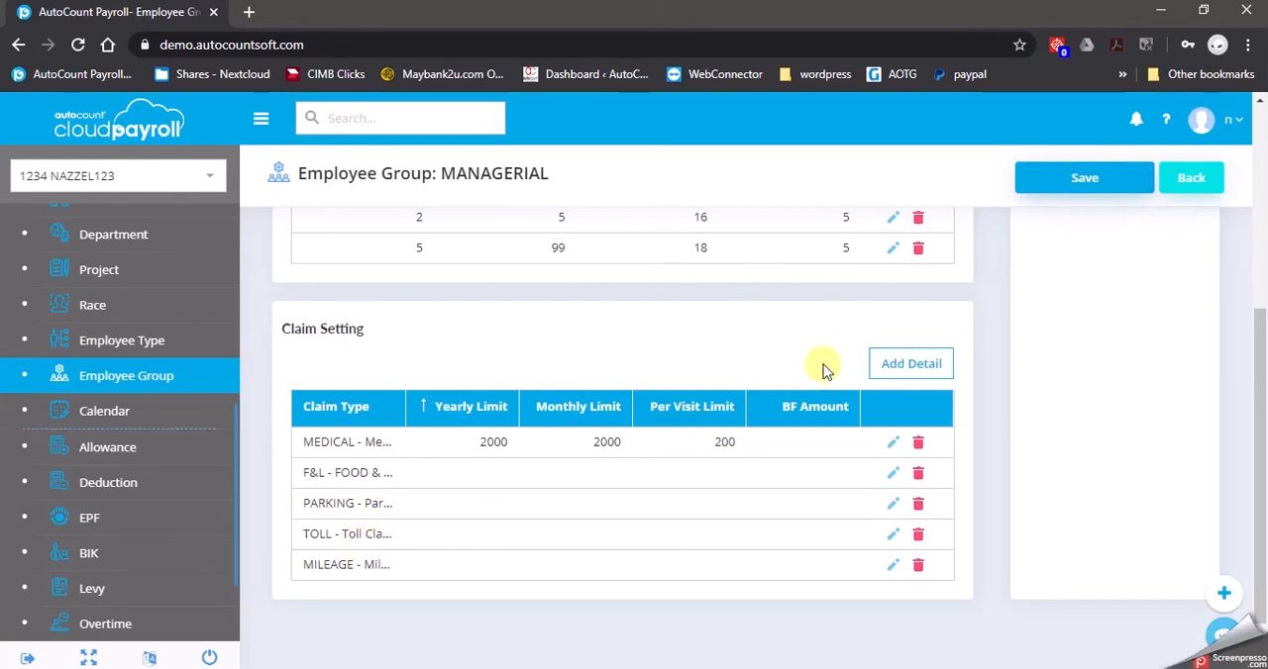
Save the MANAGERIAL employee group and return to the employee group list
left_click(1094, 198)
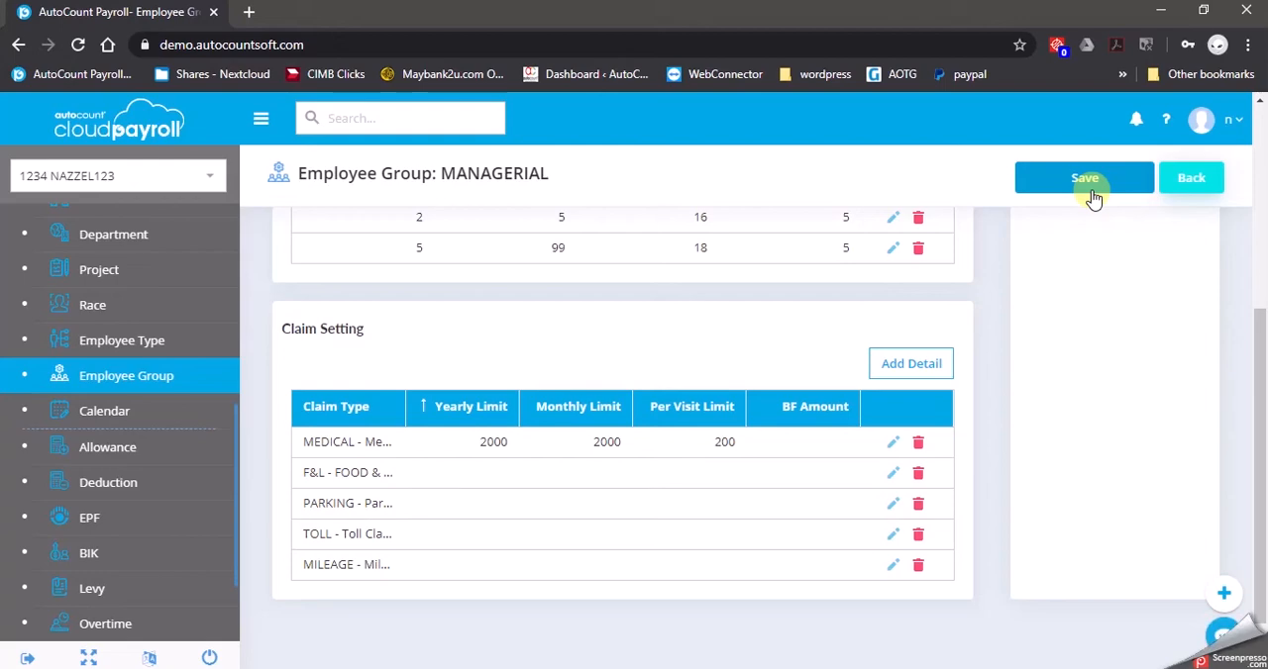
left_click(1093, 197)
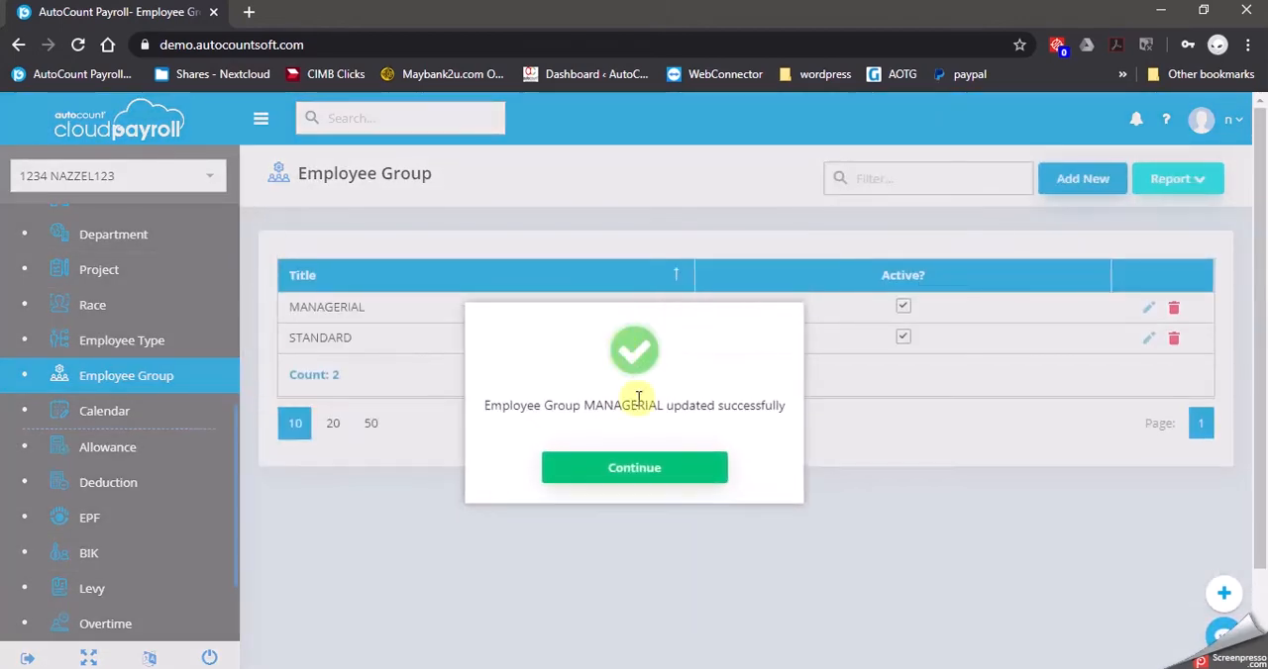
left_click(643, 472)
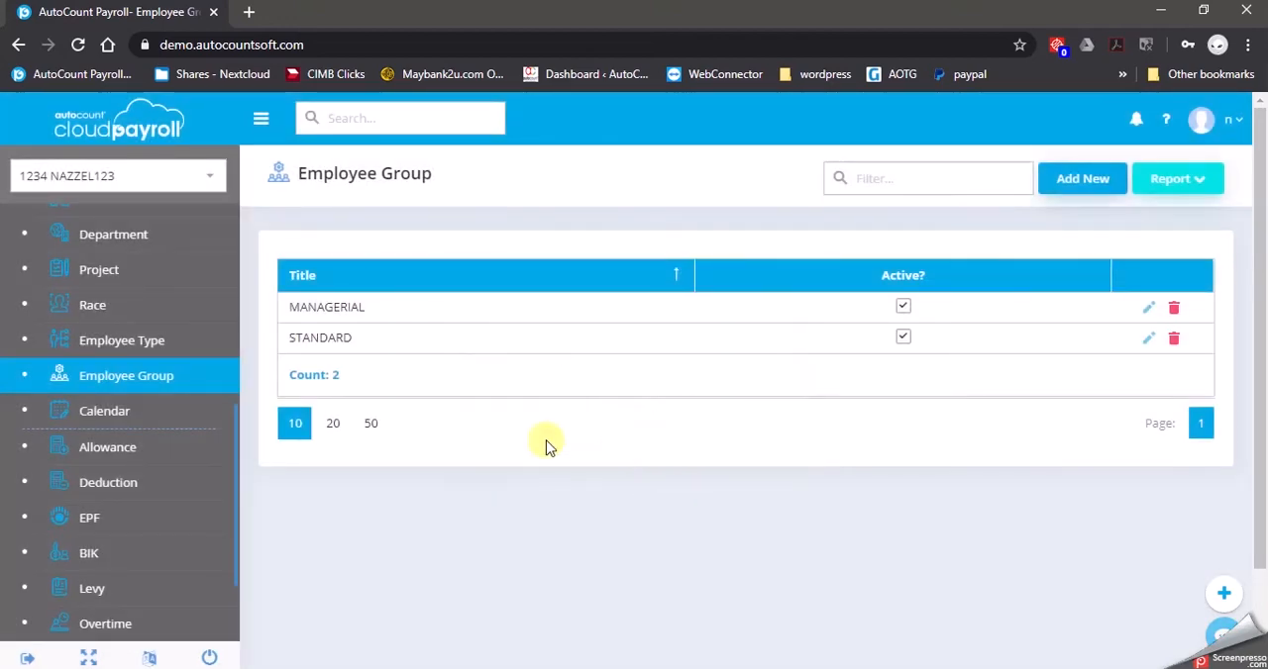
Open the STANDARD employee group for editing and add an F&L - FOOD & LODGING claim setting with blank limits
left_click(1149, 339)
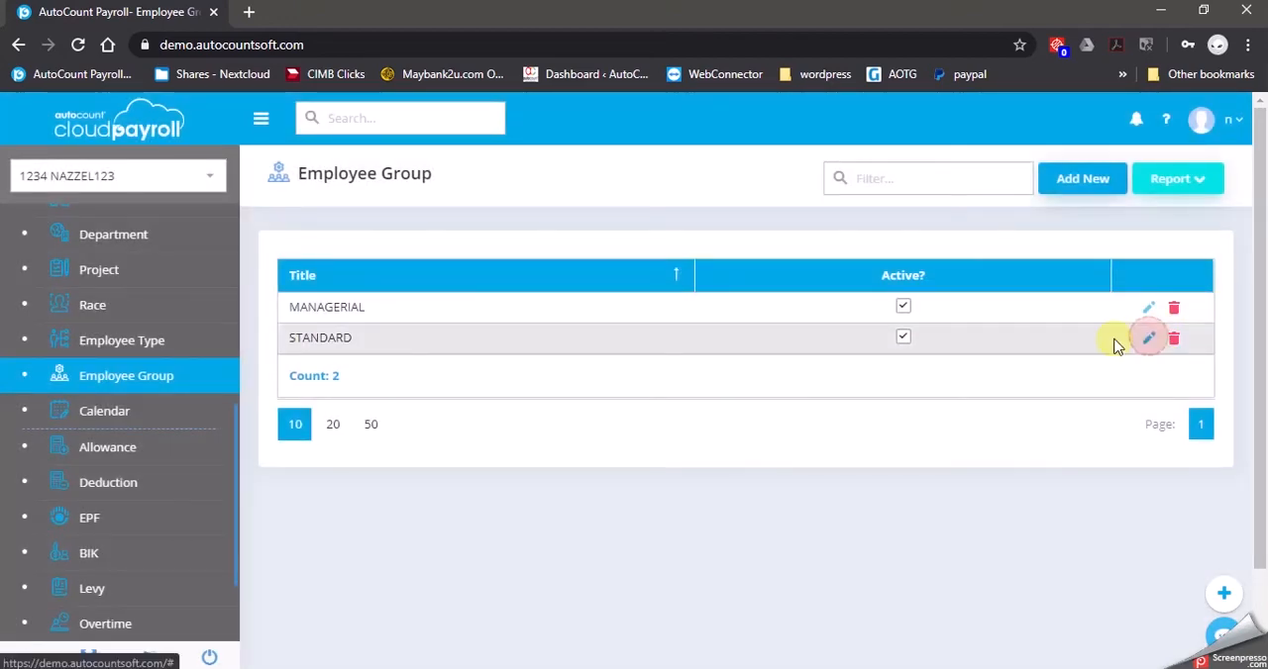
scroll(566, 425, "down", 1)
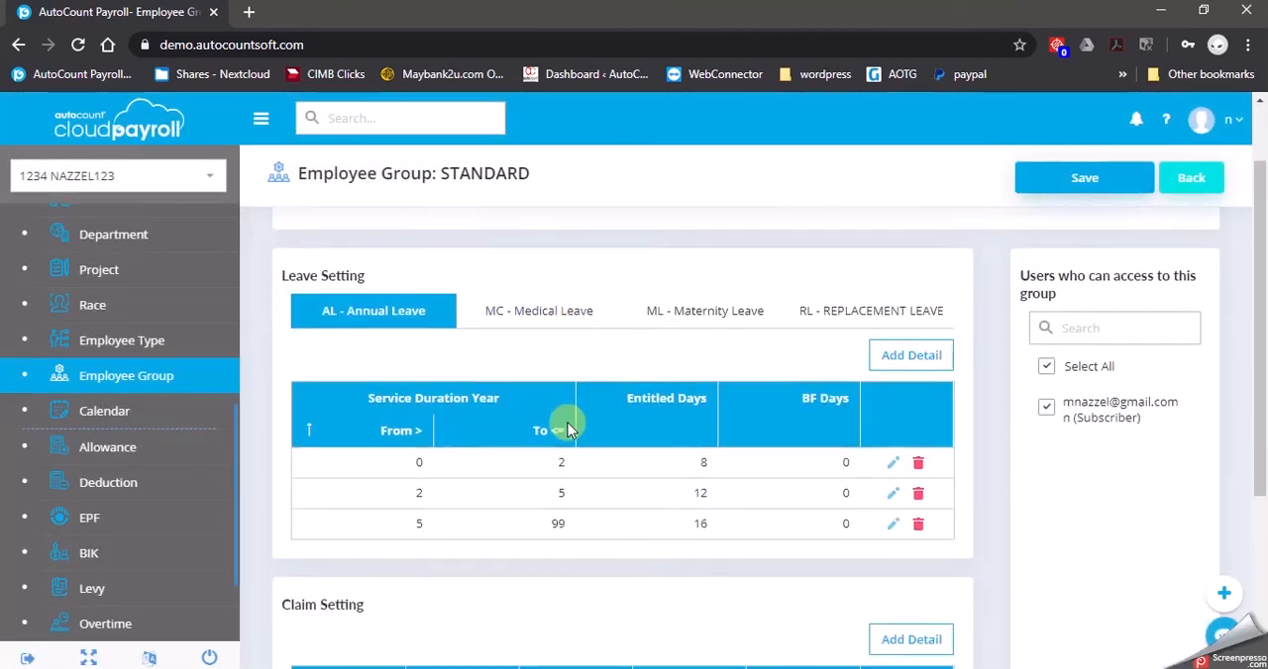
scroll(551, 416, "down", 2)
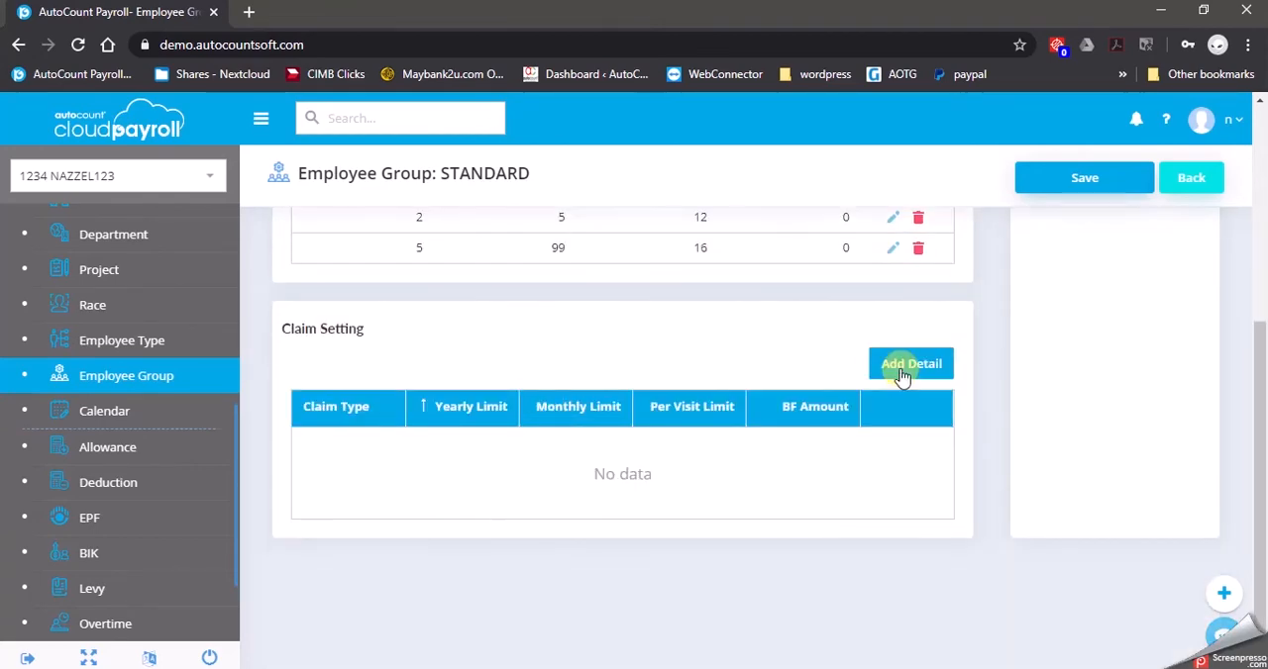
left_click(905, 367)
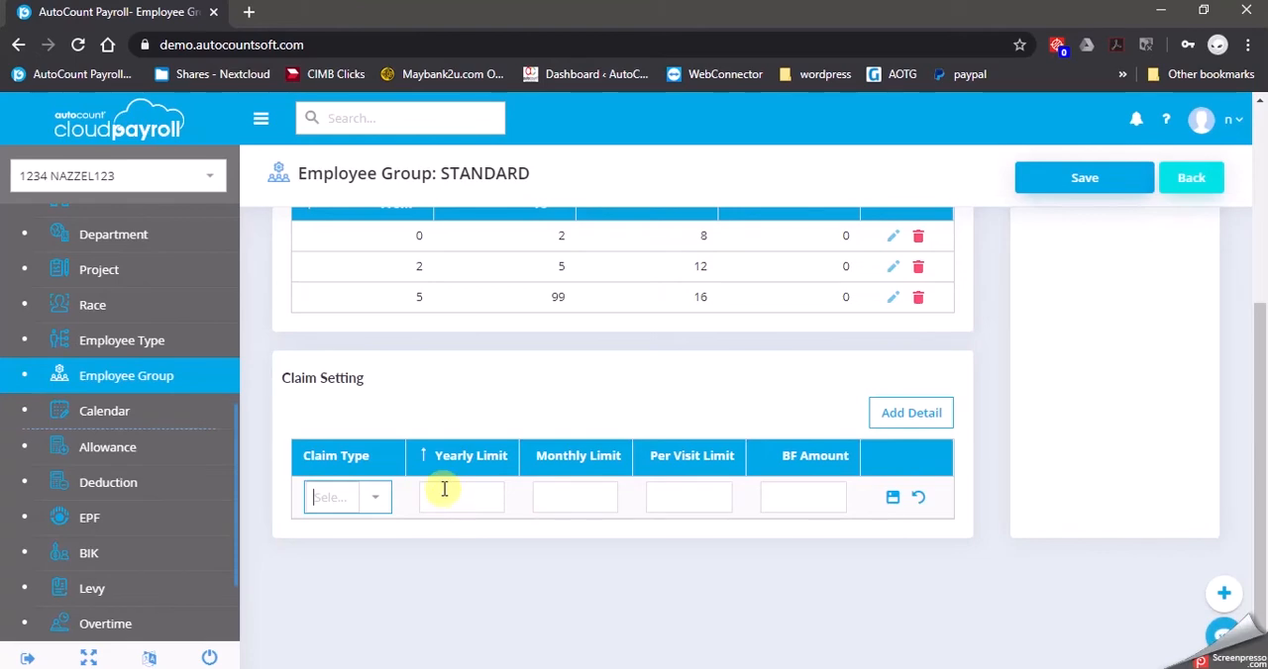
left_click(376, 498)
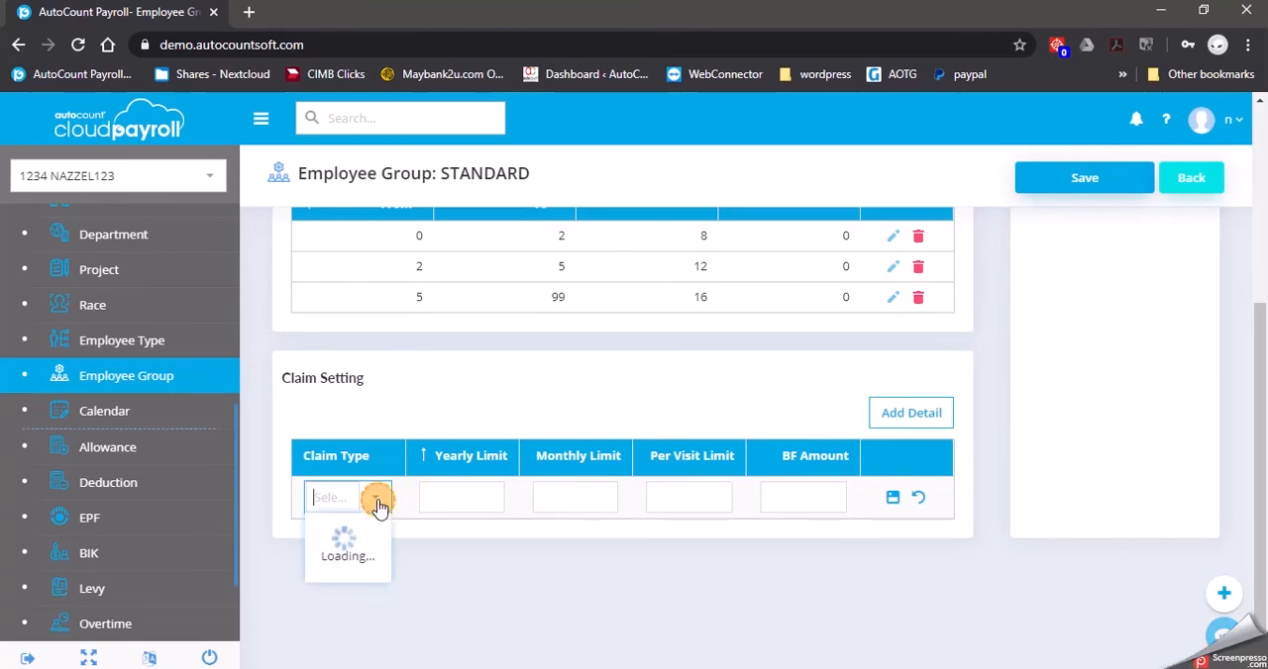
left_click(354, 241)
left_click(893, 497)
Add a MEDICAL - Medical Claim setting to the STANDARD group with yearly and monthly limits of 1200
left_click(891, 420)
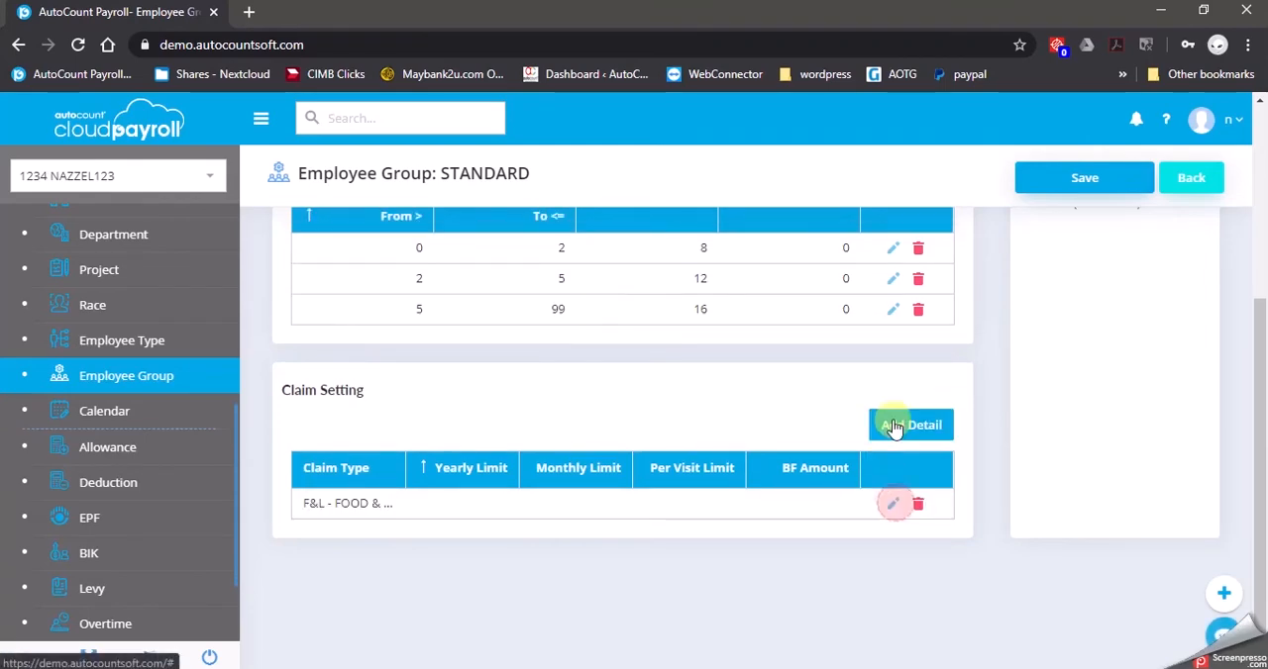
left_click(375, 469)
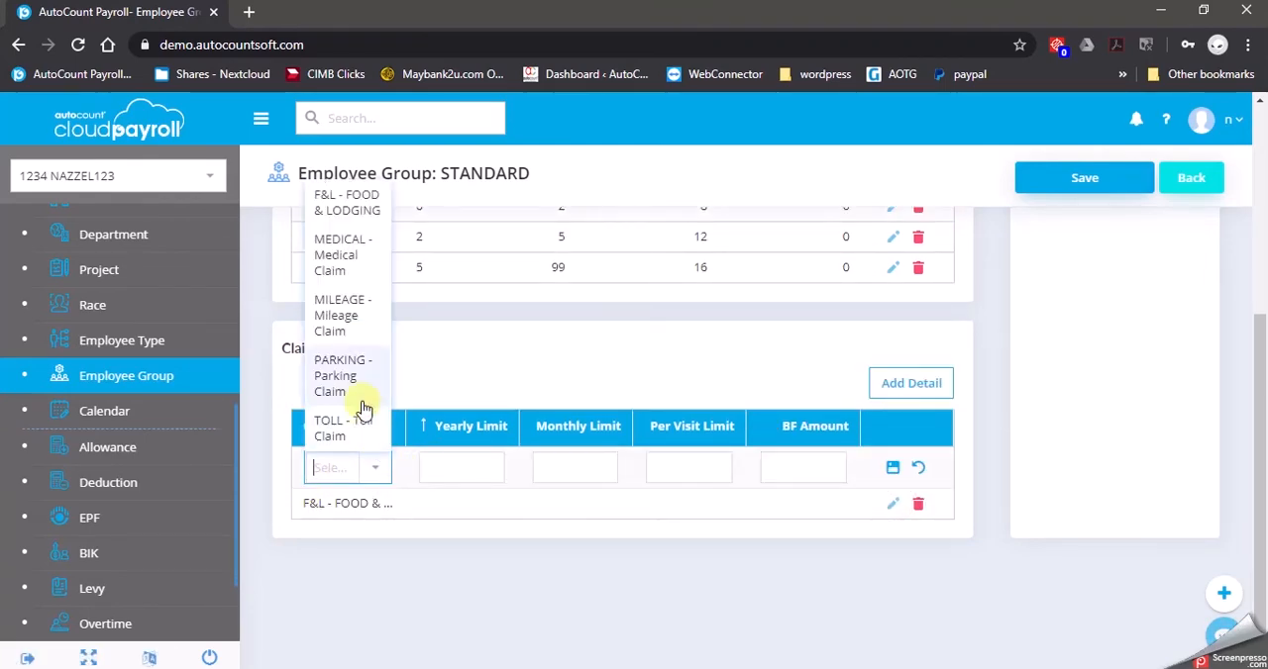
left_click(332, 260)
left_click(472, 467)
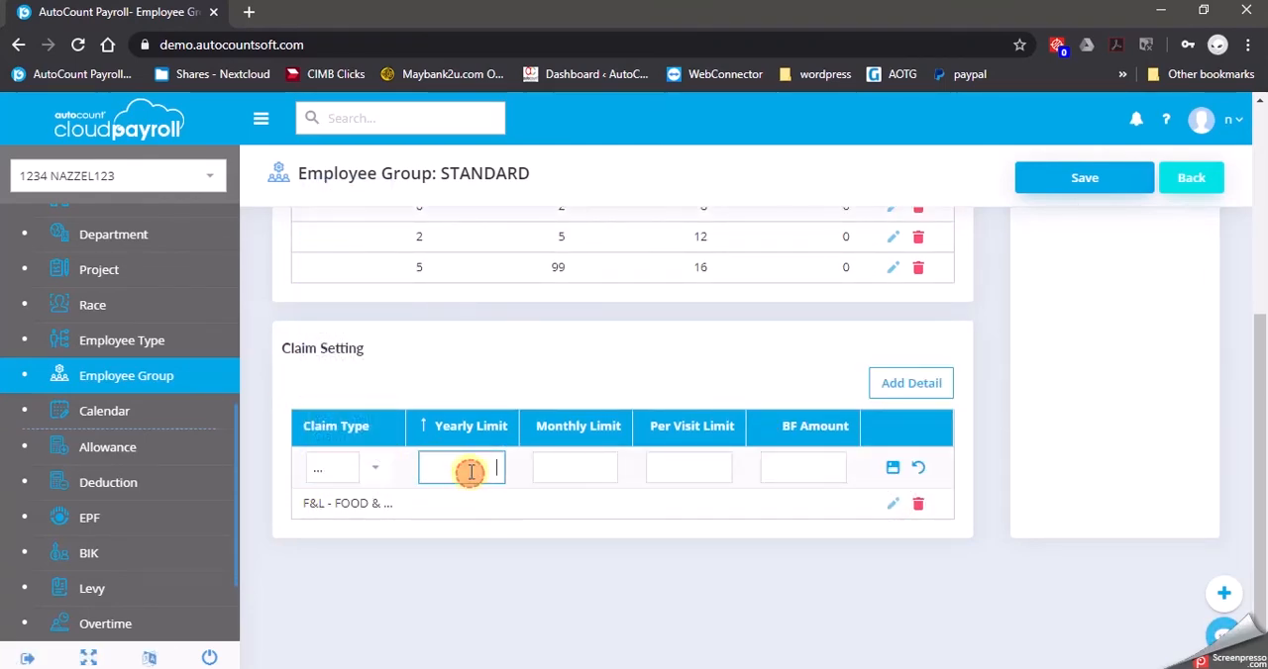
type("1200")
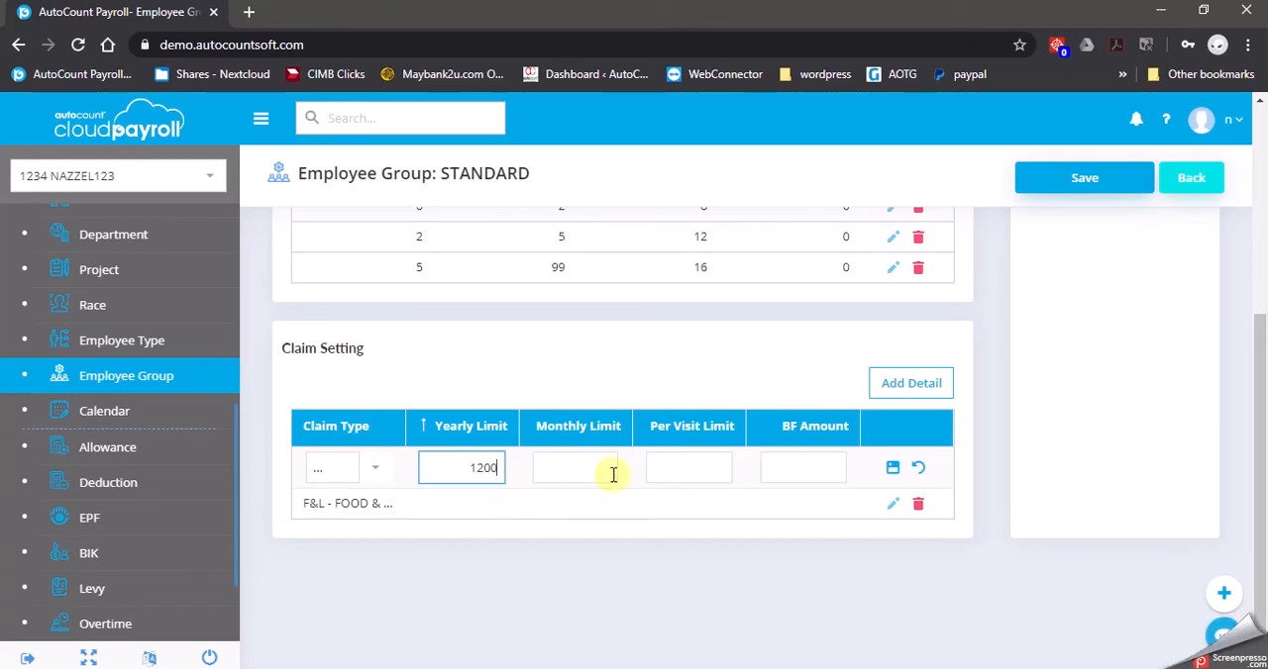
left_click(614, 473)
type("1200")
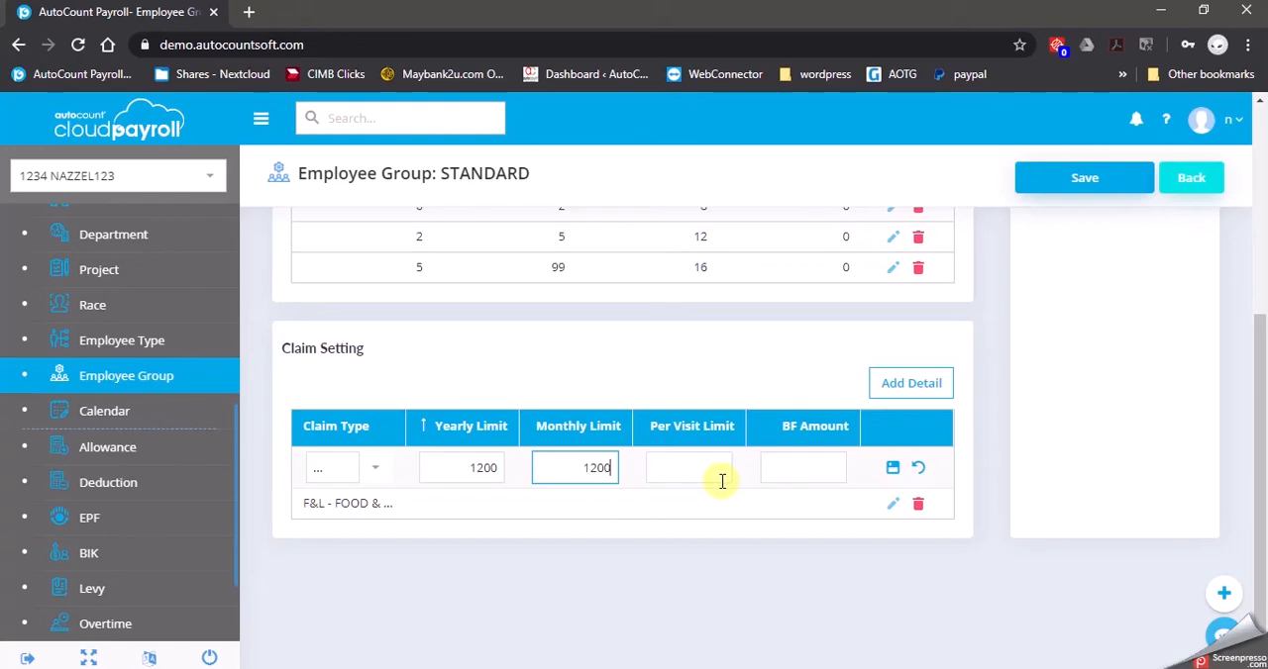
Set the medical claim's per visit limit to 100 and BF amount to 0, and save the row
left_click(711, 472)
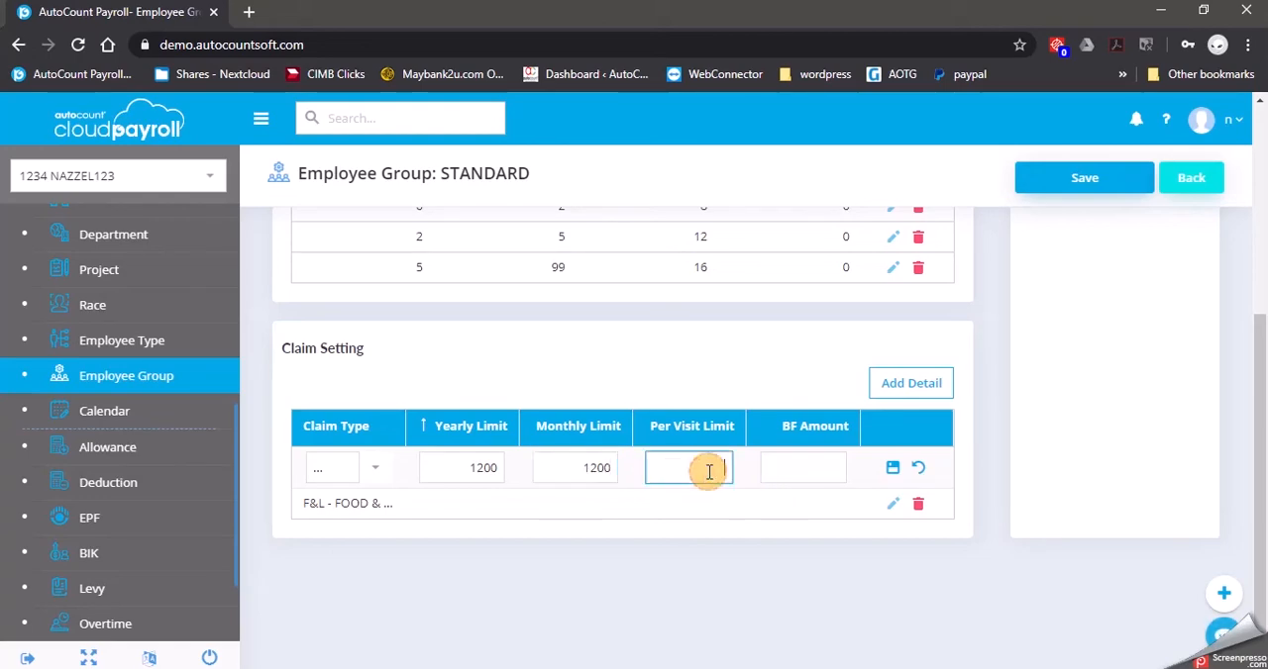
left_click(709, 472)
type("100")
left_click(800, 473)
type("0")
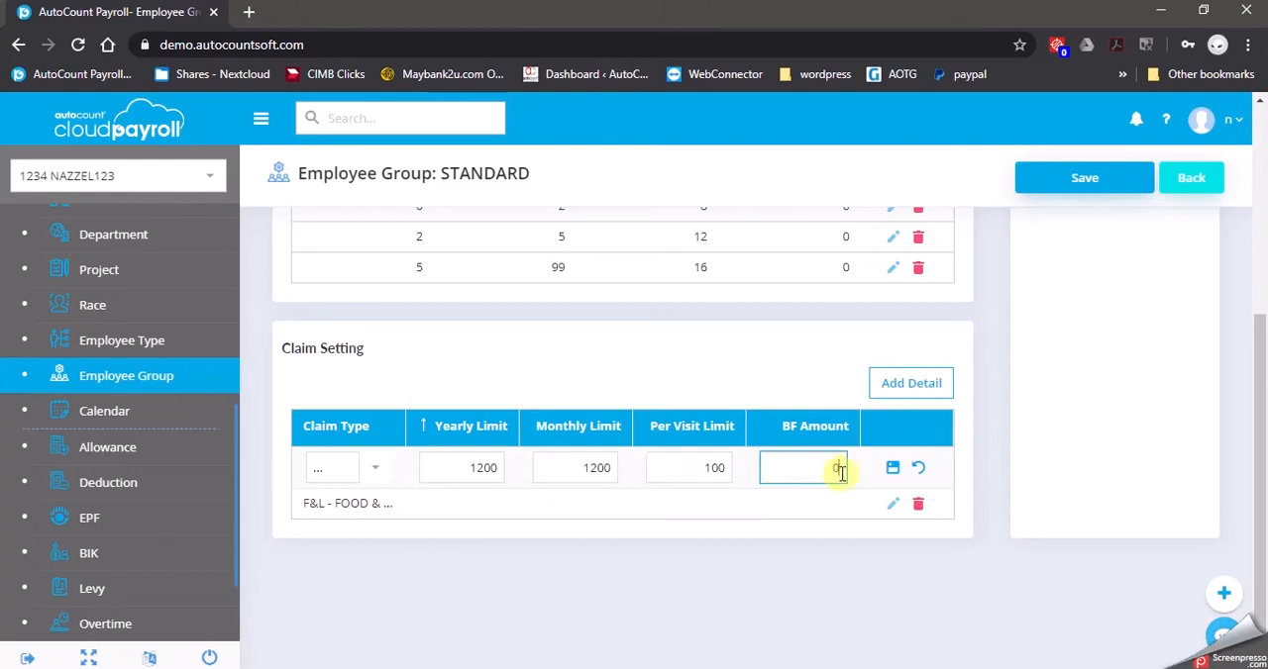
left_click(892, 469)
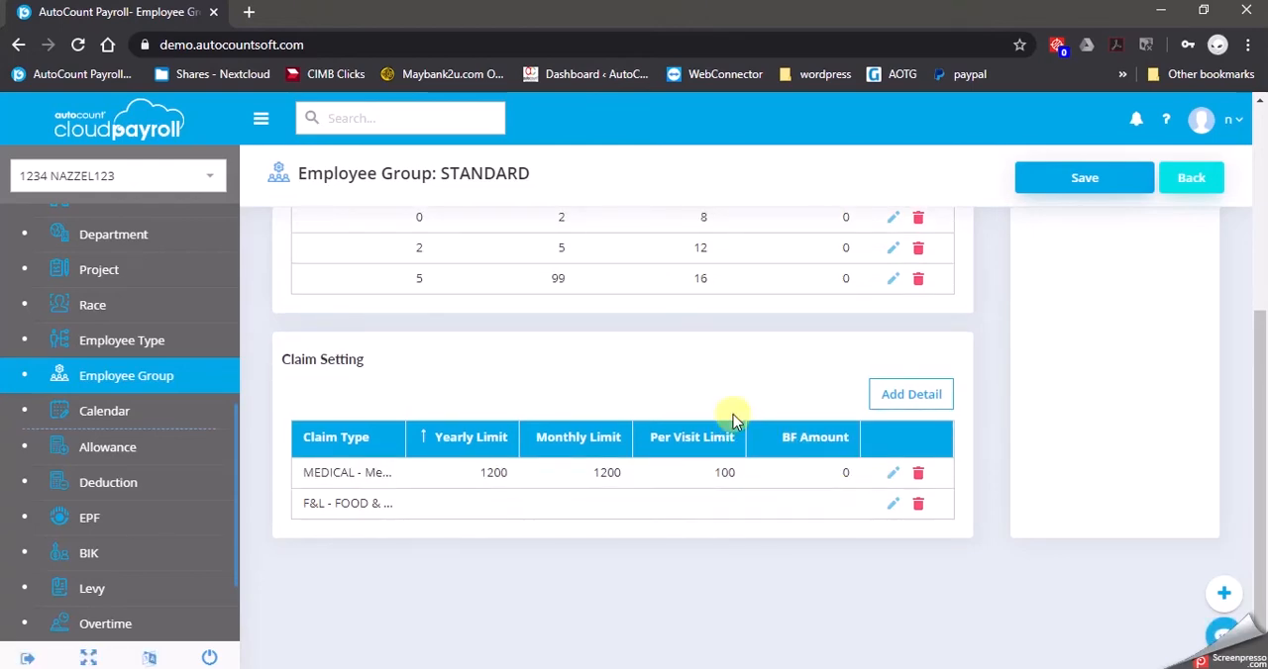
Add a PARKING - Parking Claim setting to the STANDARD group with all limits left blank
left_click(903, 395)
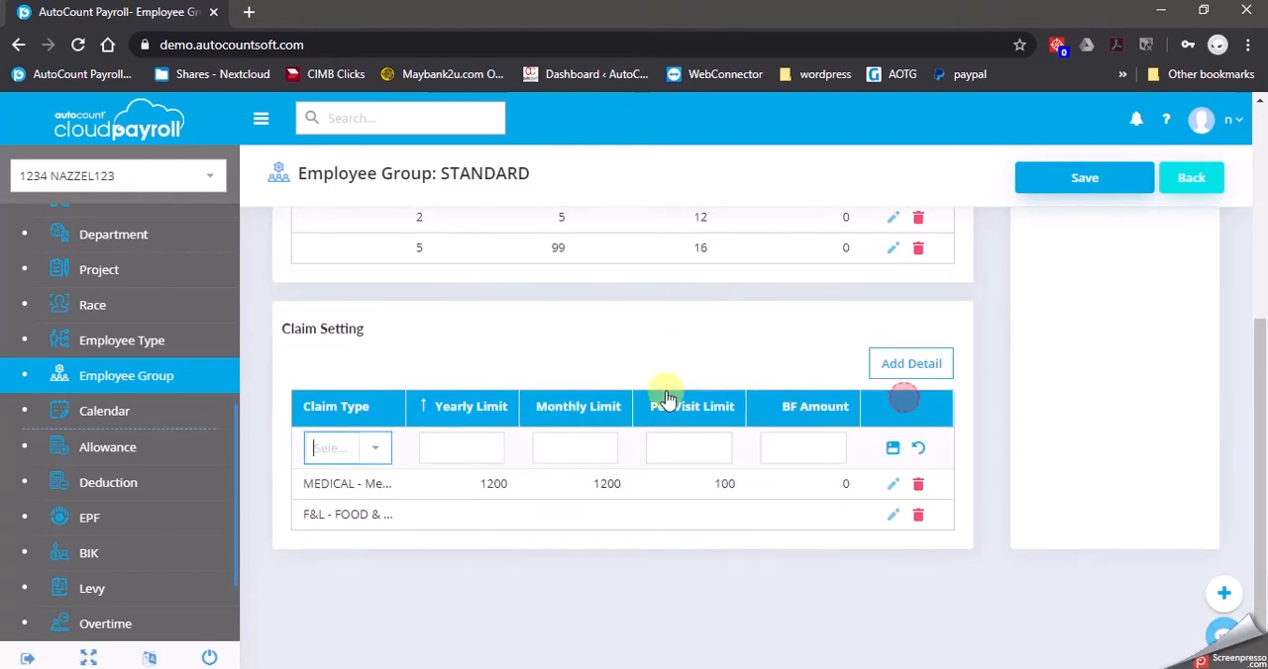
left_click(348, 446)
left_click(338, 356)
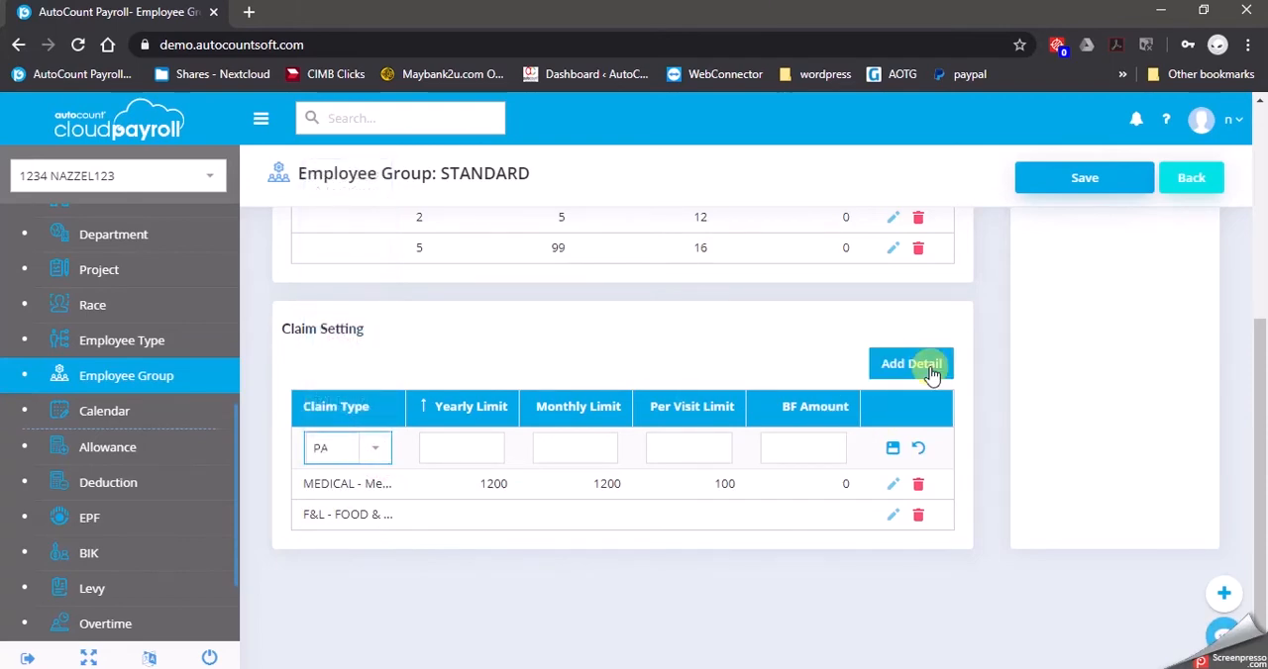
left_click(894, 448)
Add a TOLL - Toll Claim setting to the STANDARD group with all limits left blank
left_click(903, 367)
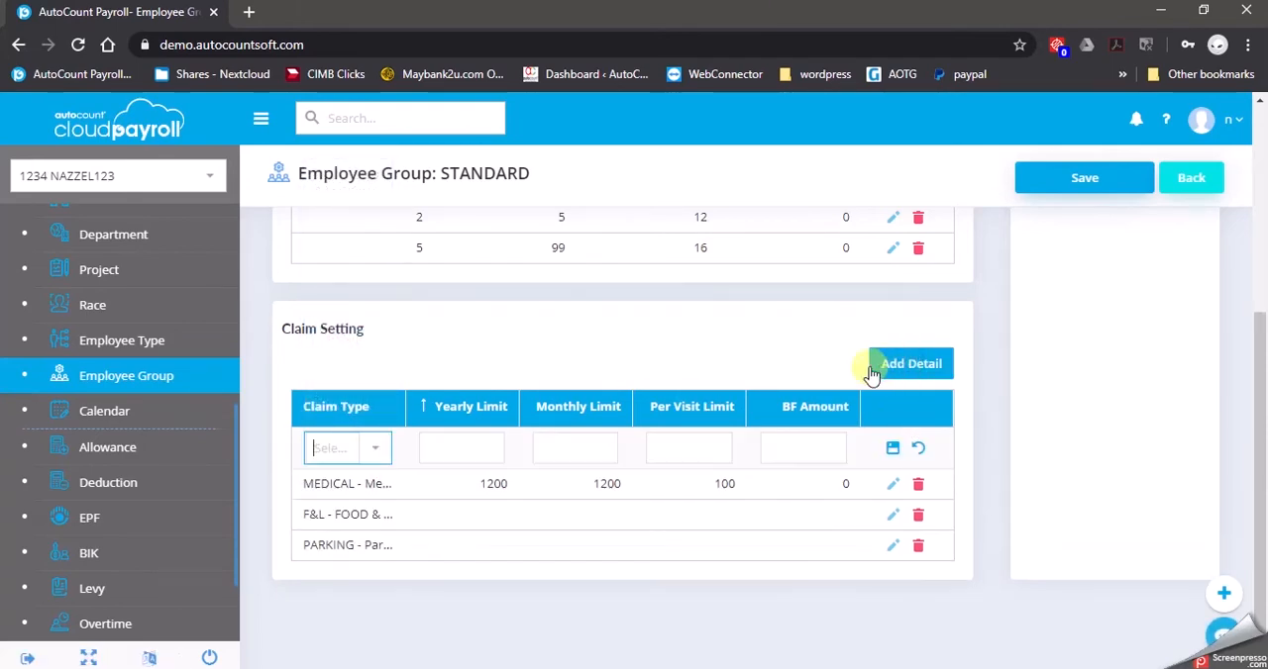
left_click(361, 448)
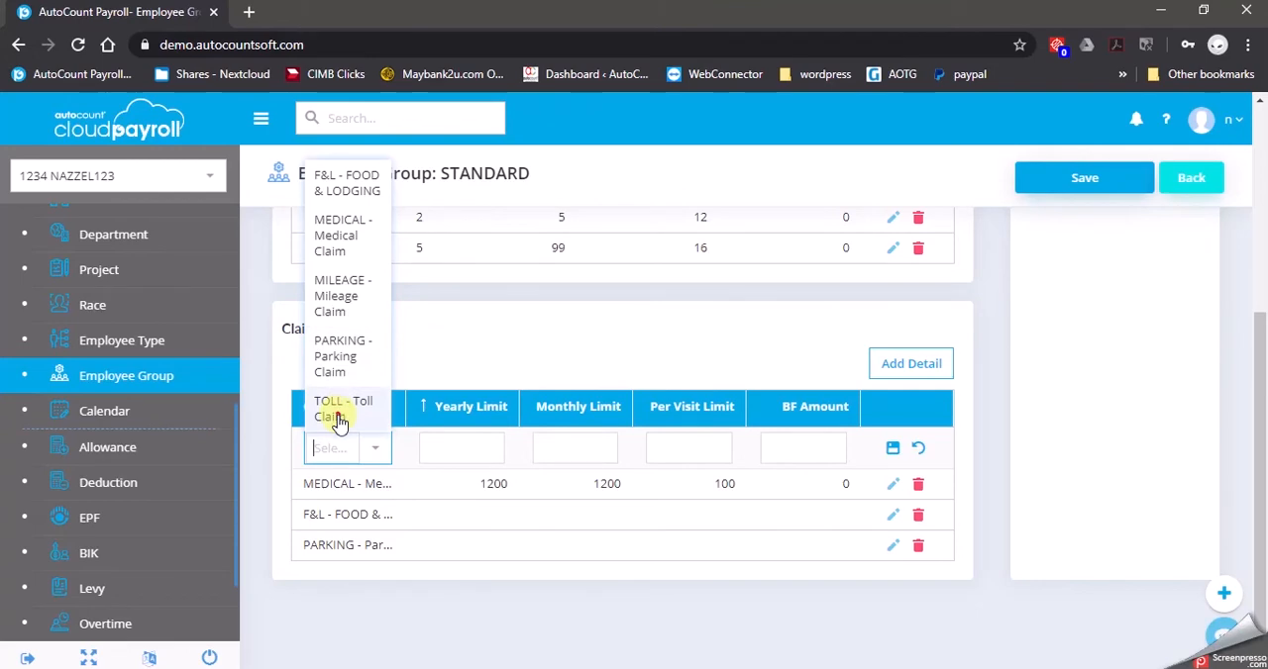
left_click(337, 406)
left_click(892, 448)
Add a MILEAGE - Mileage Claim setting with blank limits and save the STANDARD employee group
left_click(896, 366)
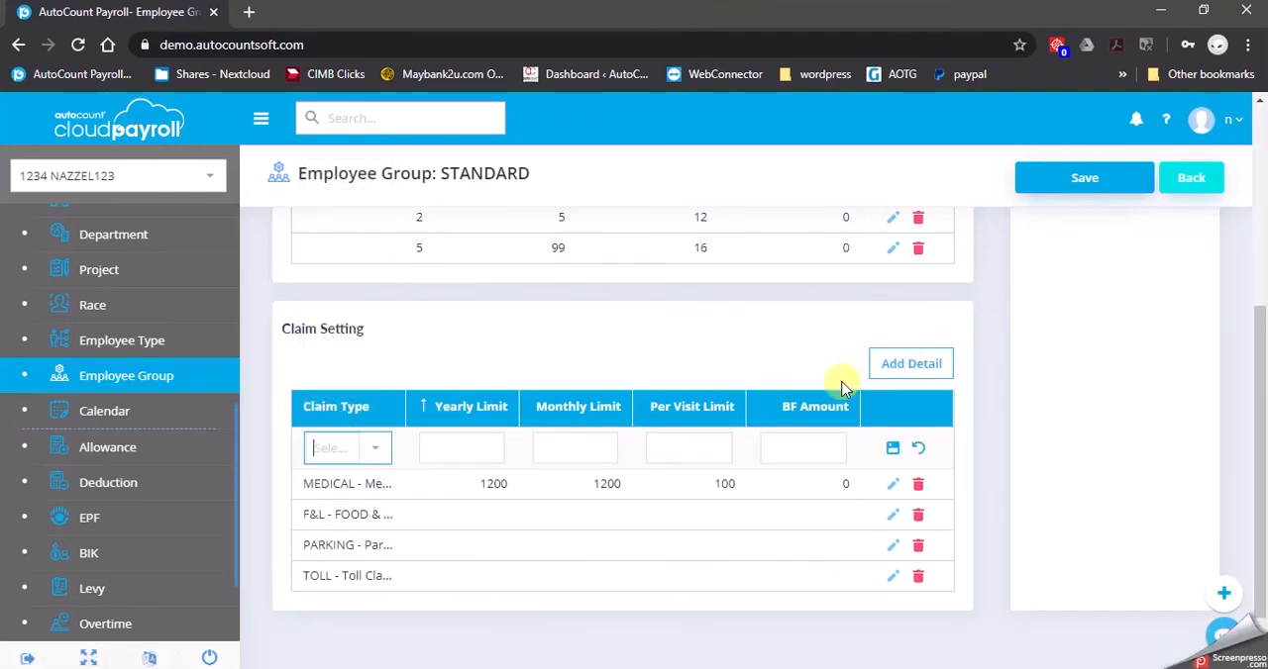
left_click(381, 453)
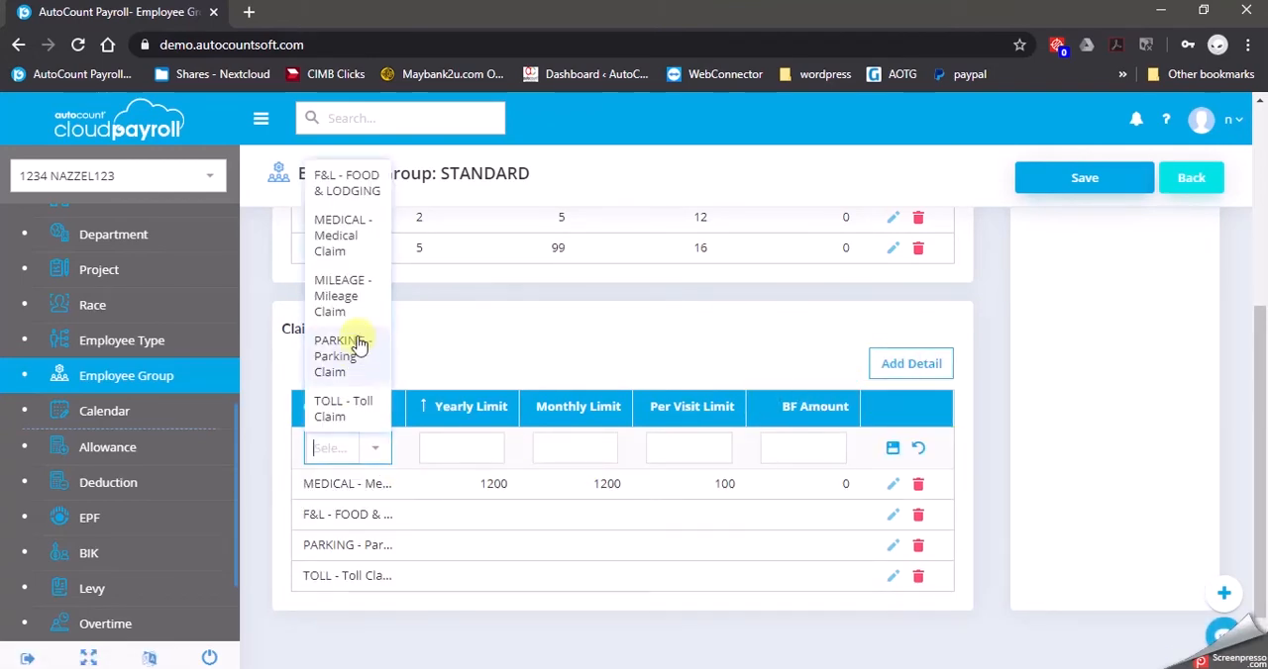
left_click(347, 297)
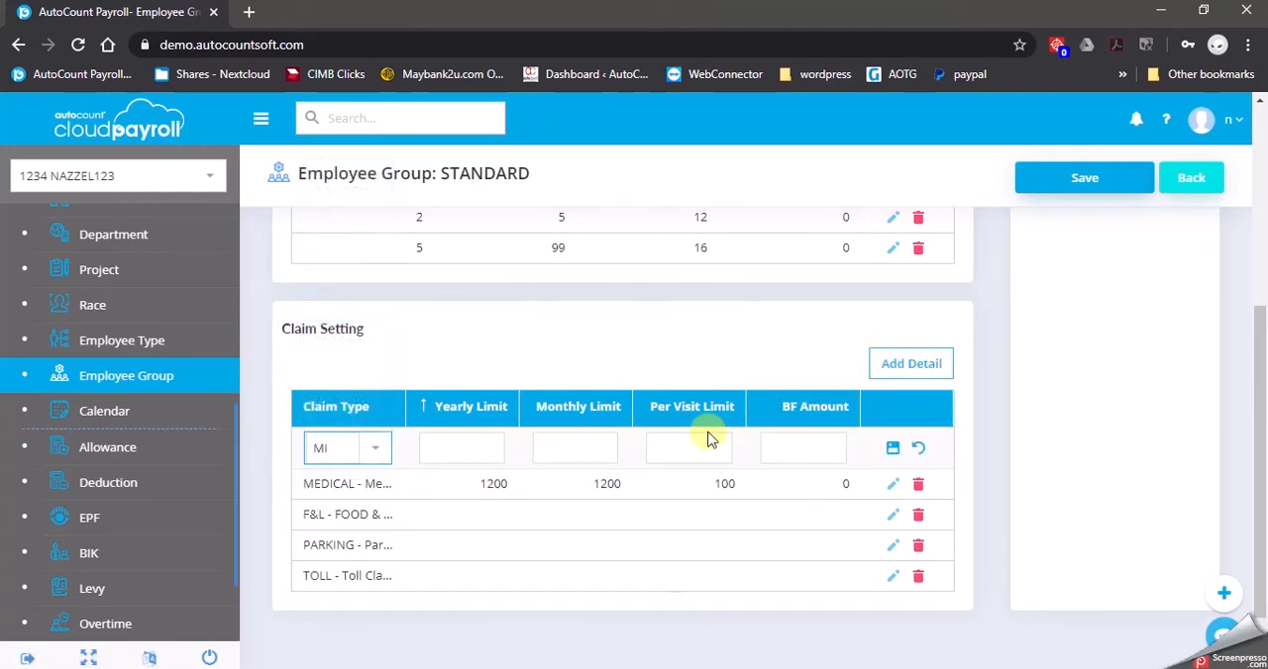
left_click(894, 445)
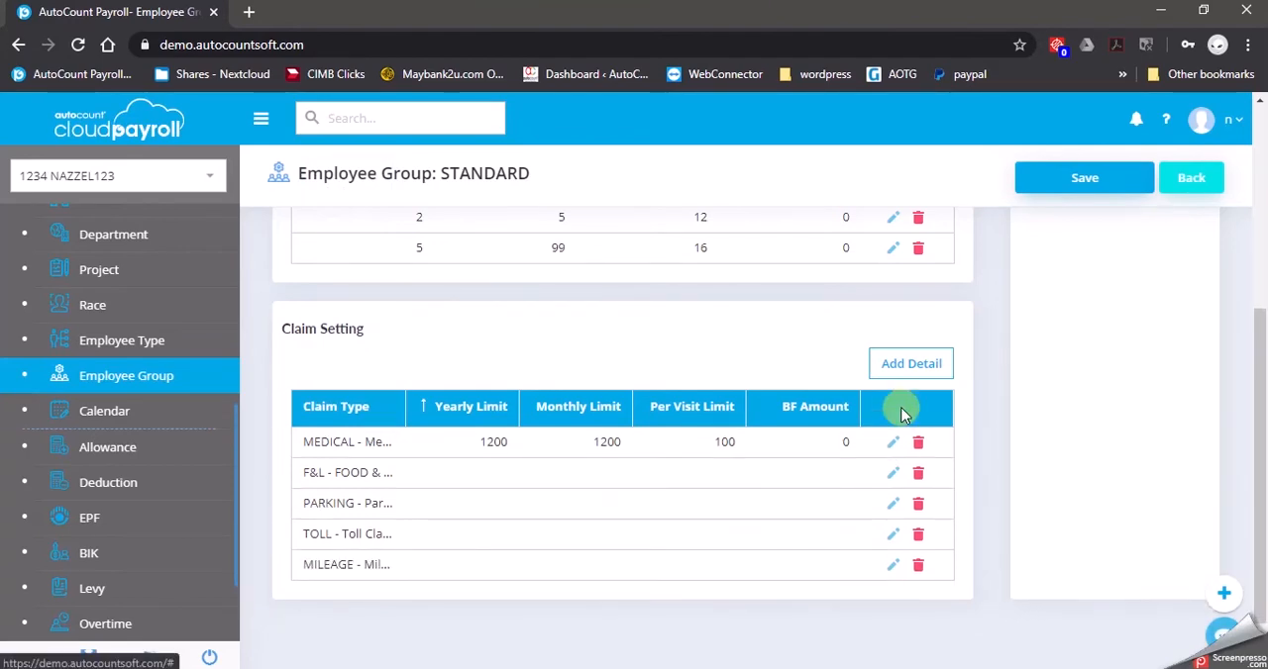
left_click(1077, 184)
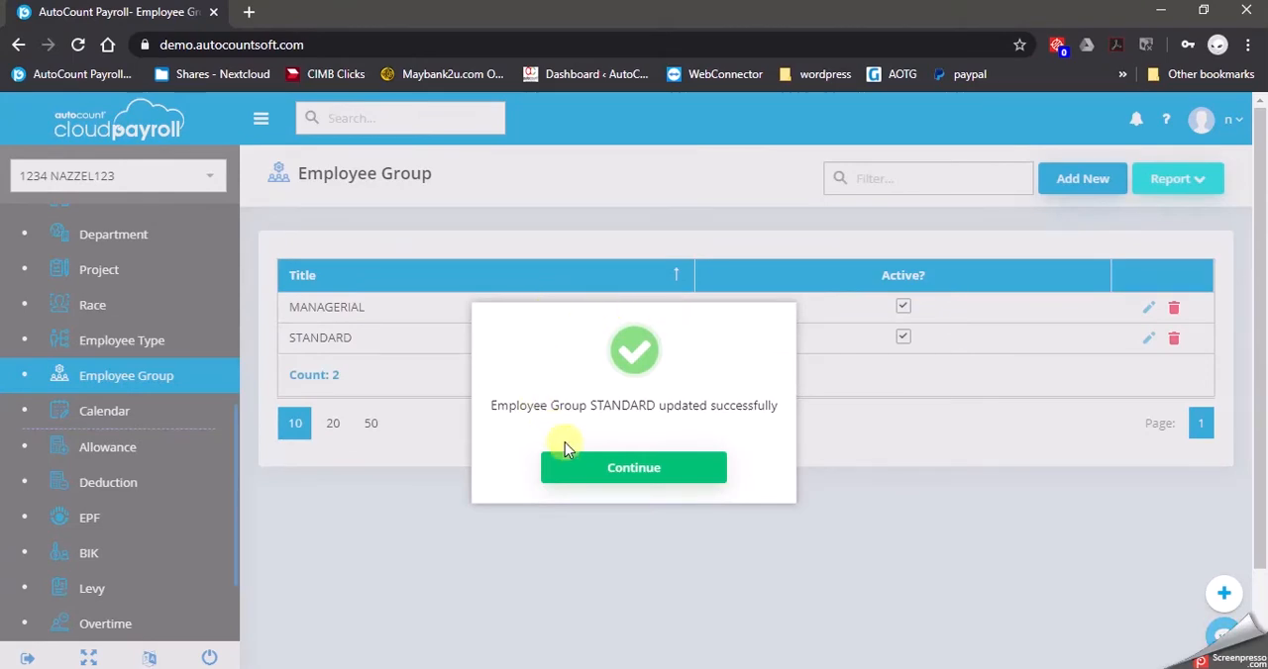
left_click(595, 468)
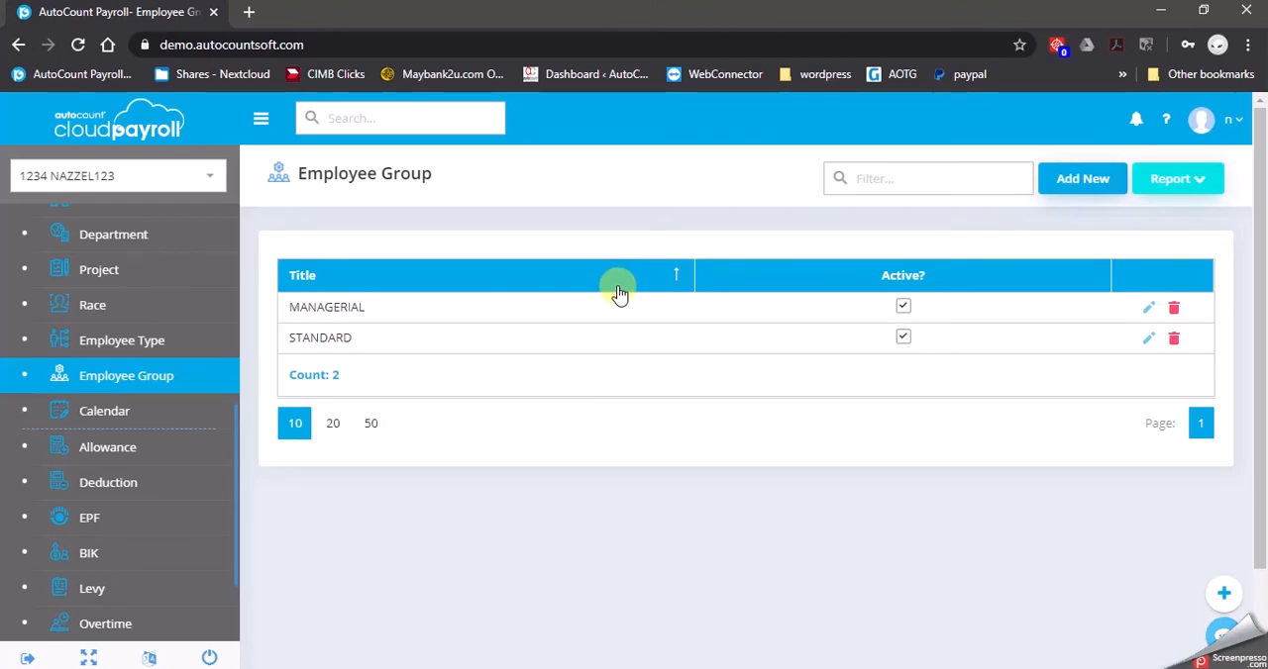
Open the Adhoc Payroll Items page under payroll management
scroll(102, 446, "up", 5)
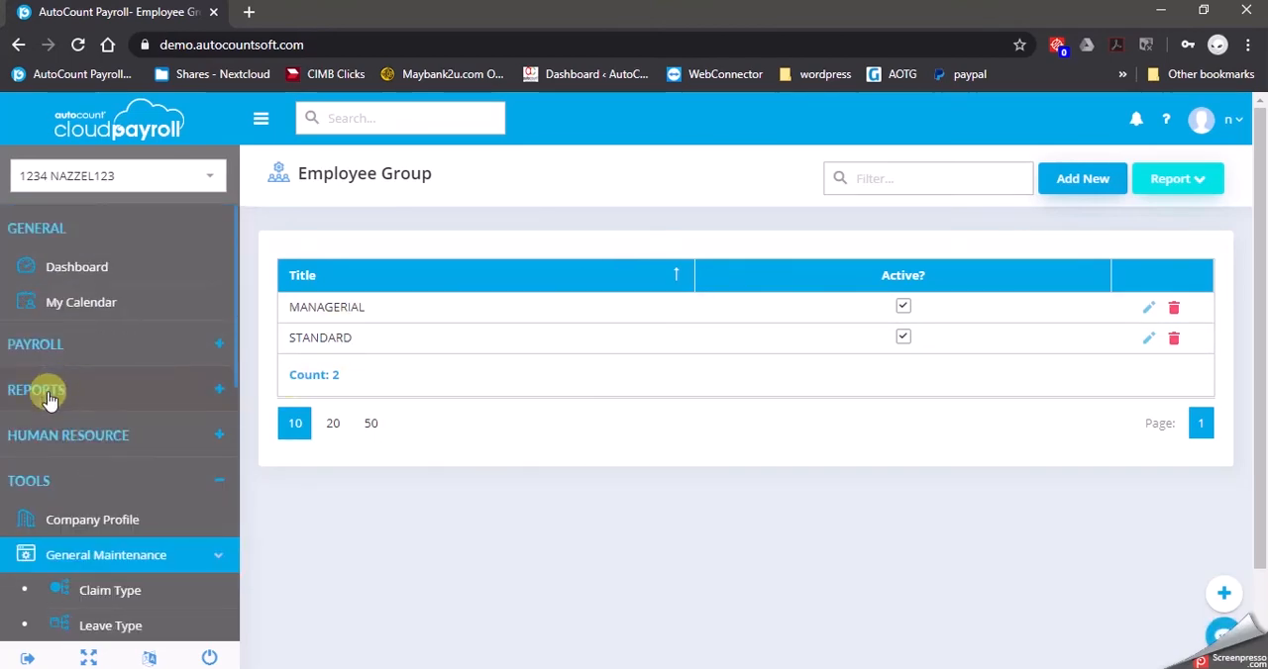
left_click(71, 562)
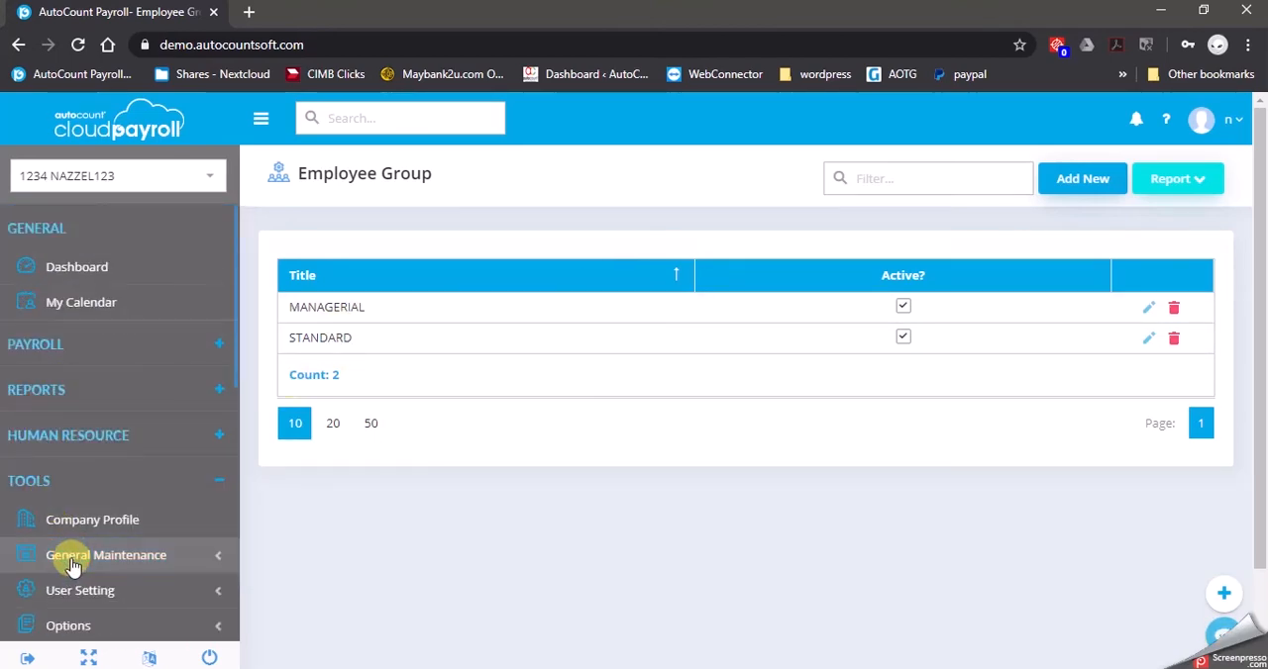
left_click(151, 347)
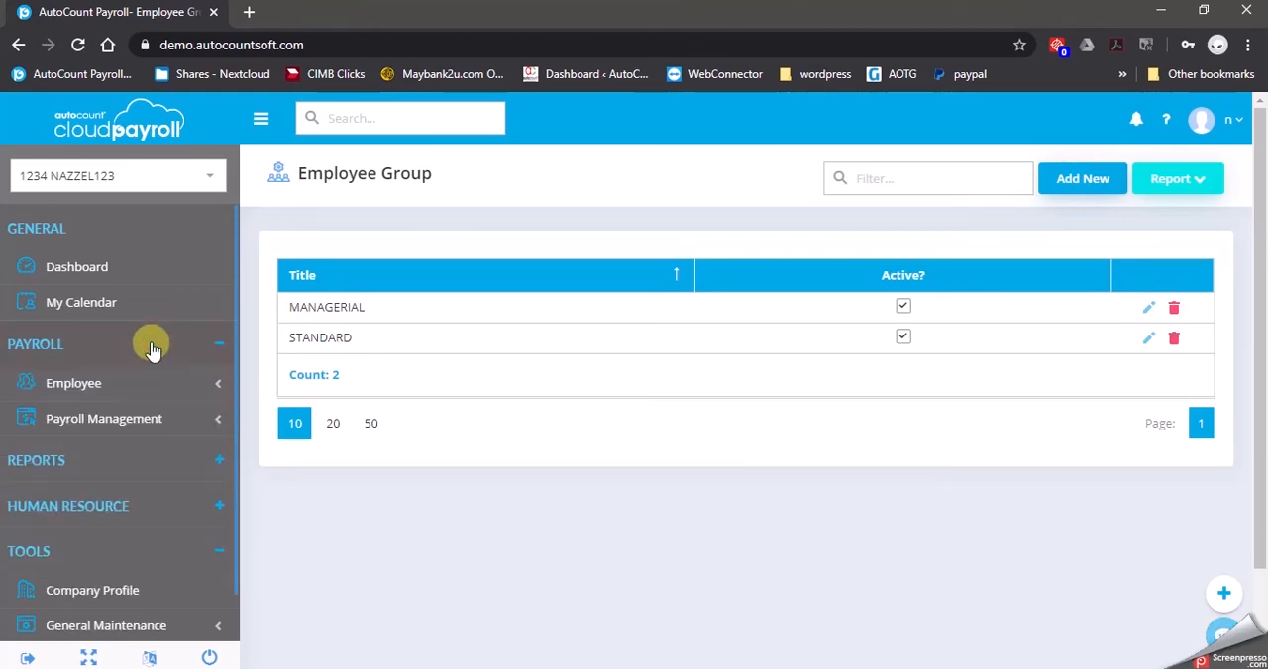
left_click(146, 428)
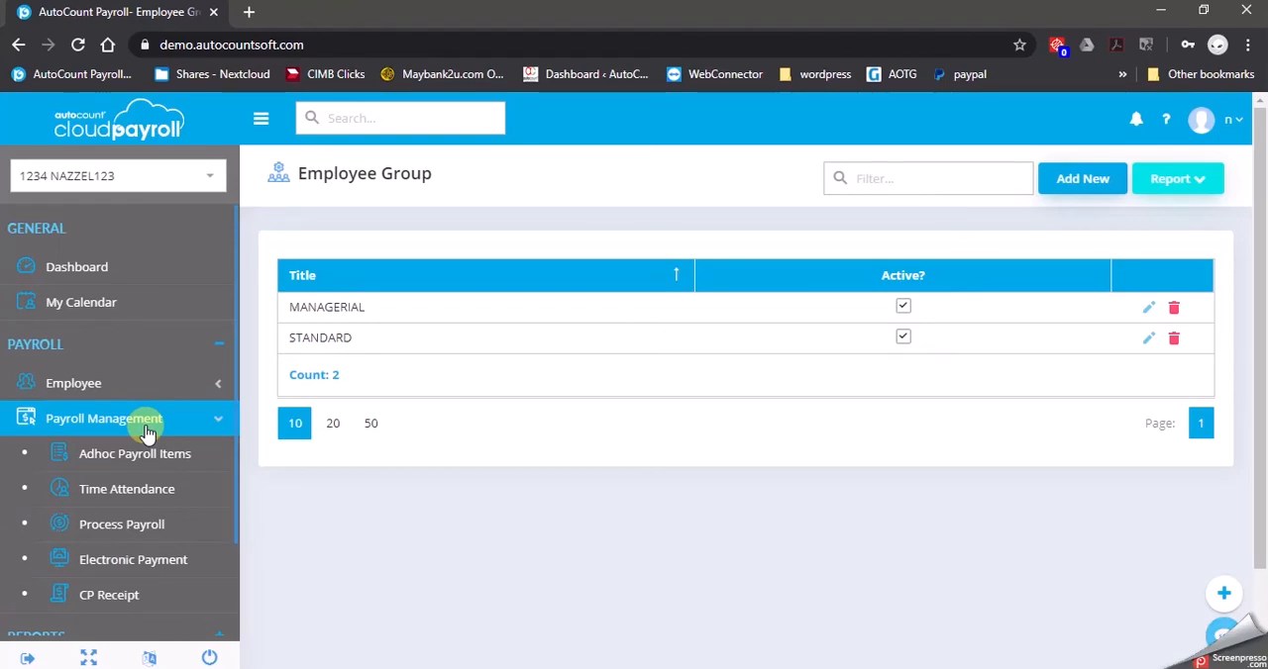
left_click(136, 462)
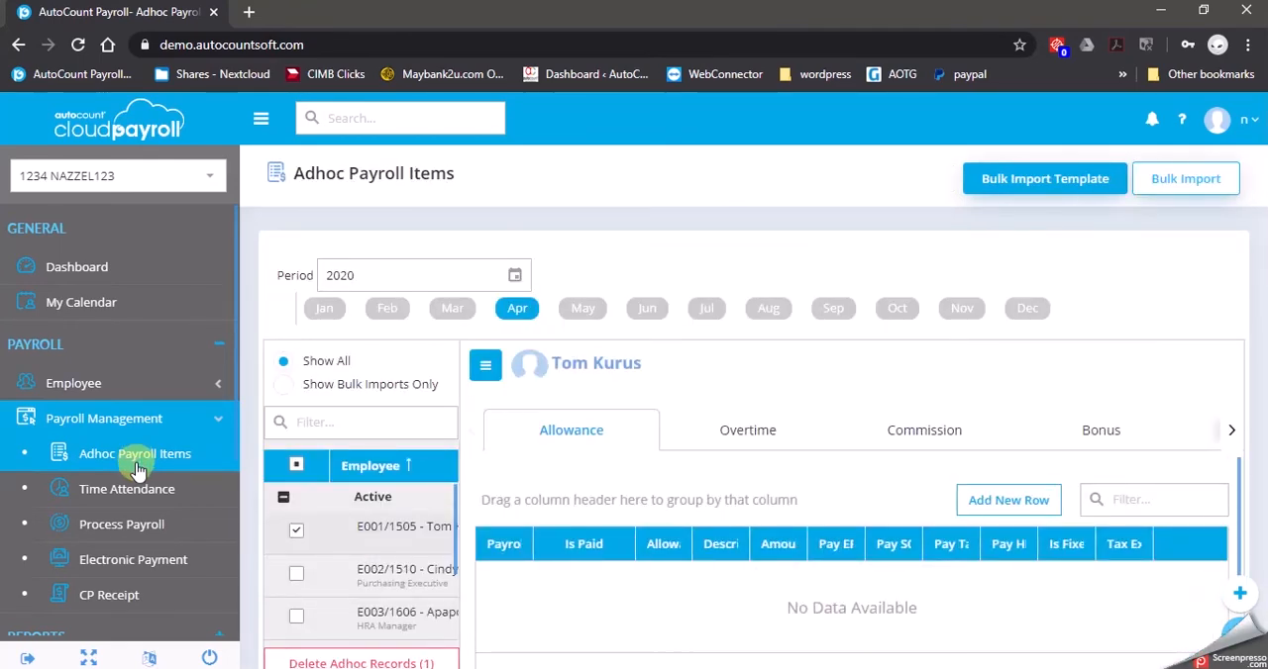
Deselect the SSM Manager and look through the active employees in the adhoc payroll list
left_click(297, 530)
scroll(330, 520, "down", 1)
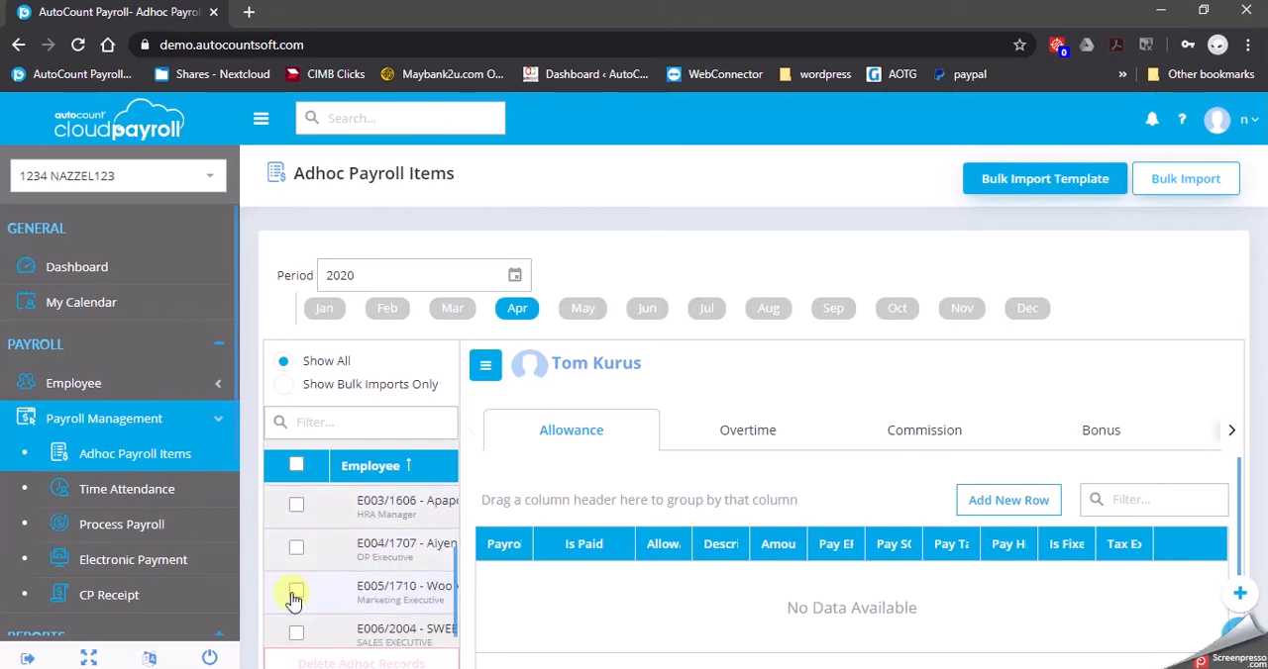
scroll(298, 590, "up", 1)
scroll(297, 586, "down", 1)
scroll(302, 589, "up", 1)
scroll(302, 587, "down", 1)
scroll(302, 584, "up", 1)
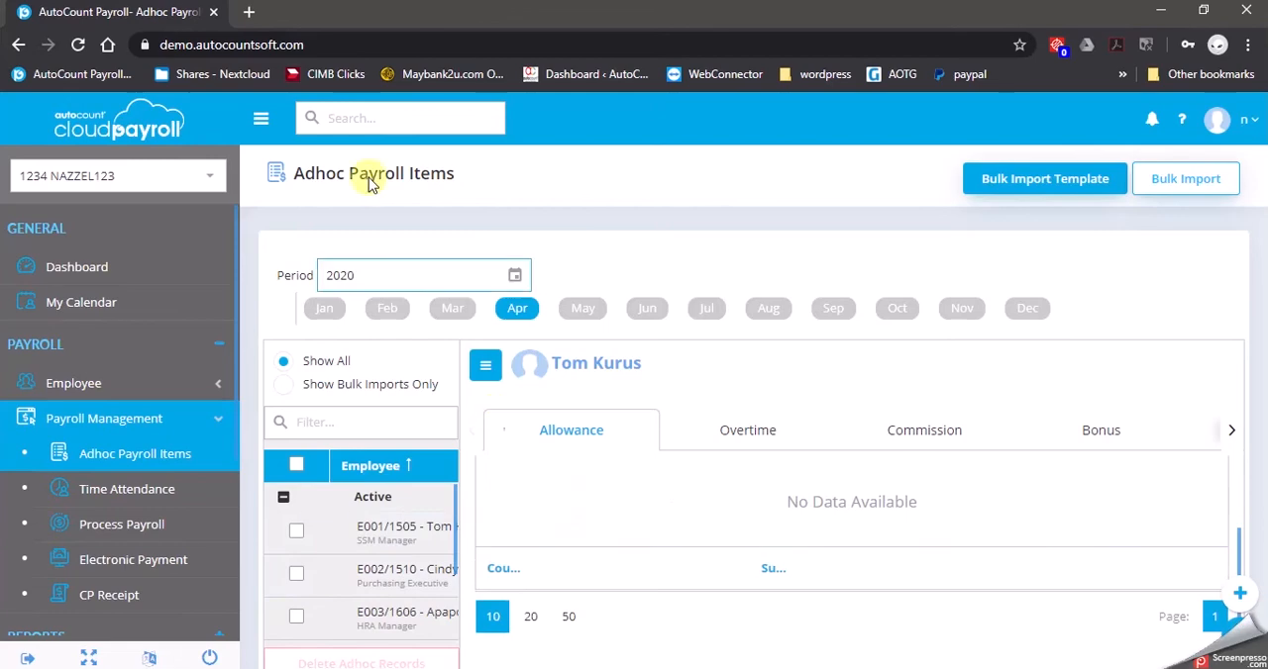
Collapse the navigation sidebar and select the Purchasing Executive for the April 2020 period
left_click(261, 118)
scroll(166, 542, "down", 1)
scroll(159, 533, "up", 1)
left_click(141, 542)
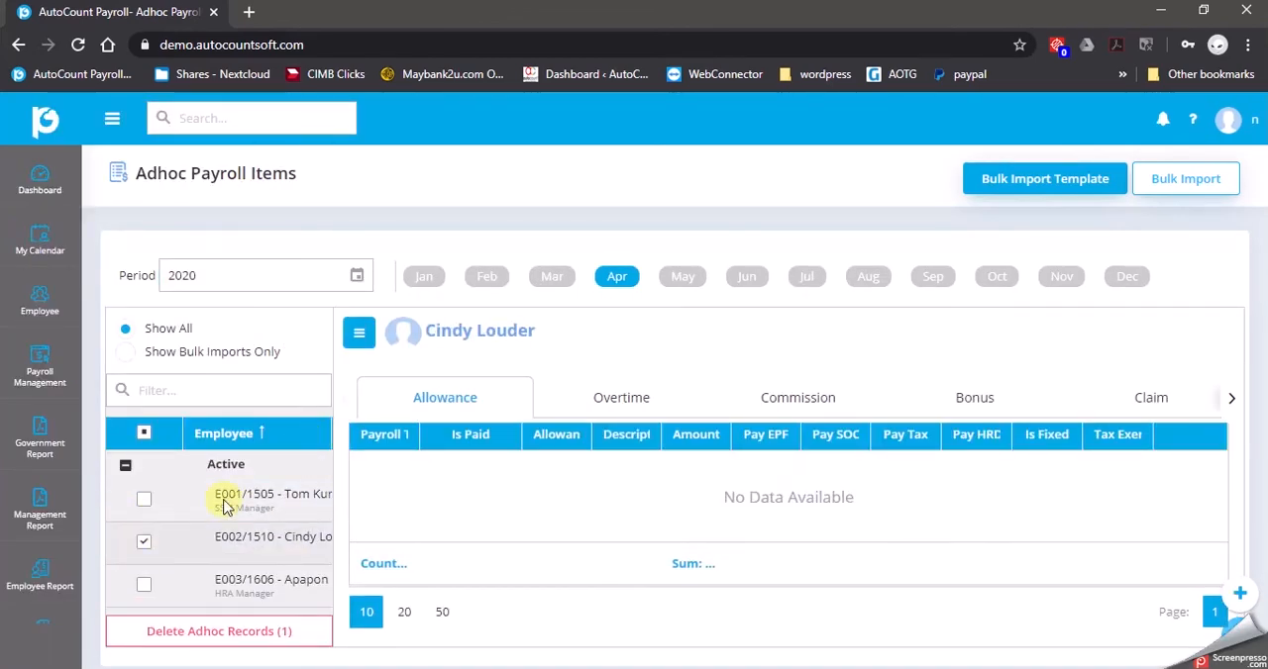
left_click(613, 284)
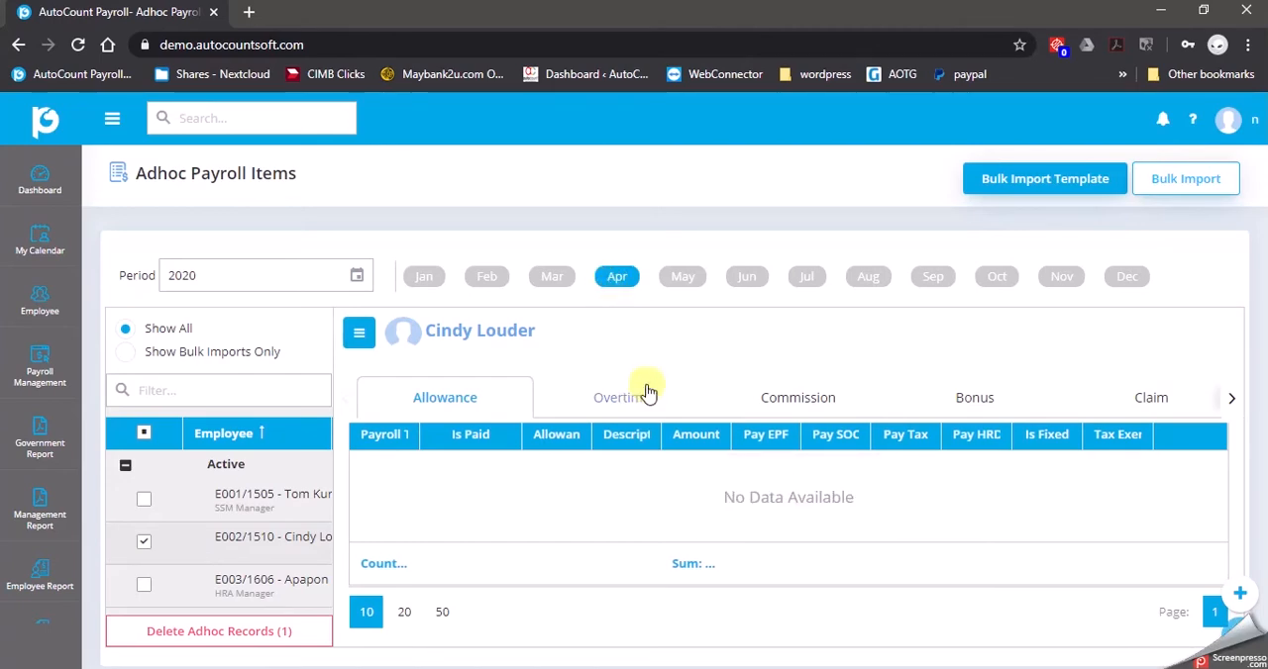
Start a new claim row for the selected employee with payroll type Claim and an amount of 65
left_click(1146, 404)
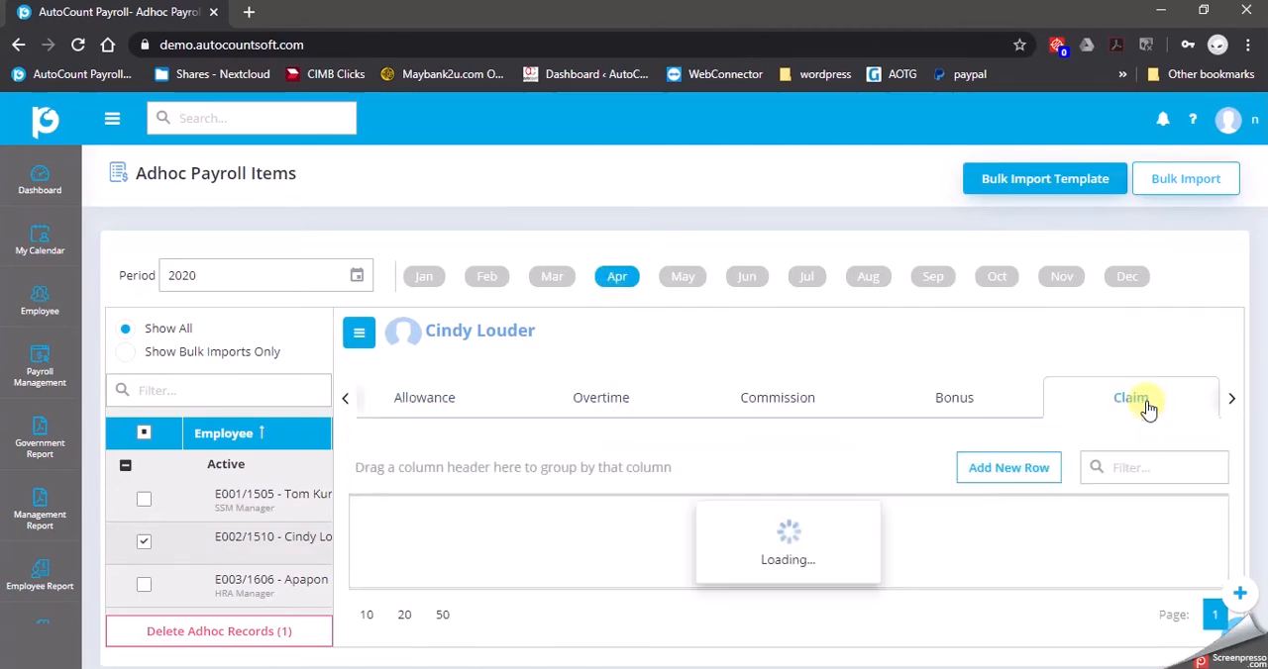
left_click(1008, 469)
type("Claim")
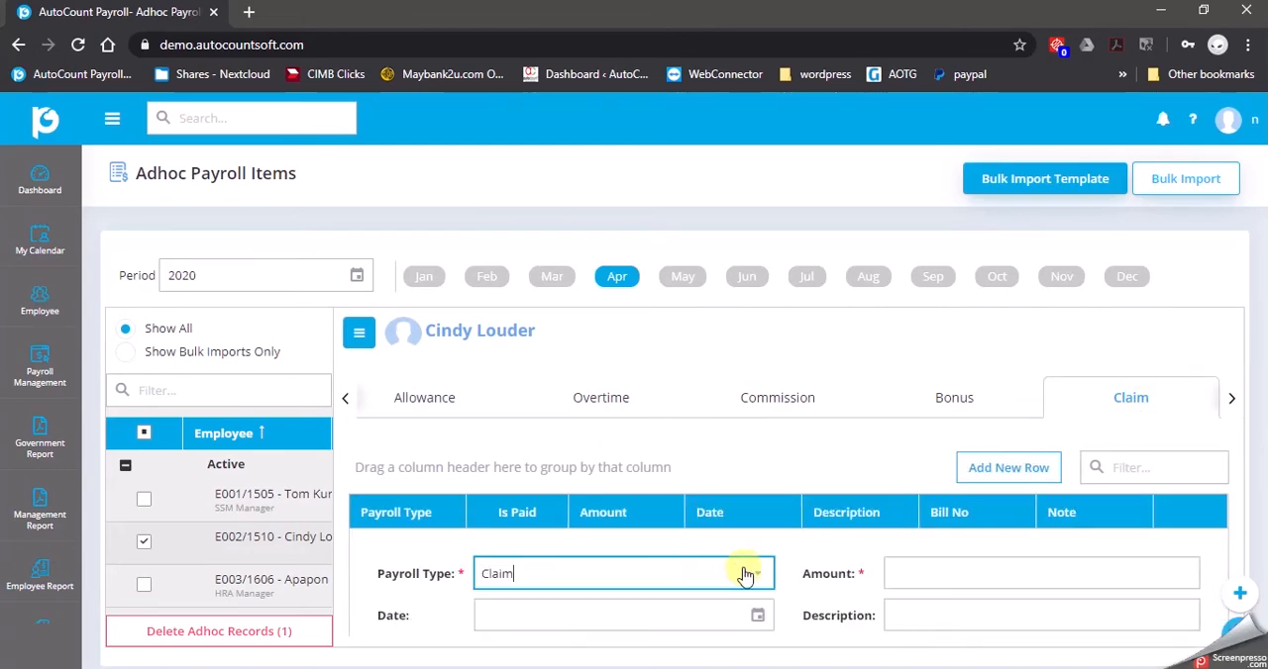
left_click(768, 584)
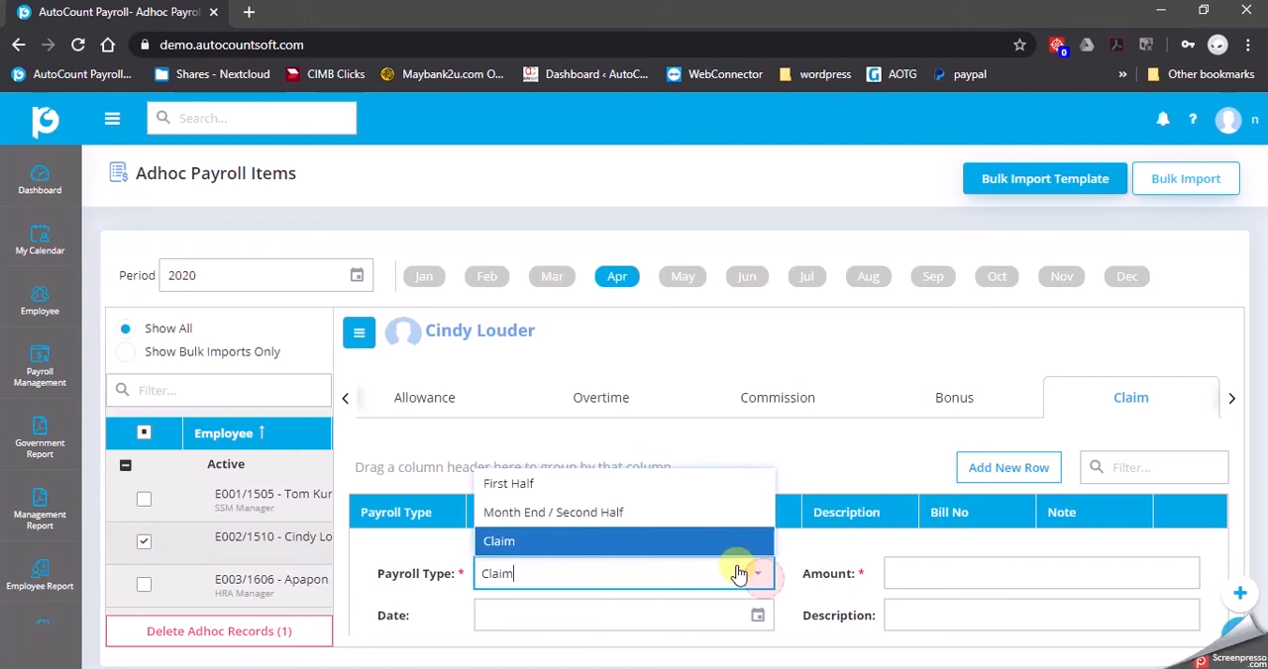
left_click(610, 543)
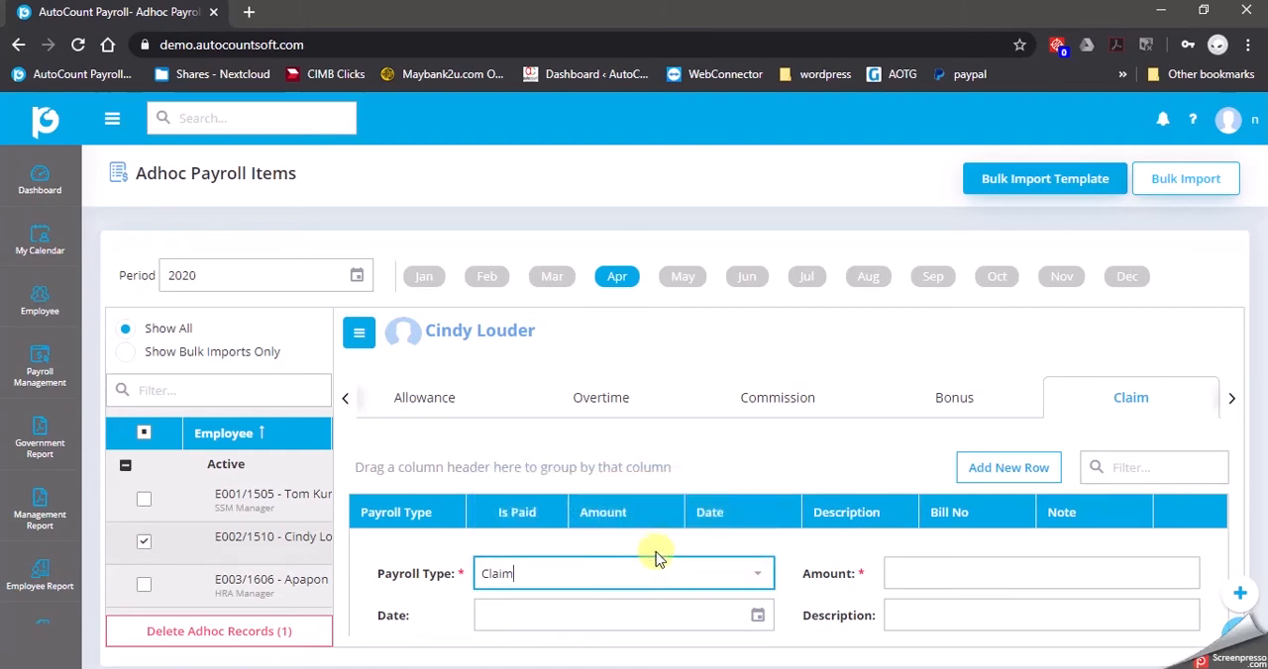
left_click(925, 575)
type("65")
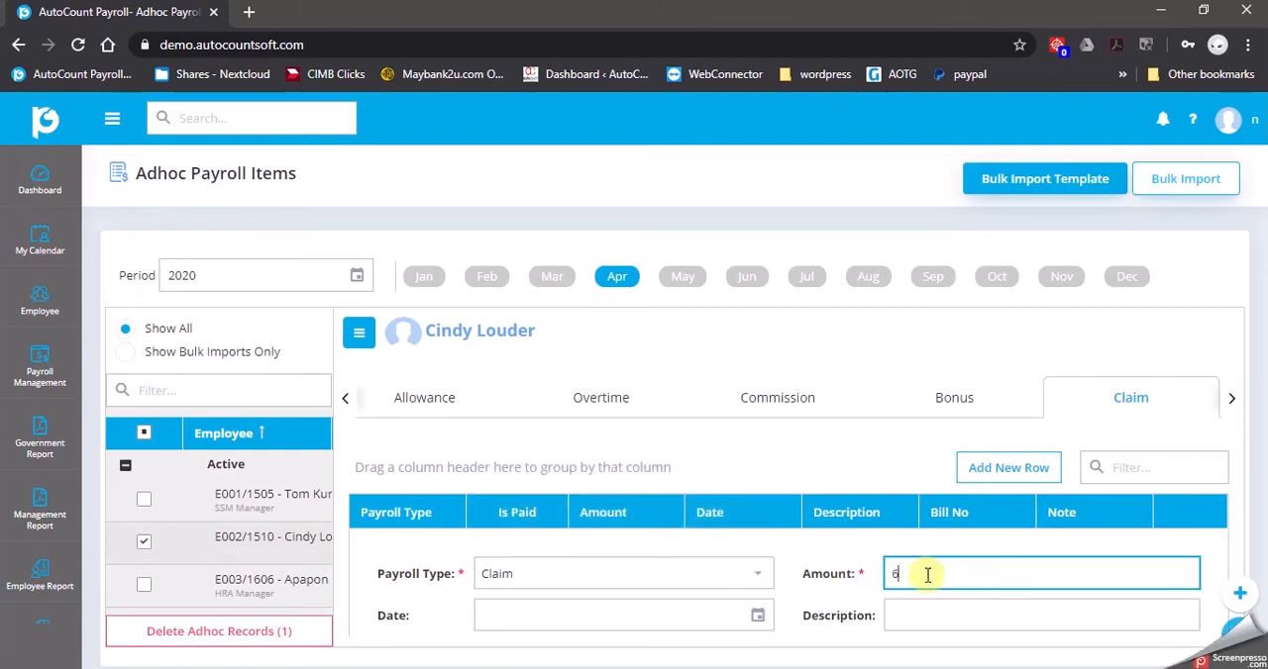
Set the claim's date to 05/04/2020 and its description to MEDICAL FEE
left_click(756, 617)
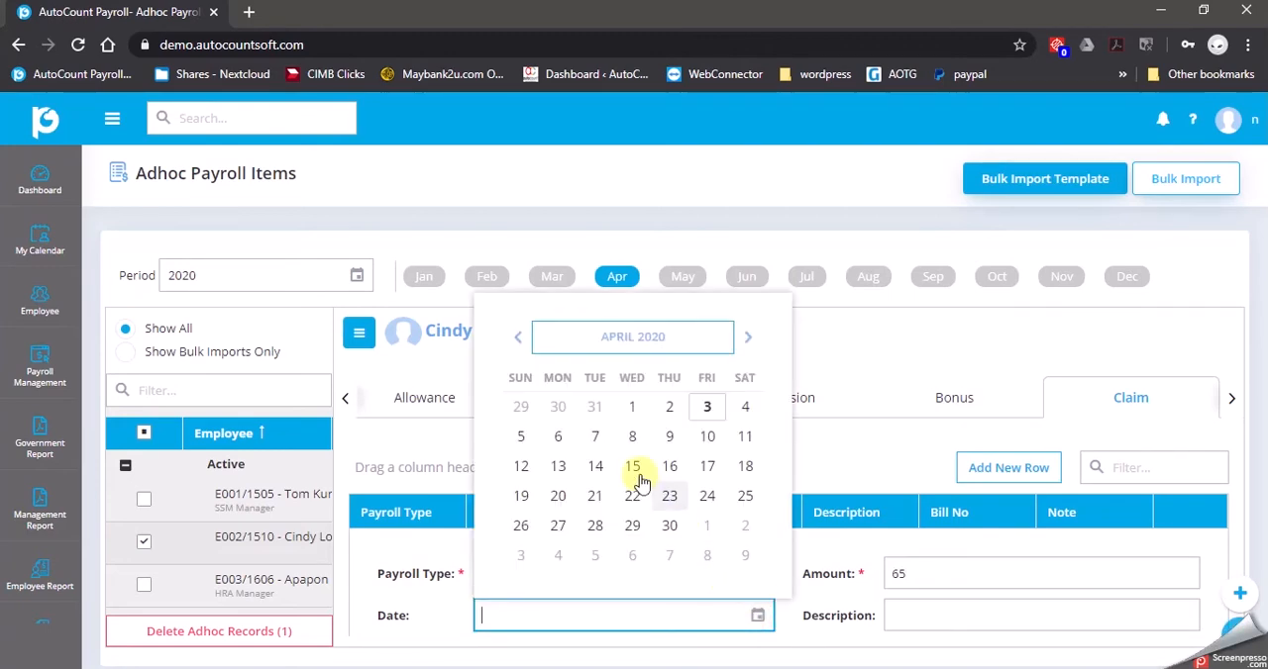
left_click(523, 438)
left_click(818, 622)
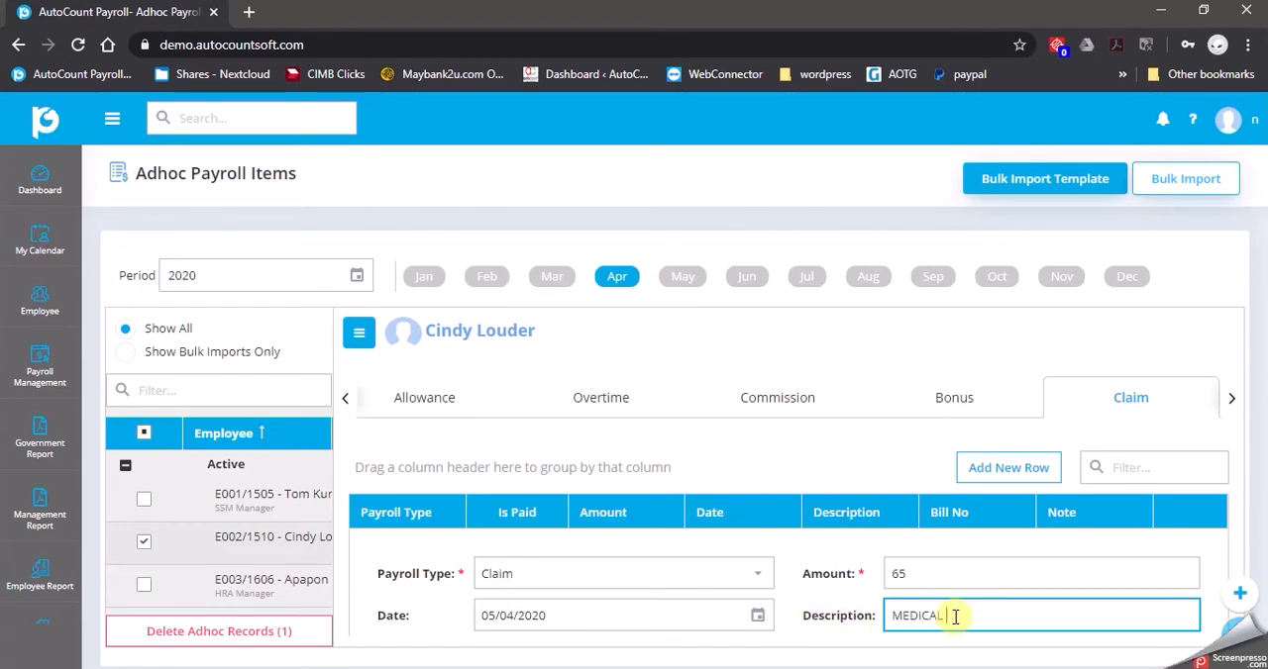
type("MEDICAL FEE")
scroll(885, 636, "down", 1)
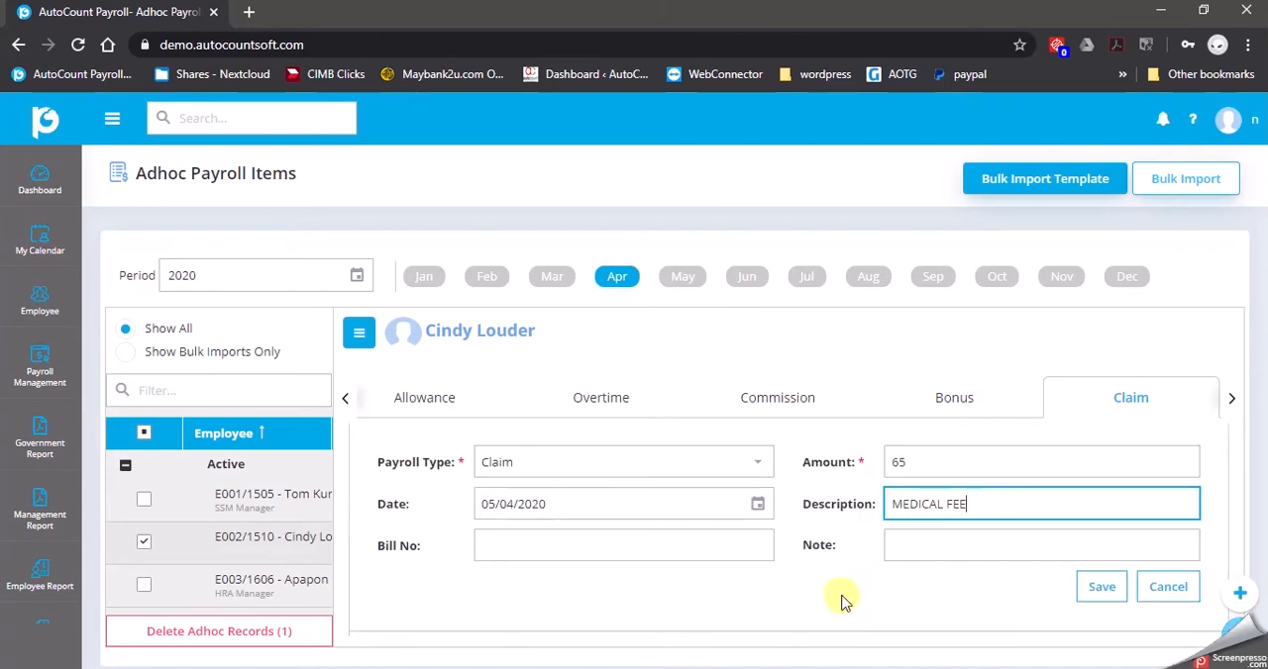
Add bill number 123456 and a note beginning POLIKLINIK EX to the medical fee claim, and save it
left_click(936, 550)
left_click(538, 544)
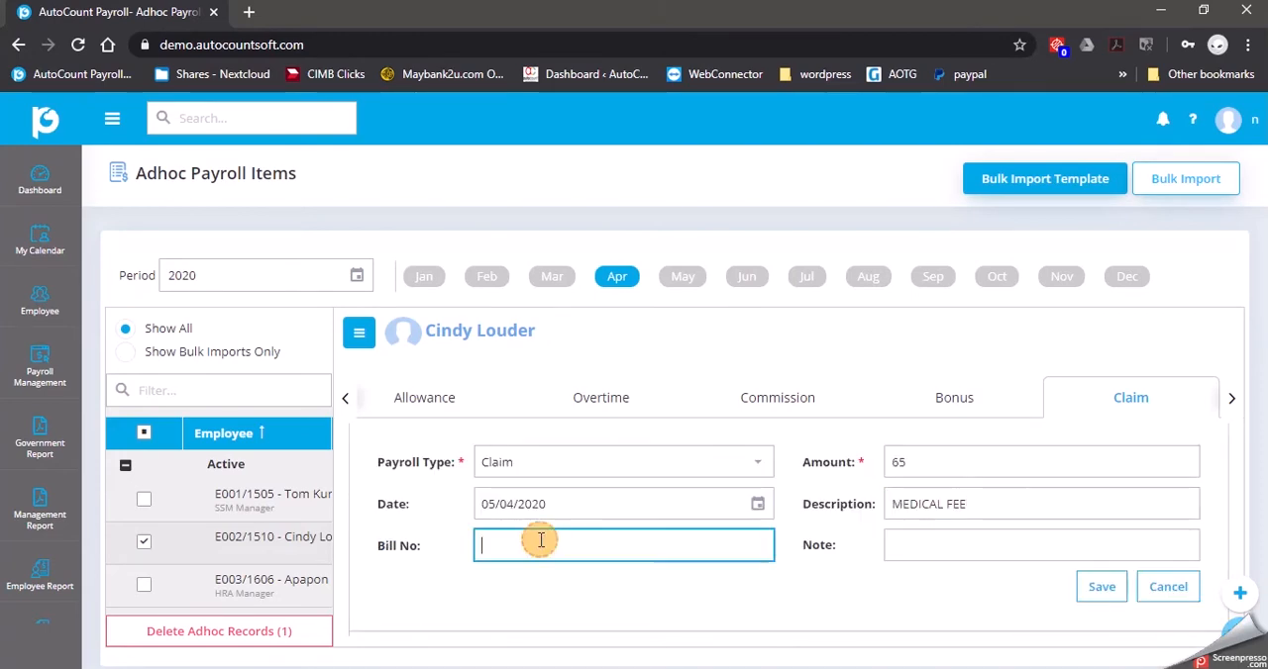
type("123456")
left_click(898, 545)
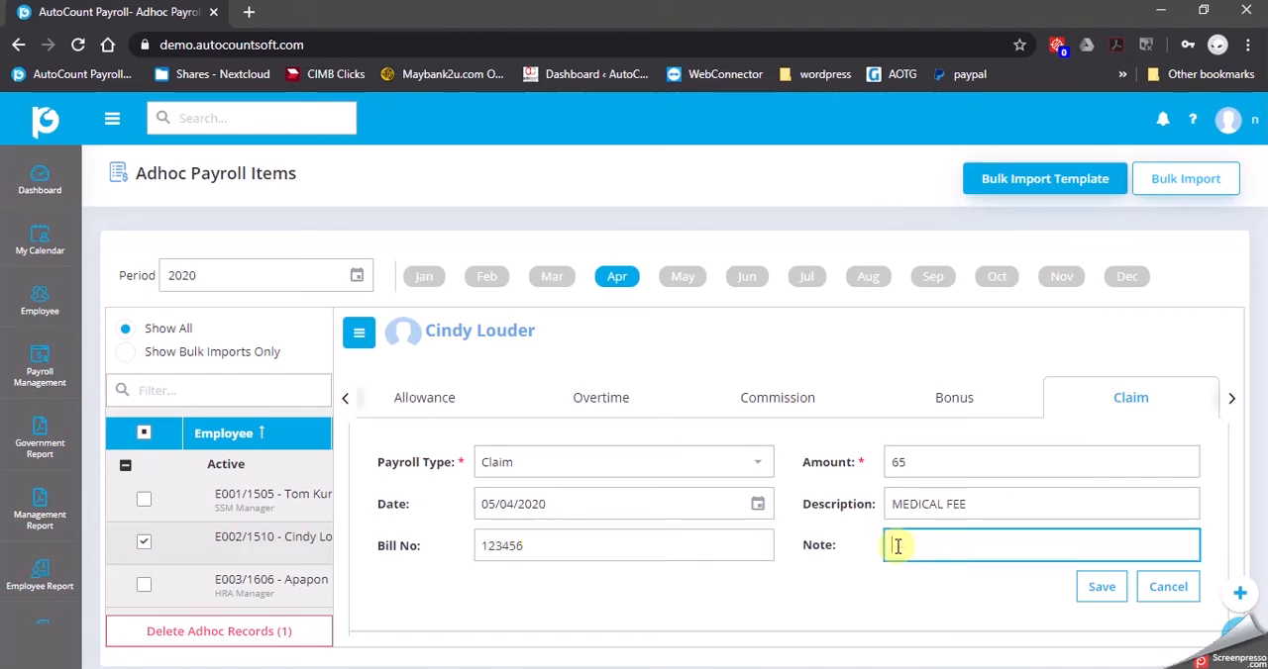
type("POLIKLINIK EXPRESS")
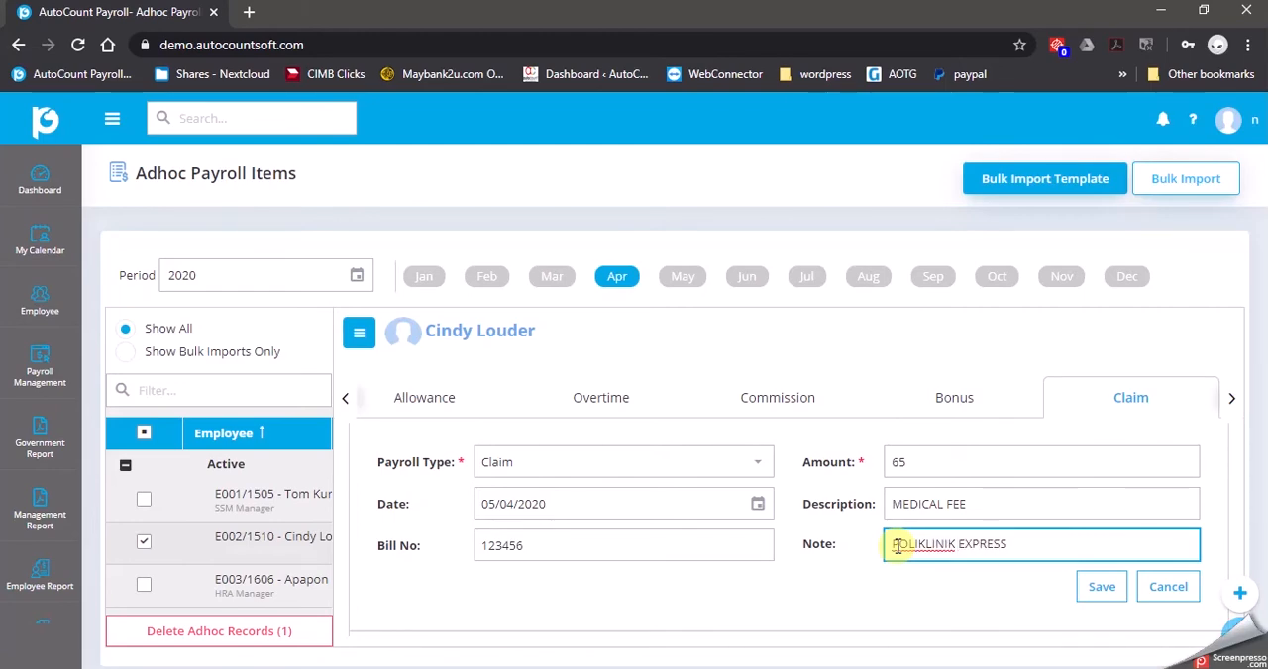
left_click(1097, 590)
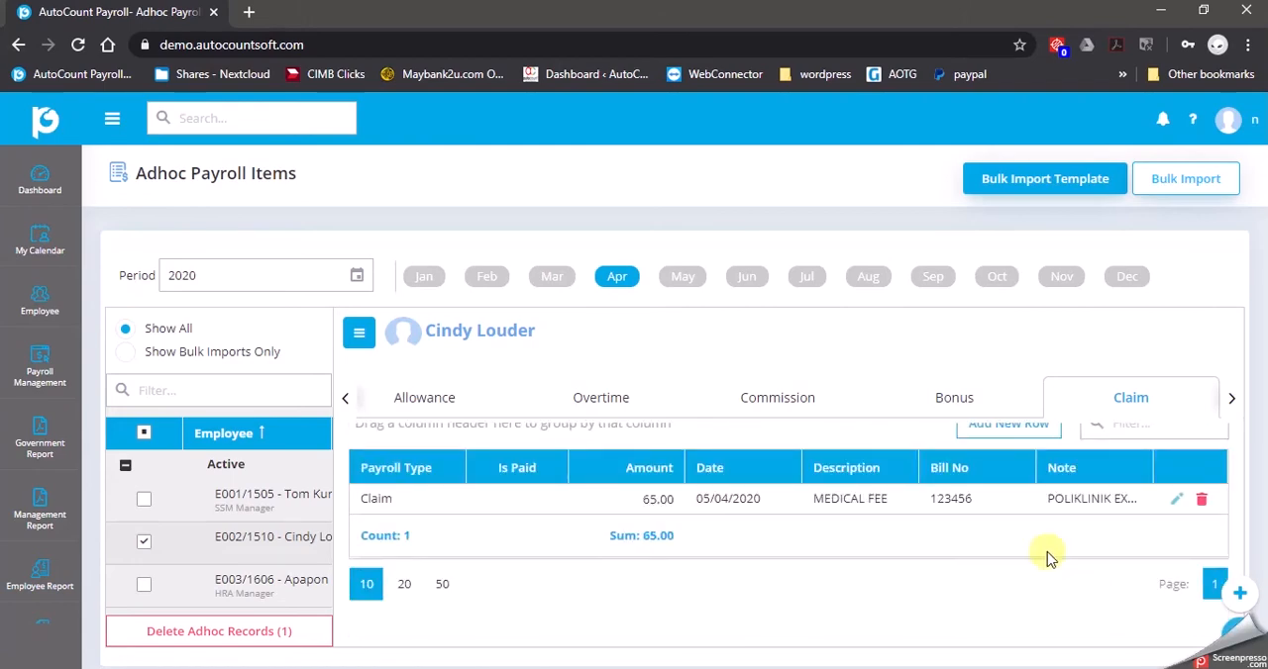
Start a second claim row for the same employee with an amount of 150 and the date 15/04/2020
scroll(1004, 485, "up", 1)
left_click(1023, 476)
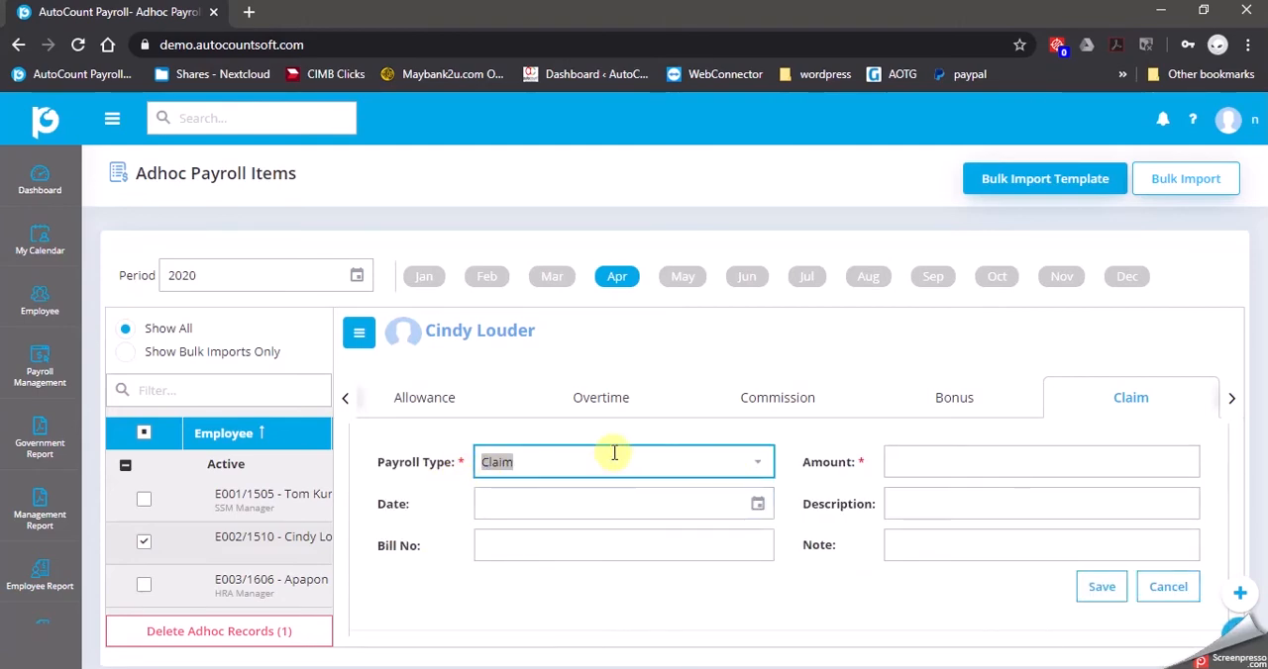
left_click(1001, 455)
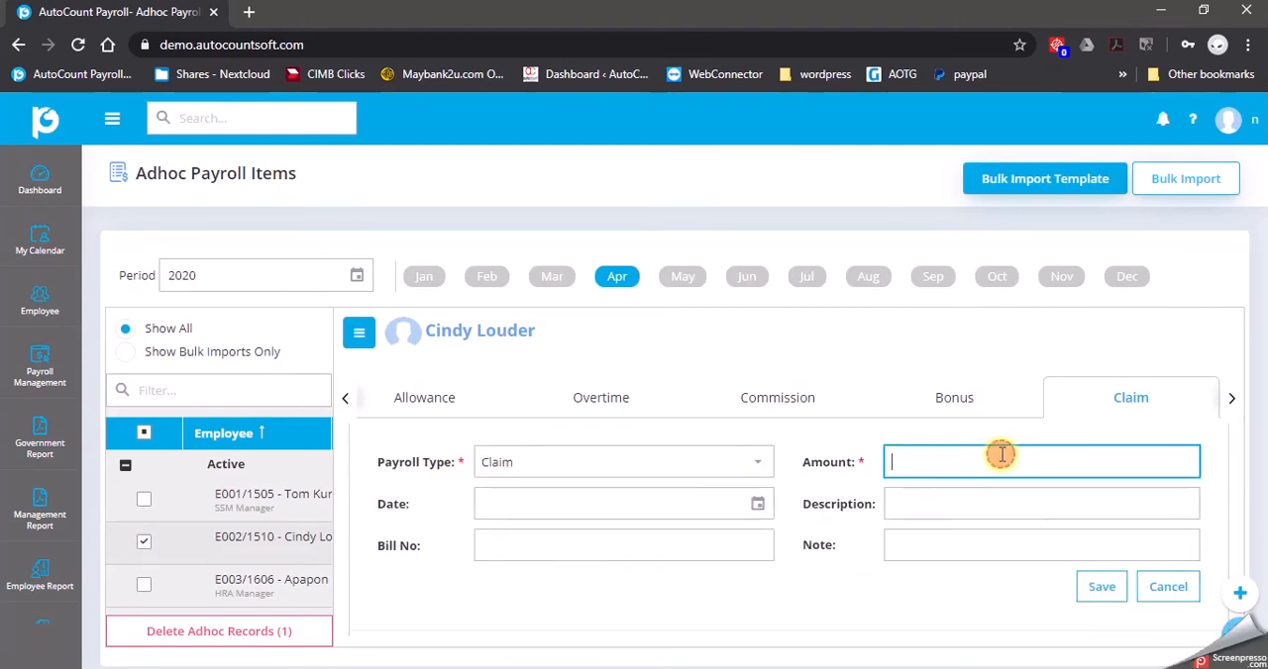
type("150")
left_click(757, 503)
left_click(630, 431)
Describe the claim as MEETING CLIENT IN MELAKA with bill number OR5566 and note HOTEL AKALEM, and save it
left_click(906, 501)
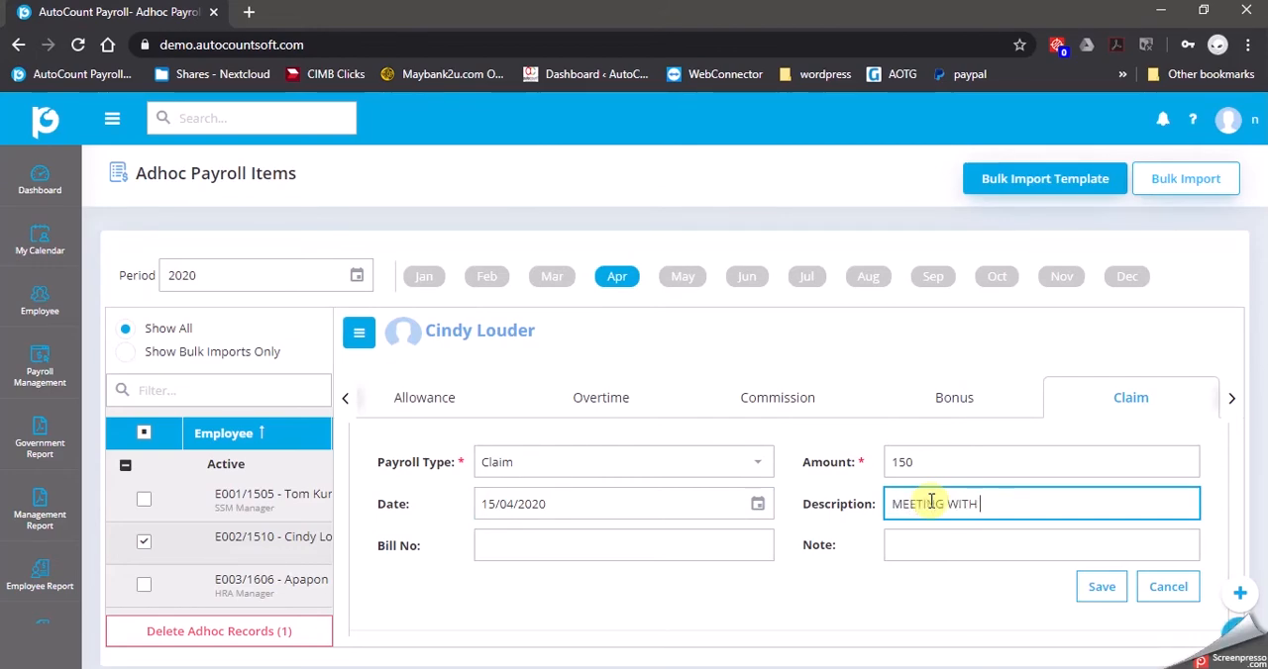
type("MEETING W")
key("BackSpace")
type("CLIENT IN MELAKA")
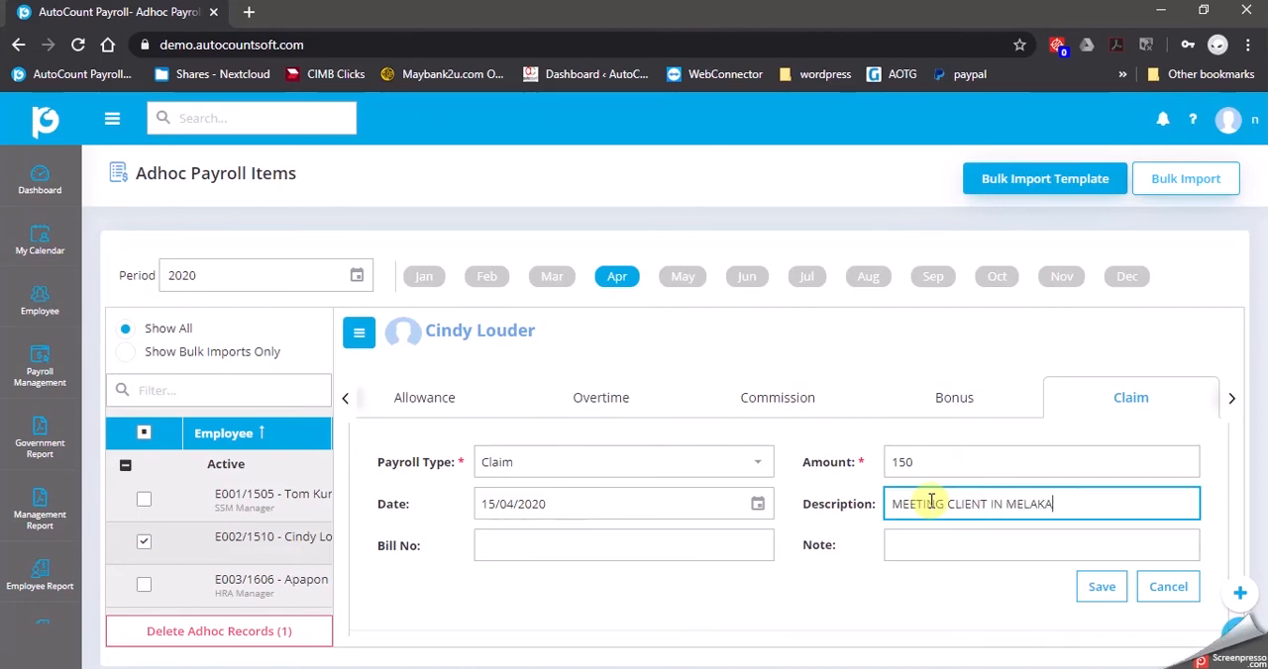
left_click(732, 544)
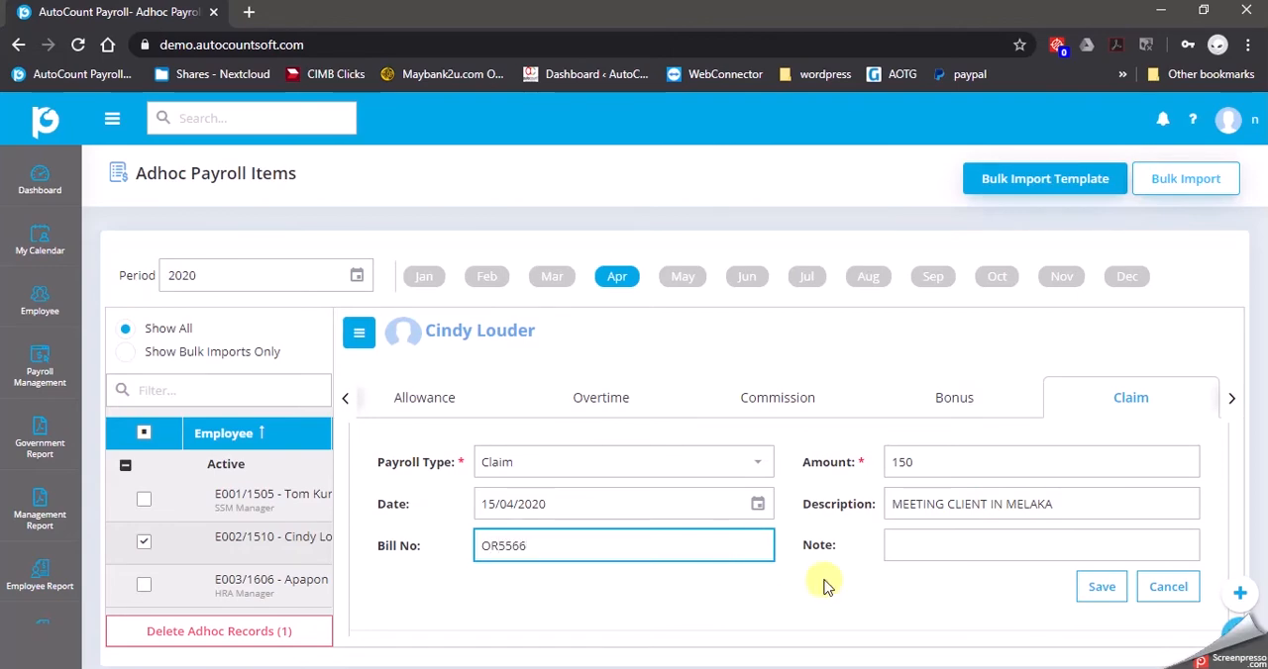
left_click(928, 541)
type("HOTEL AKALEM")
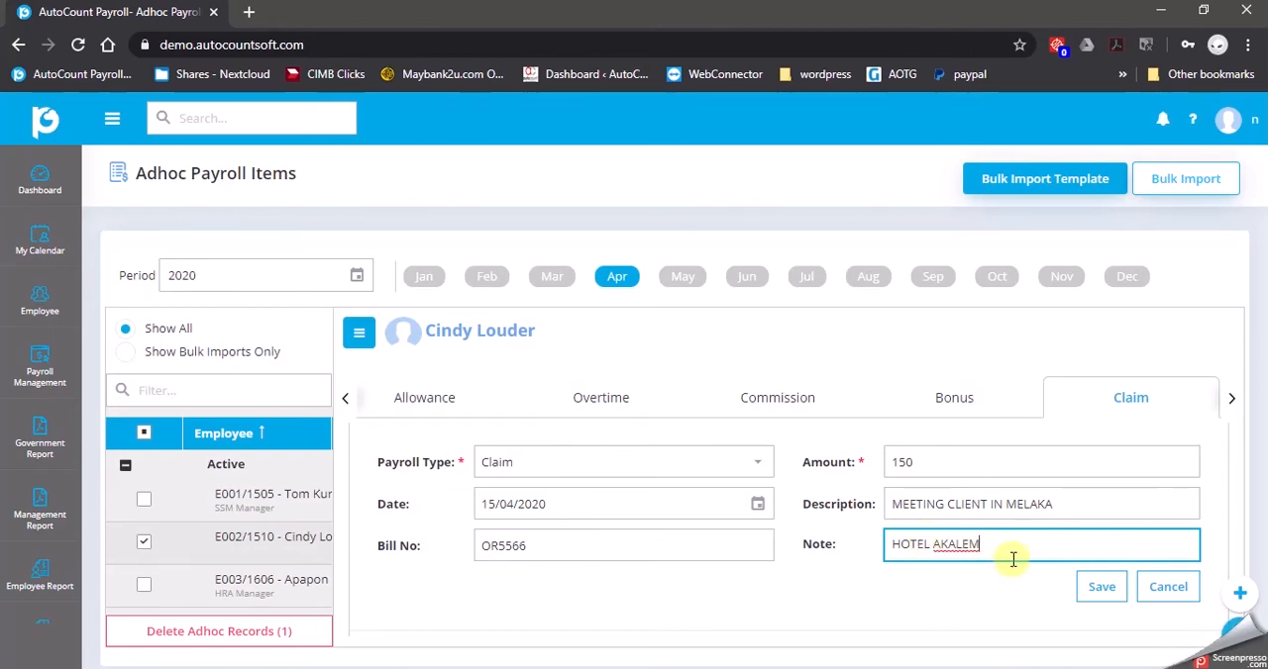
left_click(1101, 588)
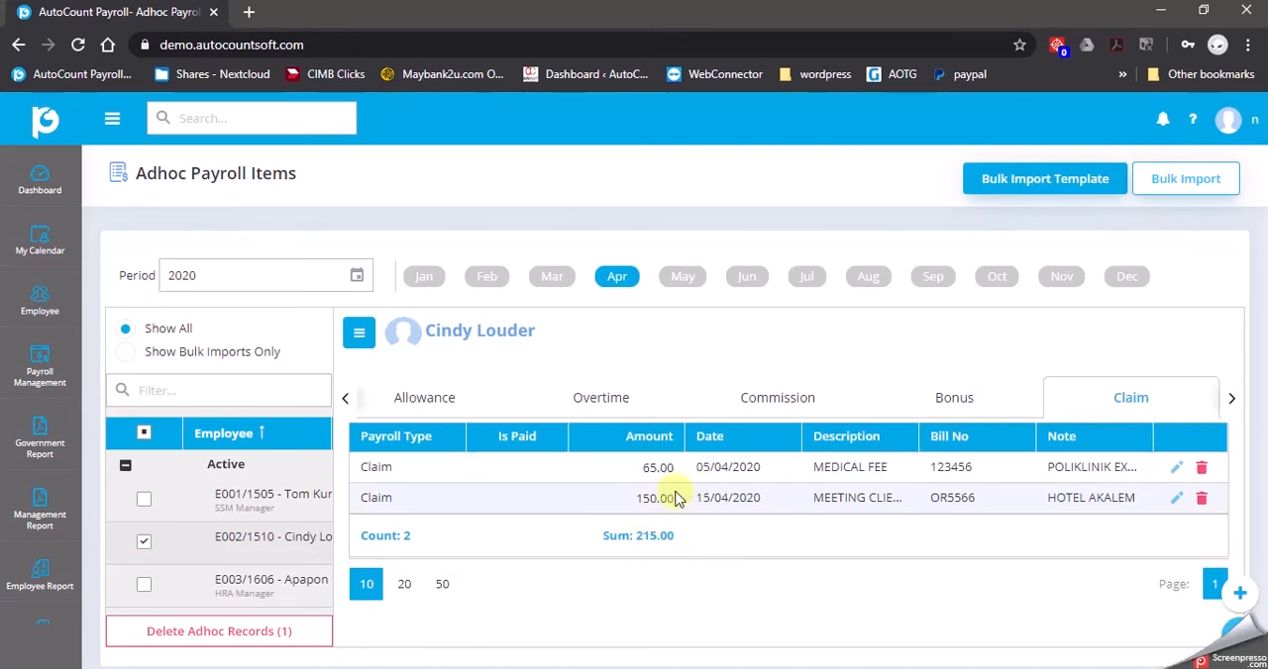
Start a new payroll process with payroll type Claim for the April 2020 period
left_click(109, 121)
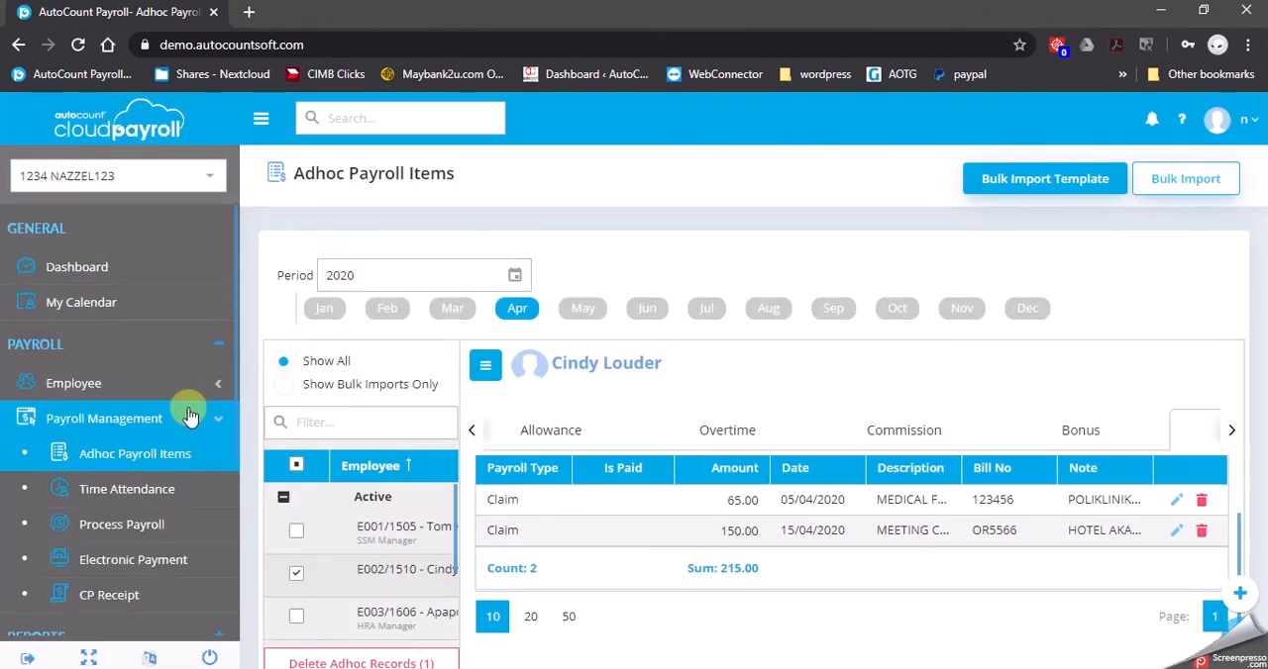
left_click(150, 525)
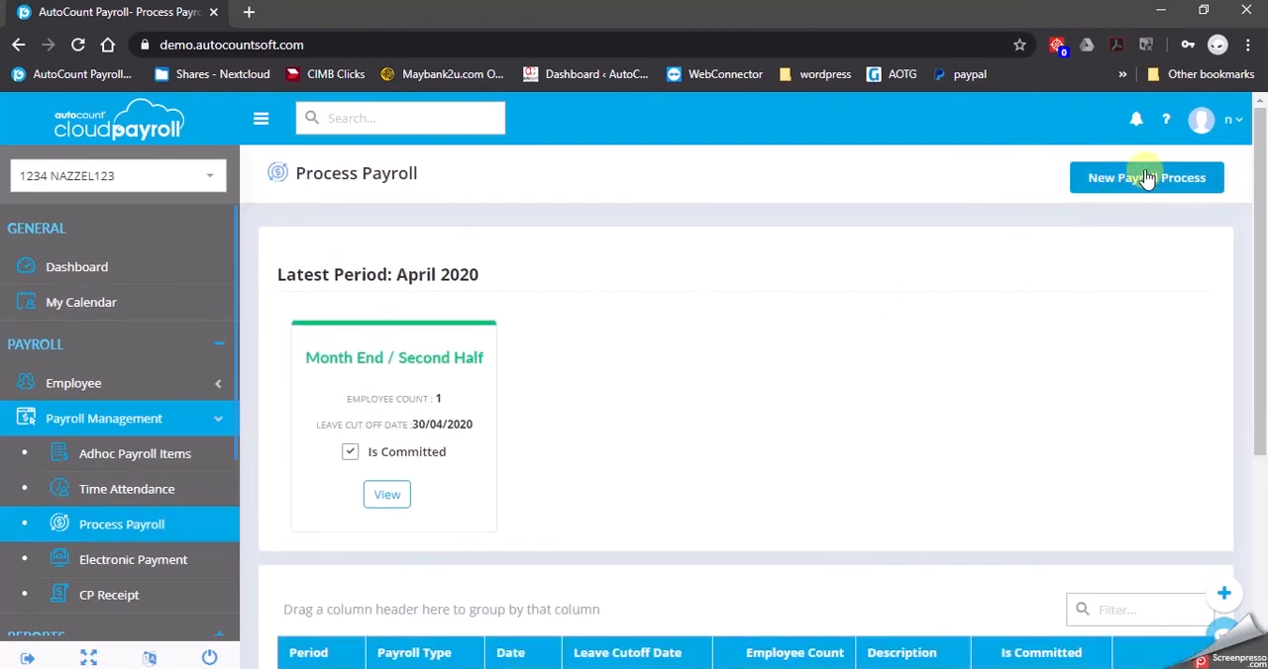
left_click(1146, 178)
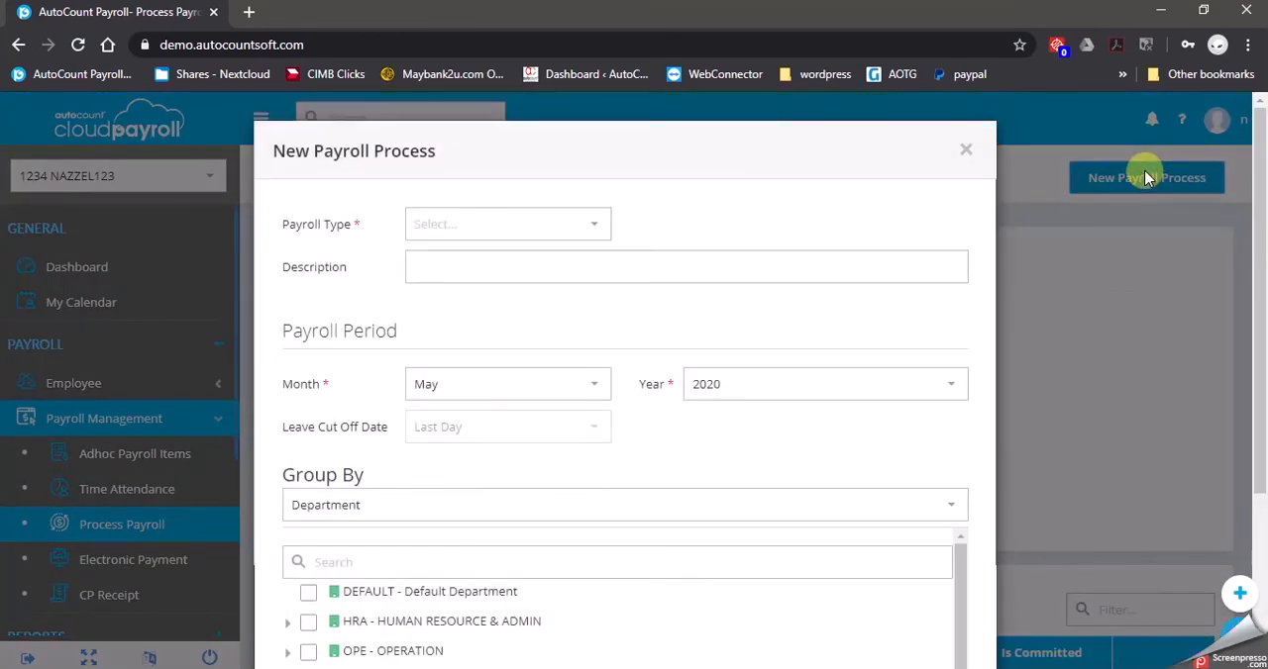
left_click(338, 231)
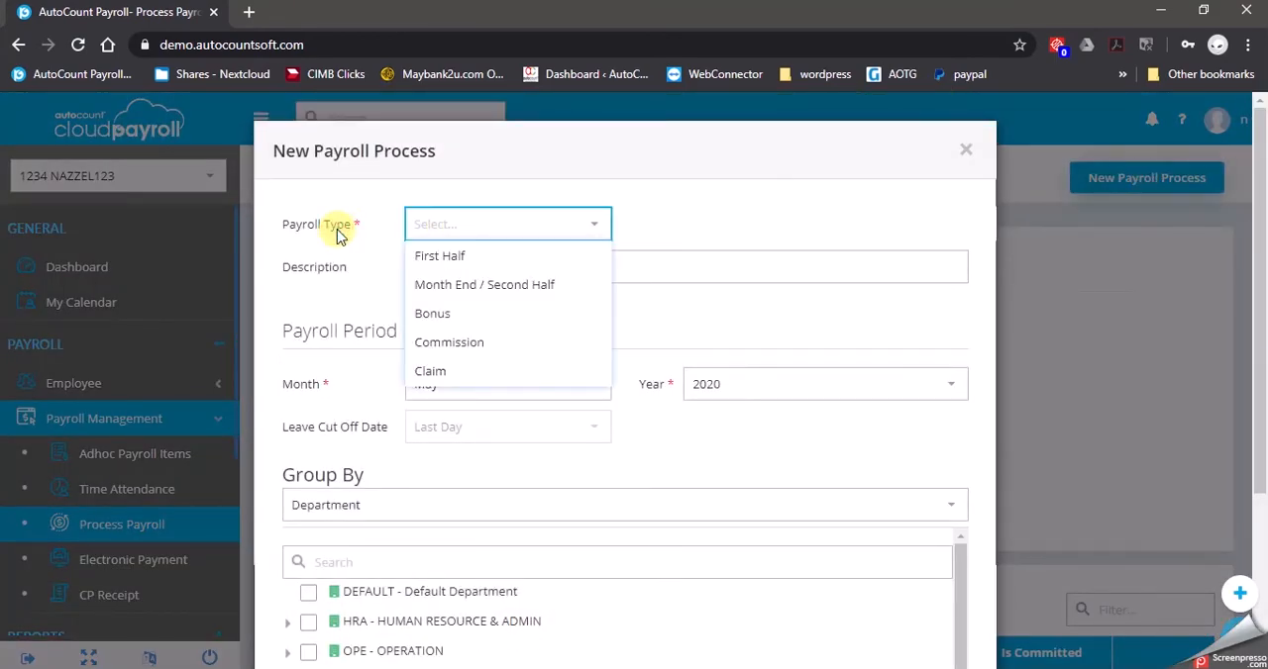
left_click(448, 371)
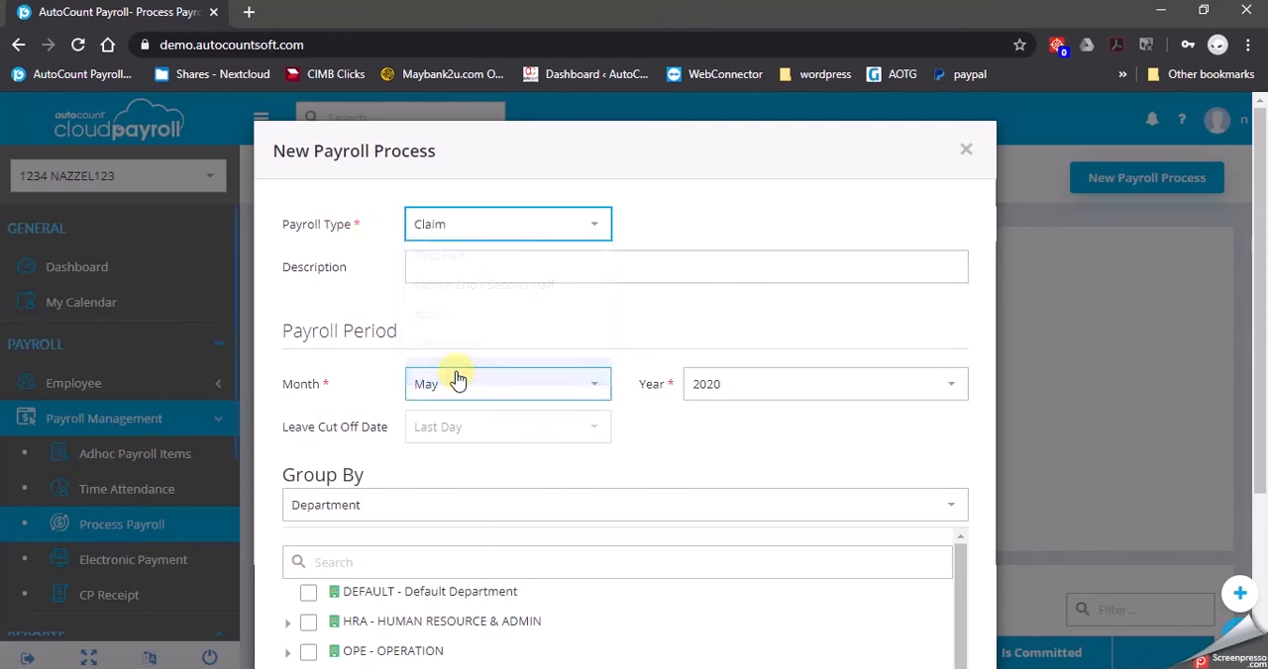
left_click(584, 384)
left_click(474, 195)
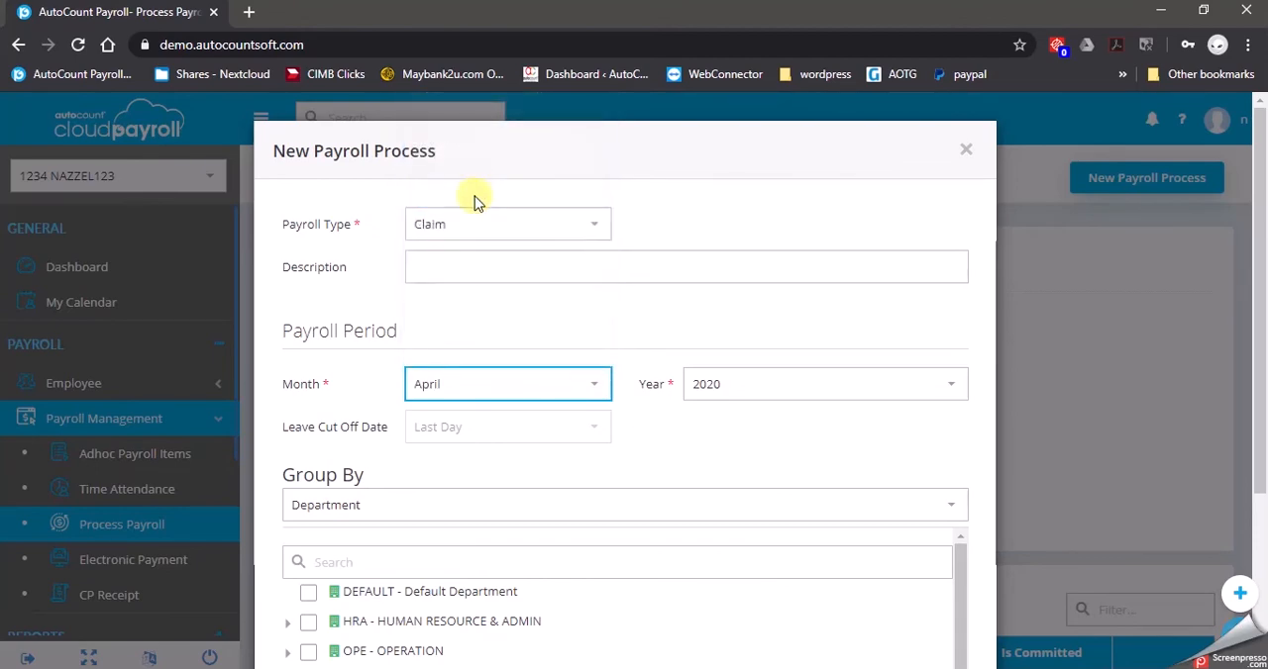
Find the Purchasing department employee by name, include only that employee, and process the claim payroll
scroll(311, 406, "down", 2)
scroll(311, 406, "down", 1)
left_click(371, 372)
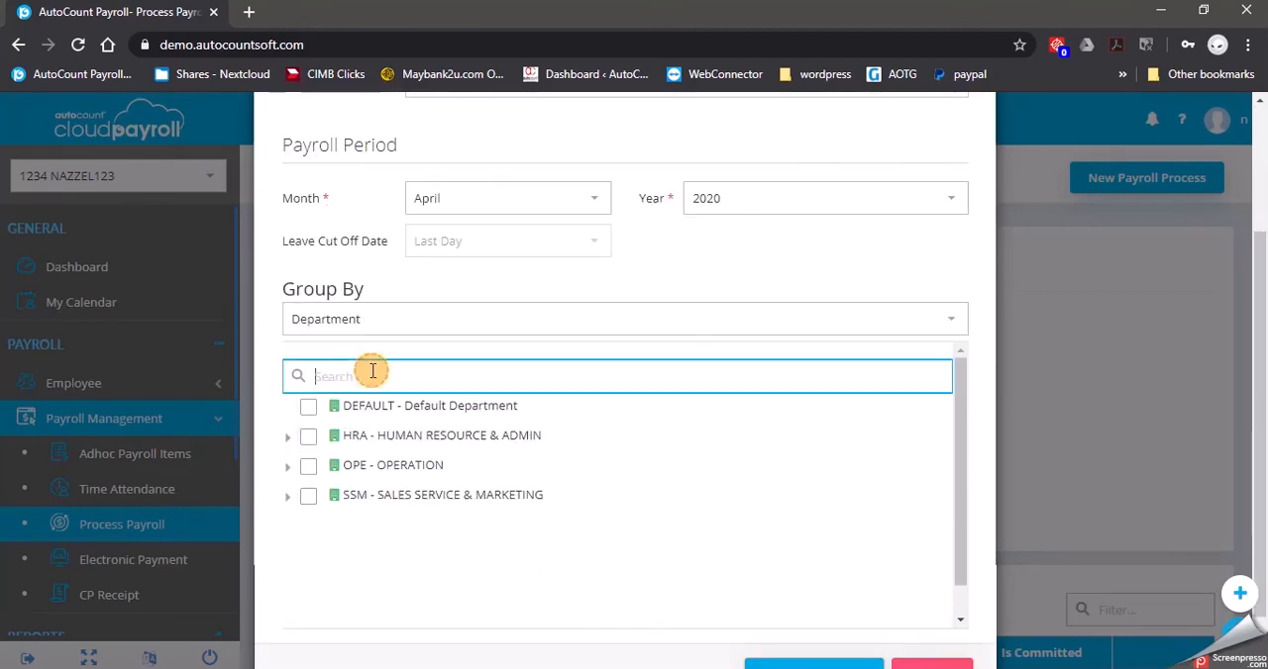
type("CINDY")
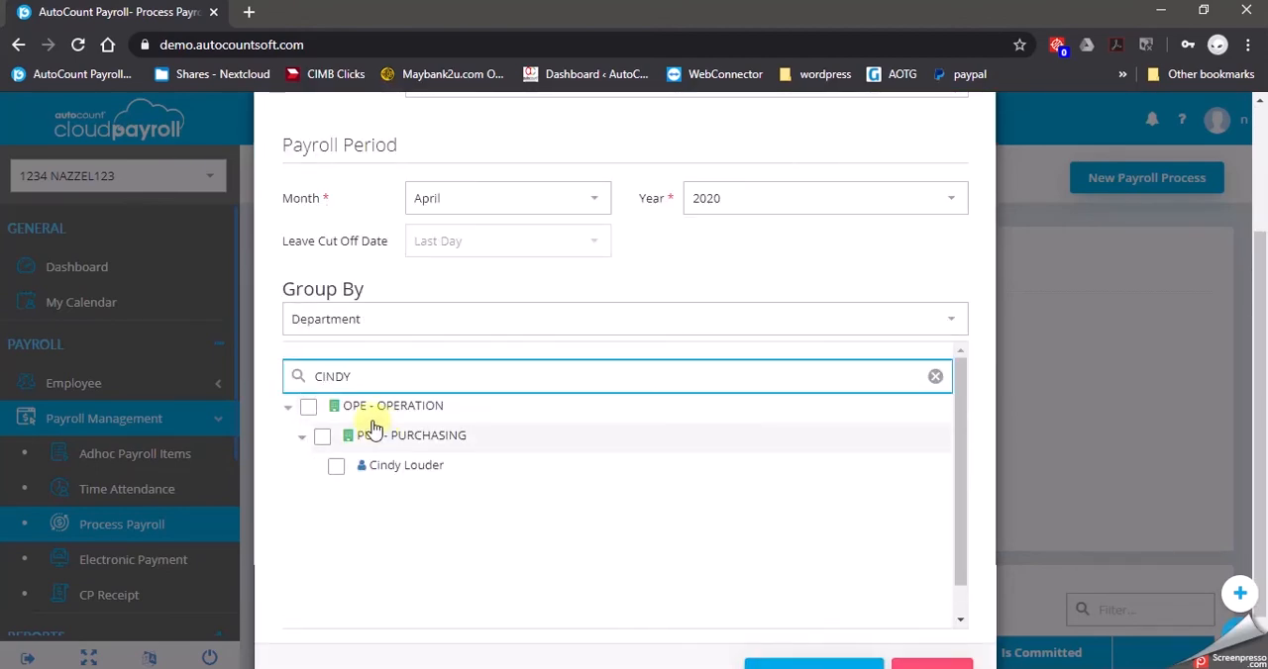
left_click(335, 465)
scroll(877, 579, "down", 1)
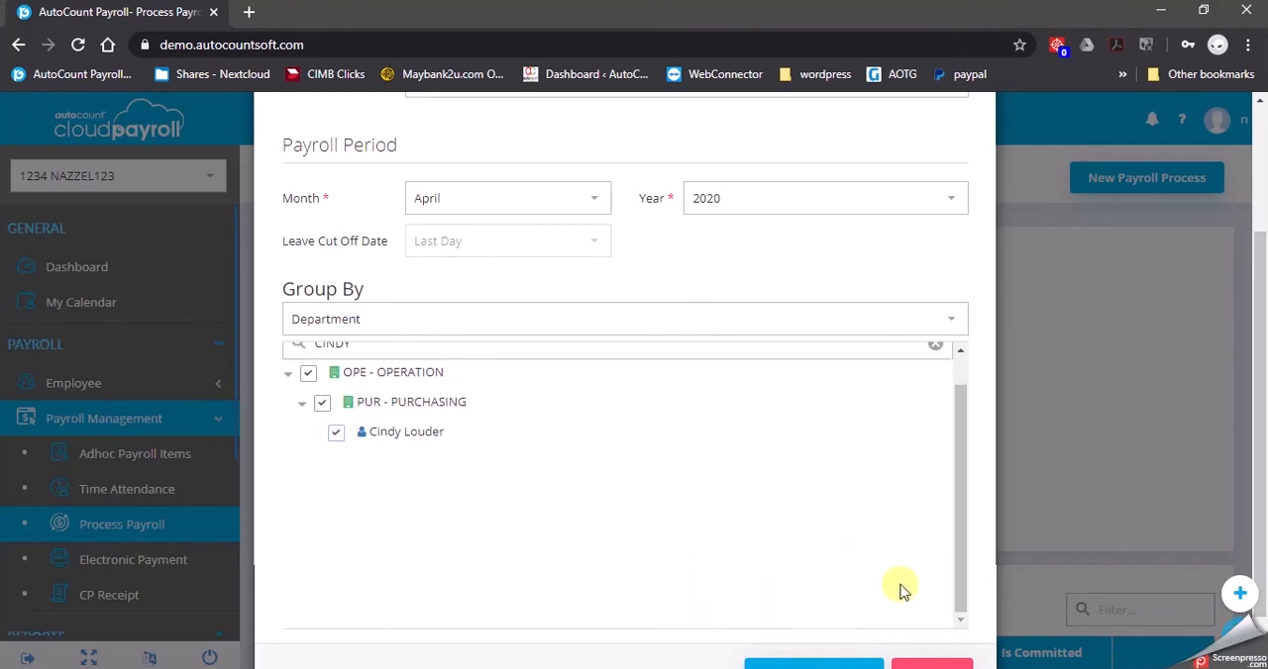
scroll(911, 606, "down", 1)
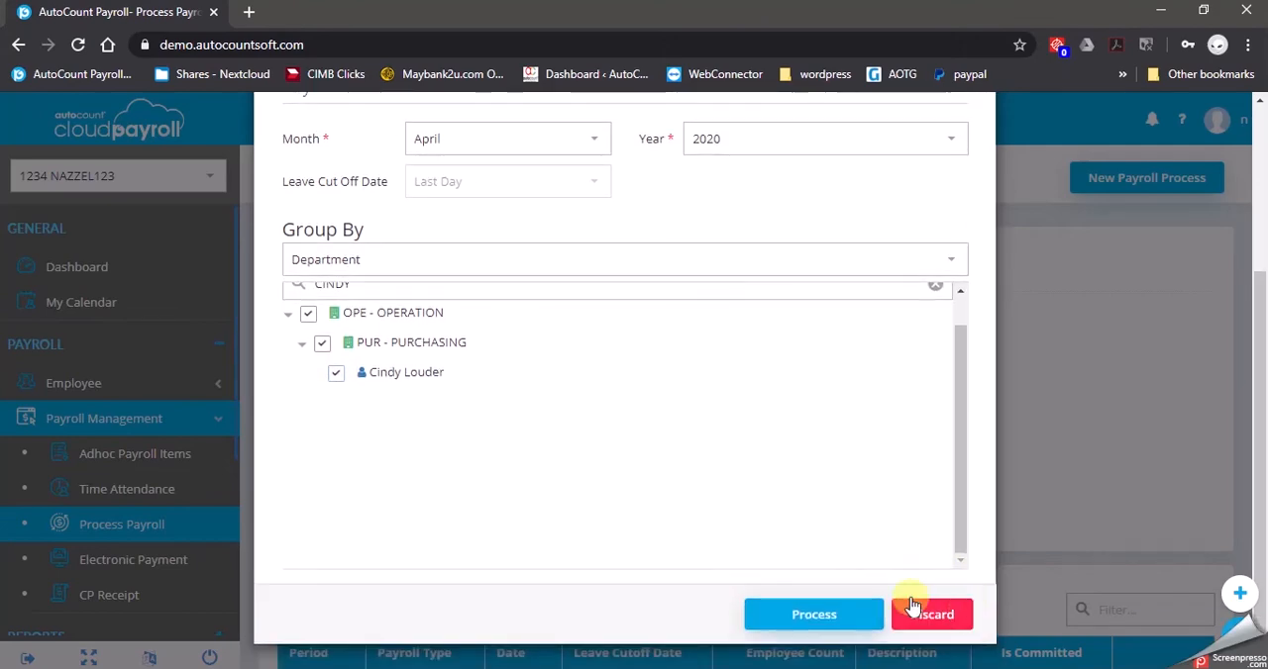
left_click(810, 610)
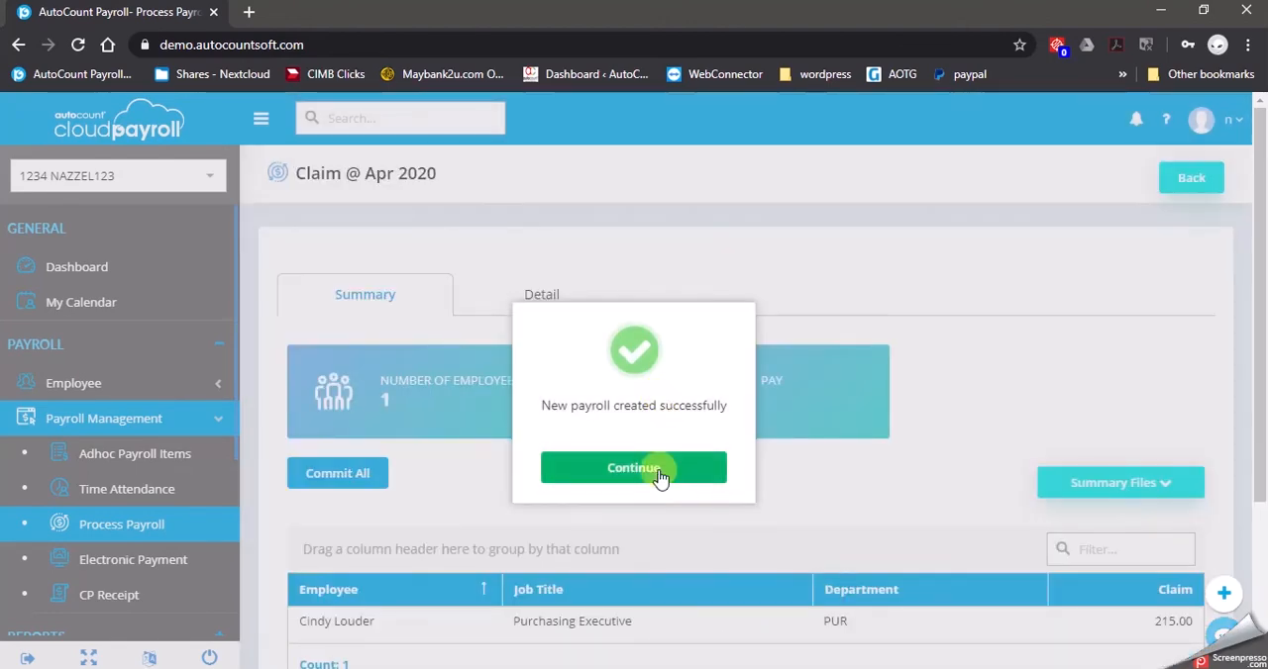
left_click(660, 474)
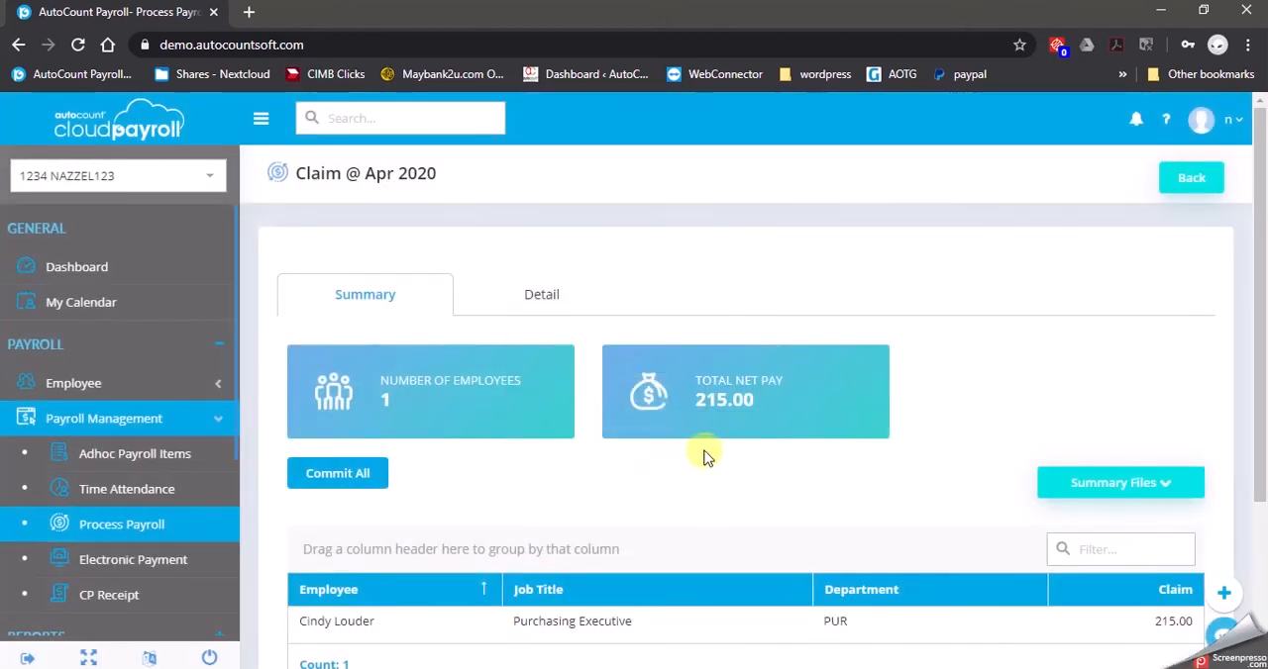
Review the April 2020 claim payroll's summary and the employee's earning detail
scroll(684, 476, "down", 1)
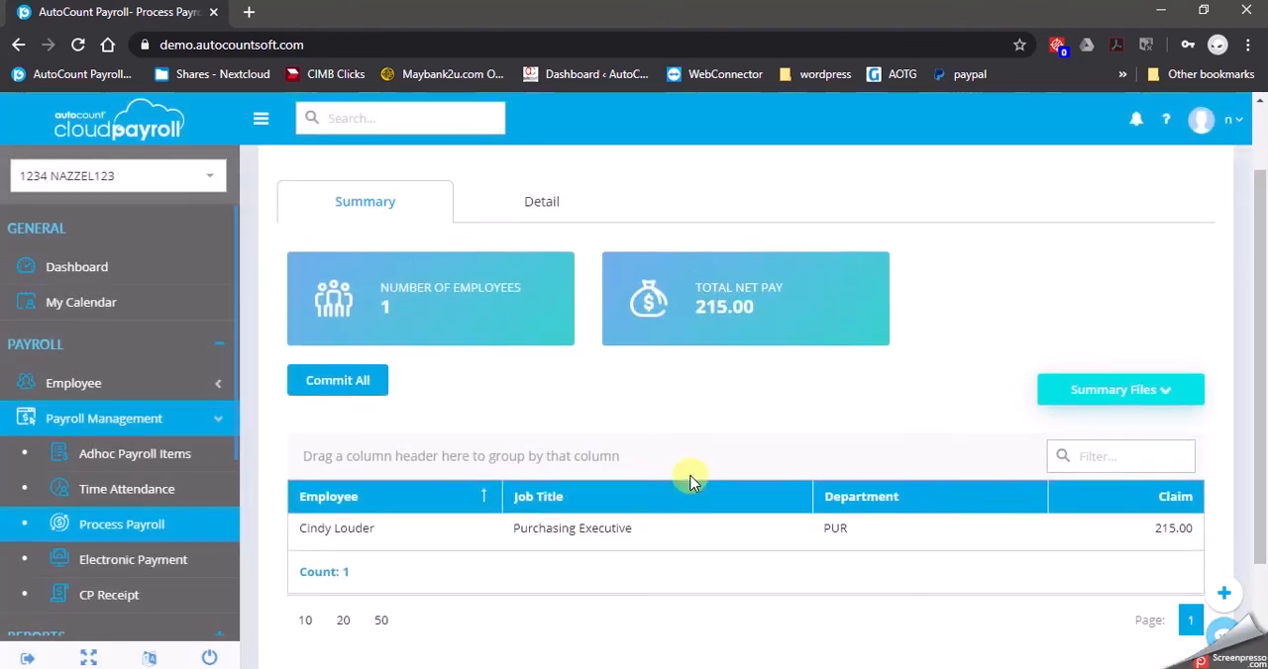
scroll(718, 482, "up", 1)
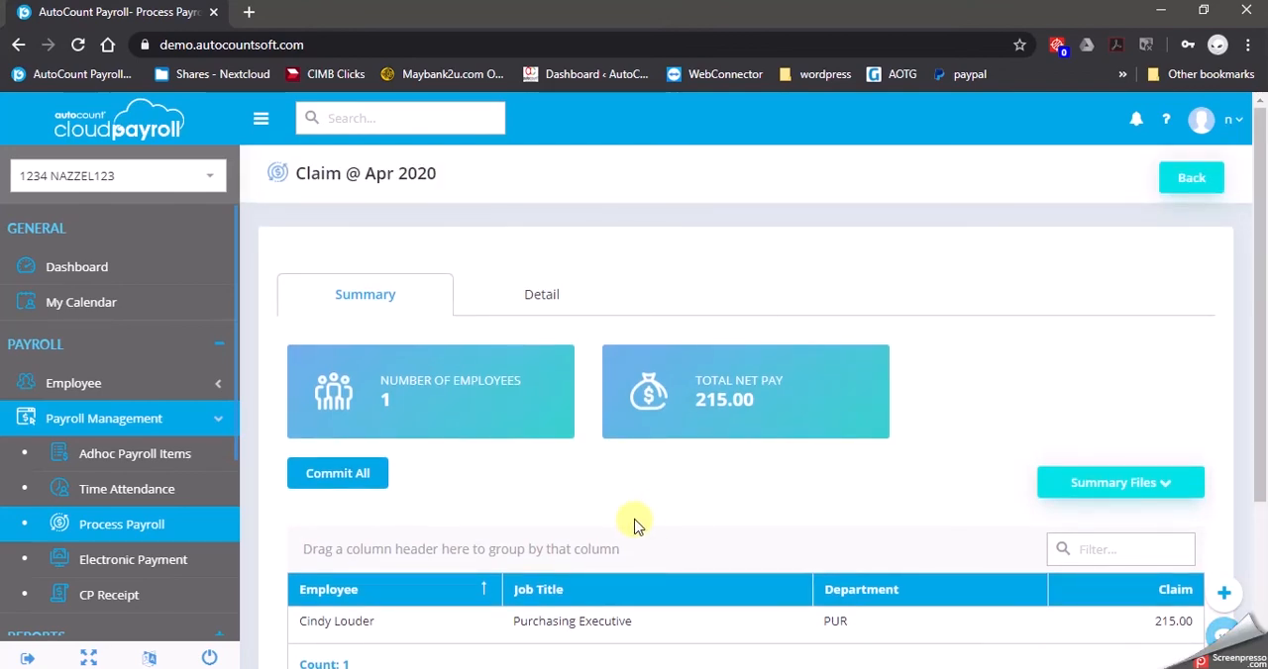
scroll(566, 466, "down", 2)
scroll(565, 467, "up", 2)
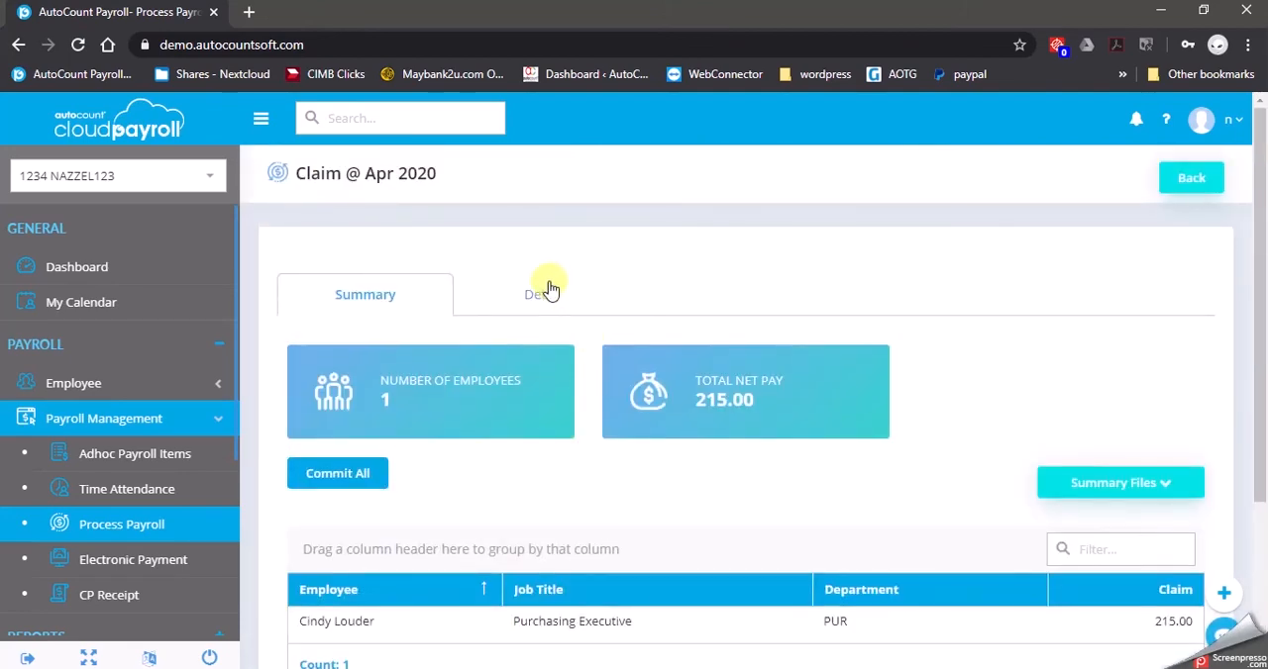
left_click(550, 294)
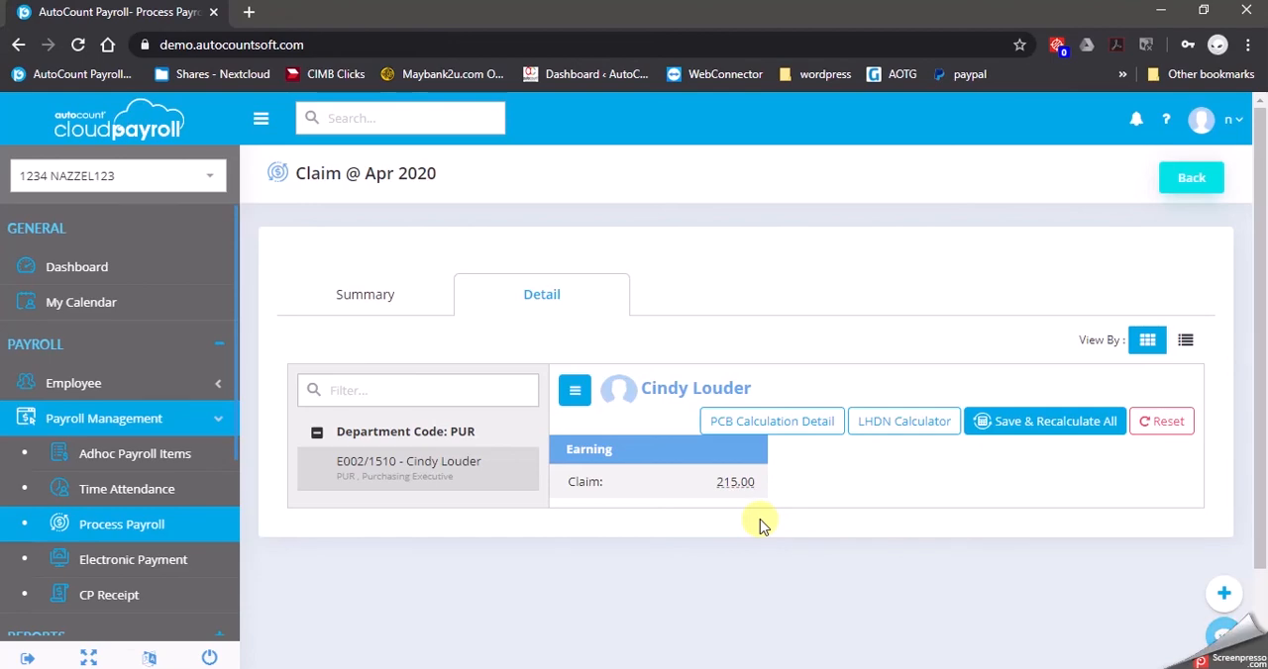
Return to the payroll process overview and delete the uncommitted April 2020 Claim process
left_click(1188, 182)
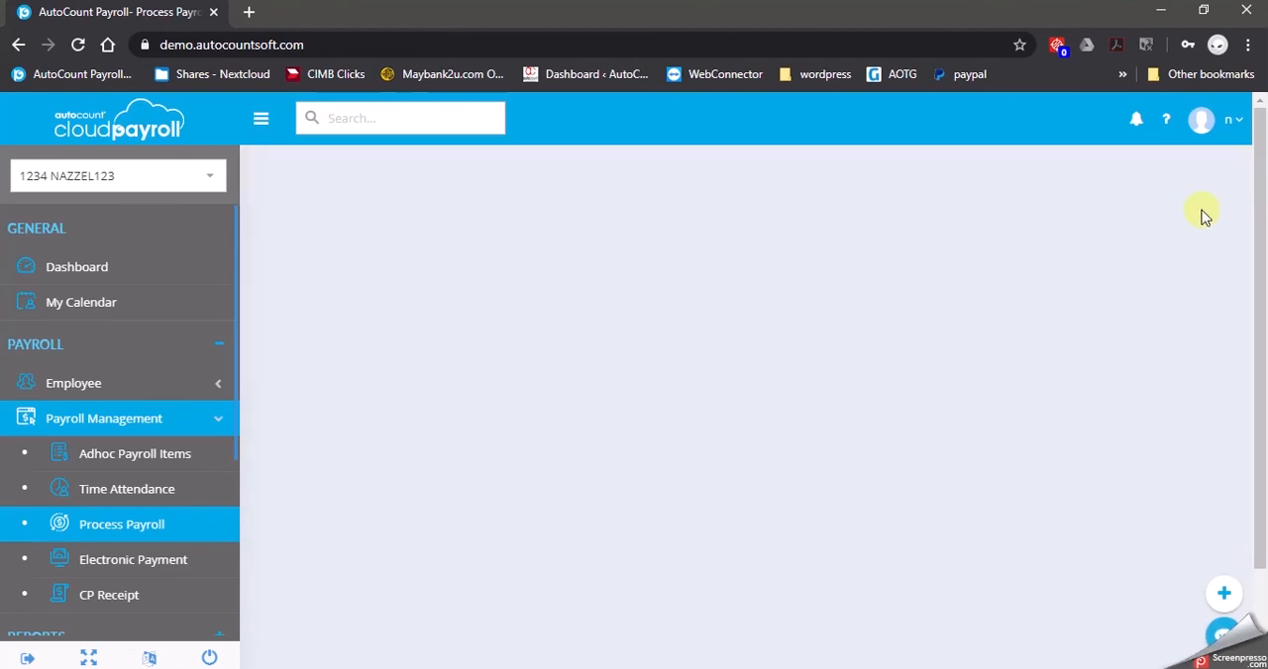
left_click(1202, 169)
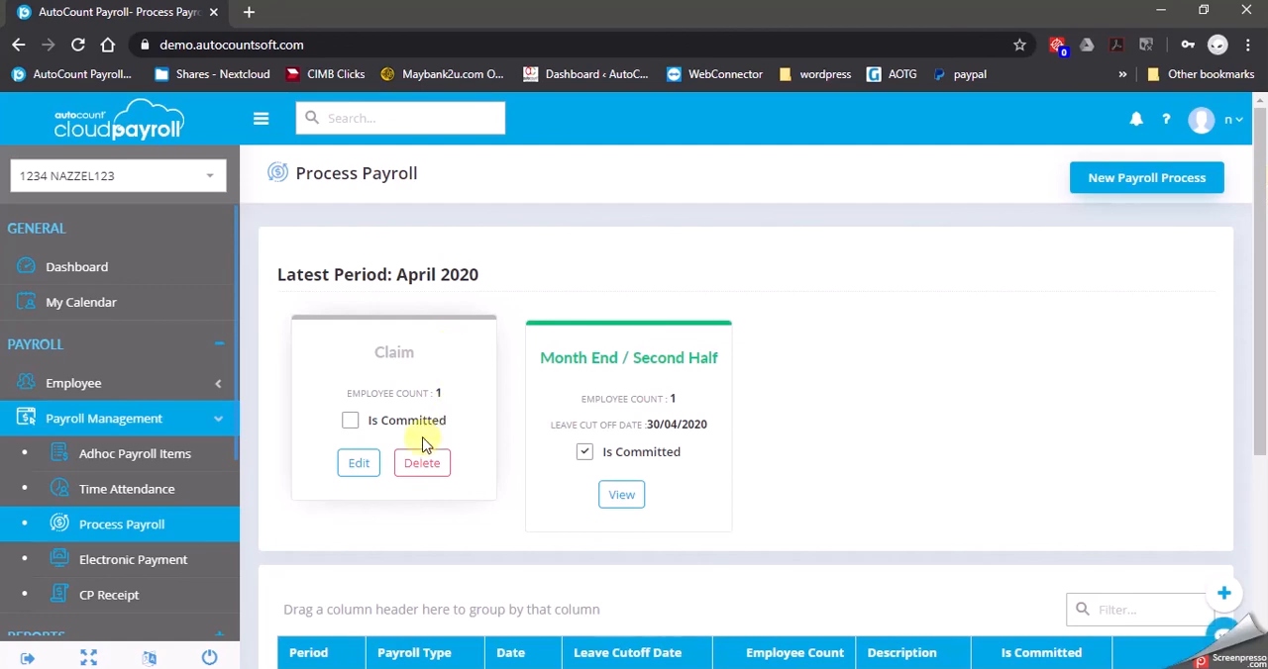
left_click(423, 461)
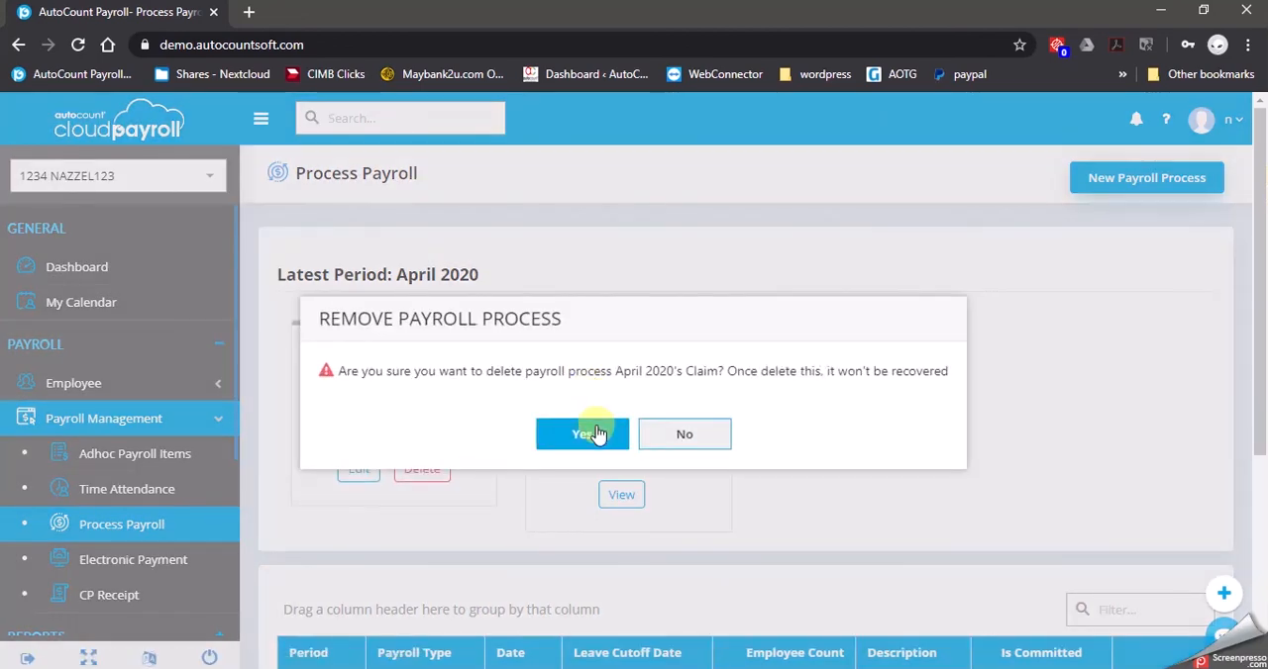
left_click(596, 438)
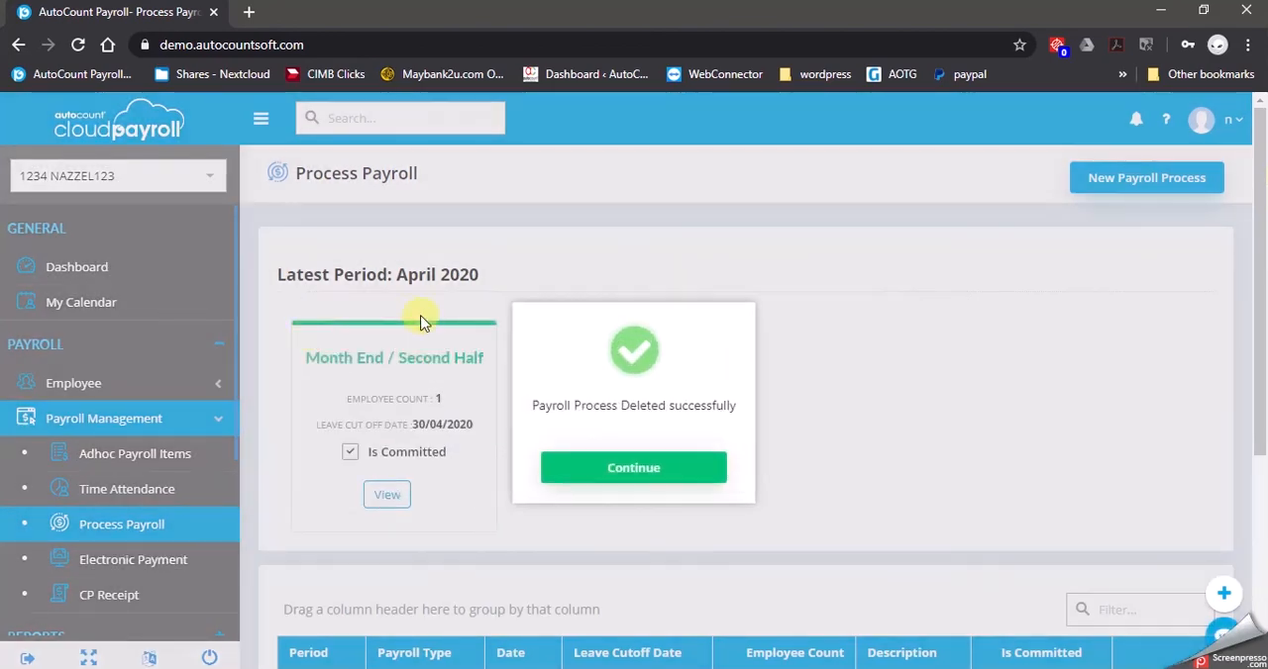
left_click(562, 479)
Open the April 2020 adhoc claim records with only the Purchasing Executive selected
left_click(203, 453)
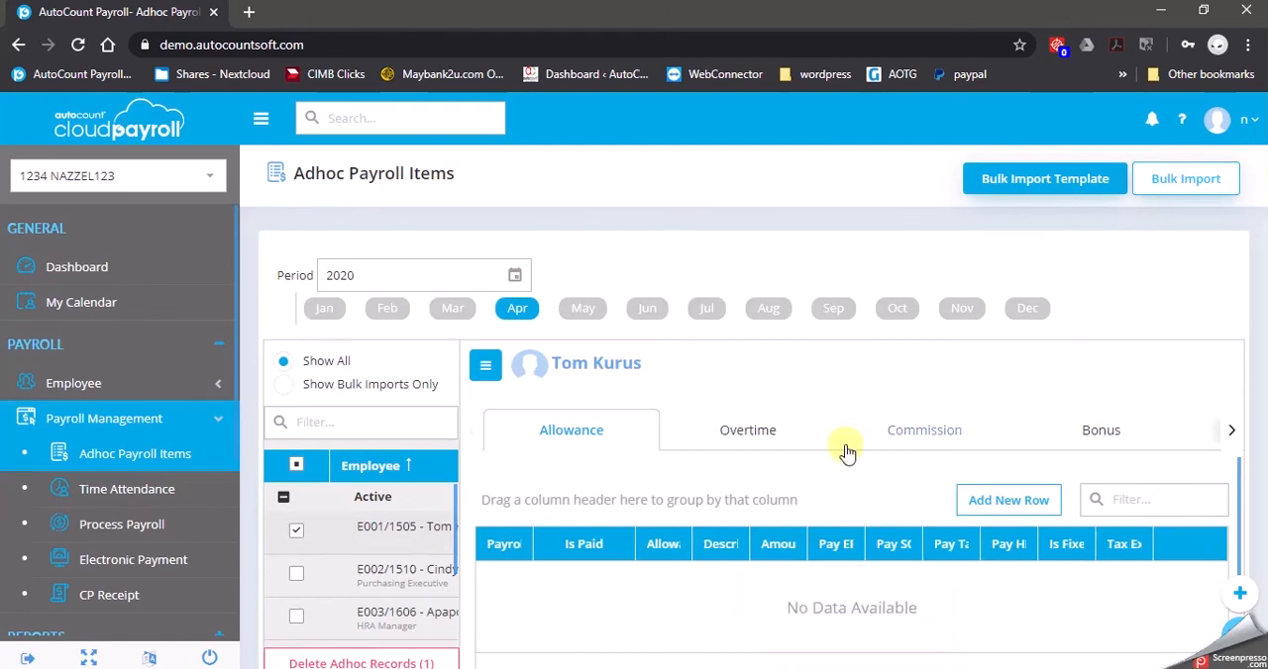
left_click(297, 572)
left_click(297, 530)
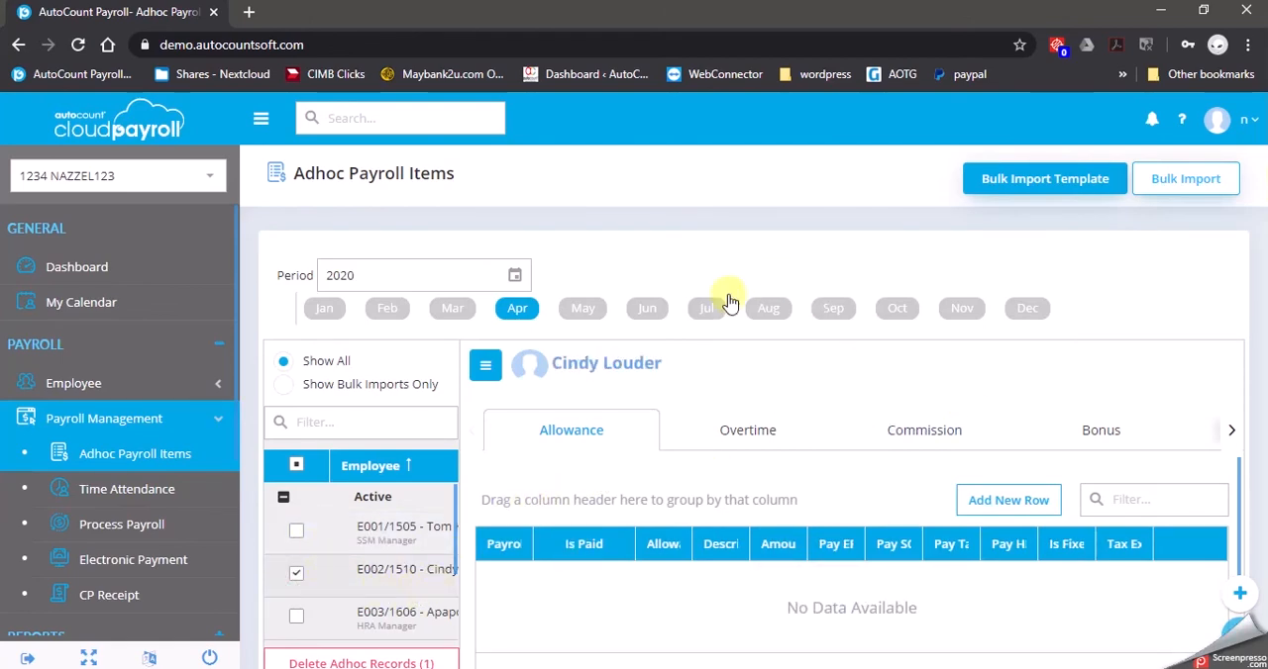
left_click(525, 311)
left_click(1228, 430)
left_click(1149, 436)
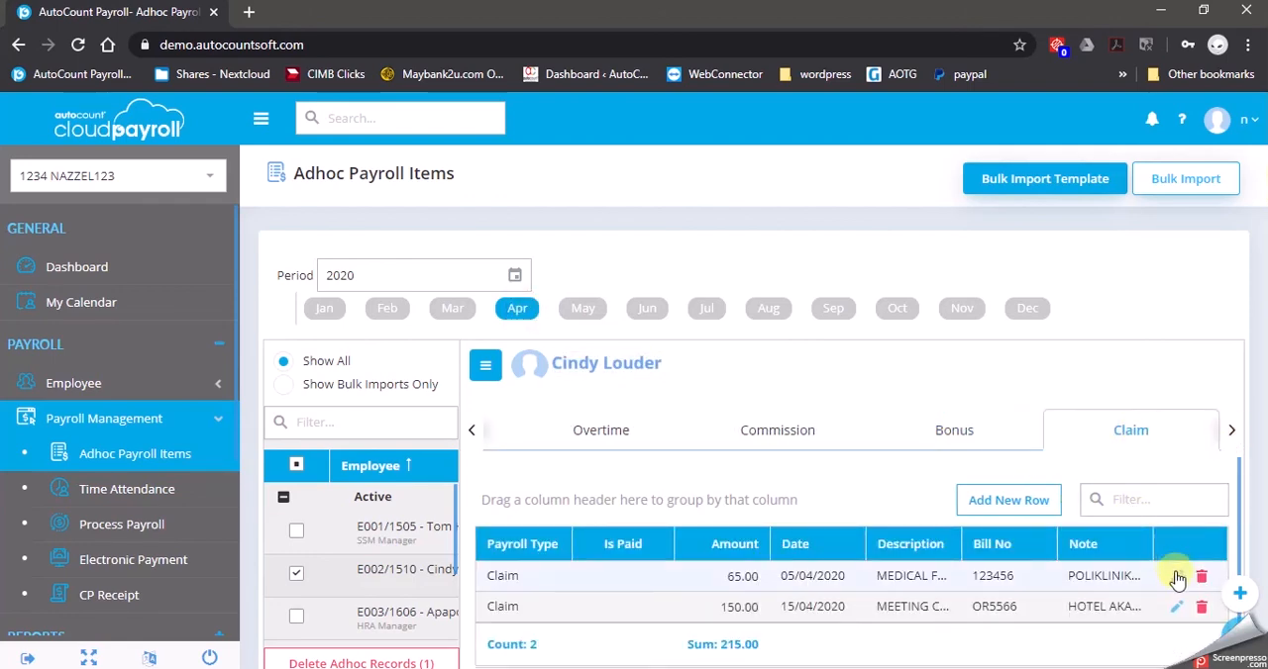
Change the MEDICAL FEE claim's payroll type to Month End / Second Half and save it
left_click(1178, 579)
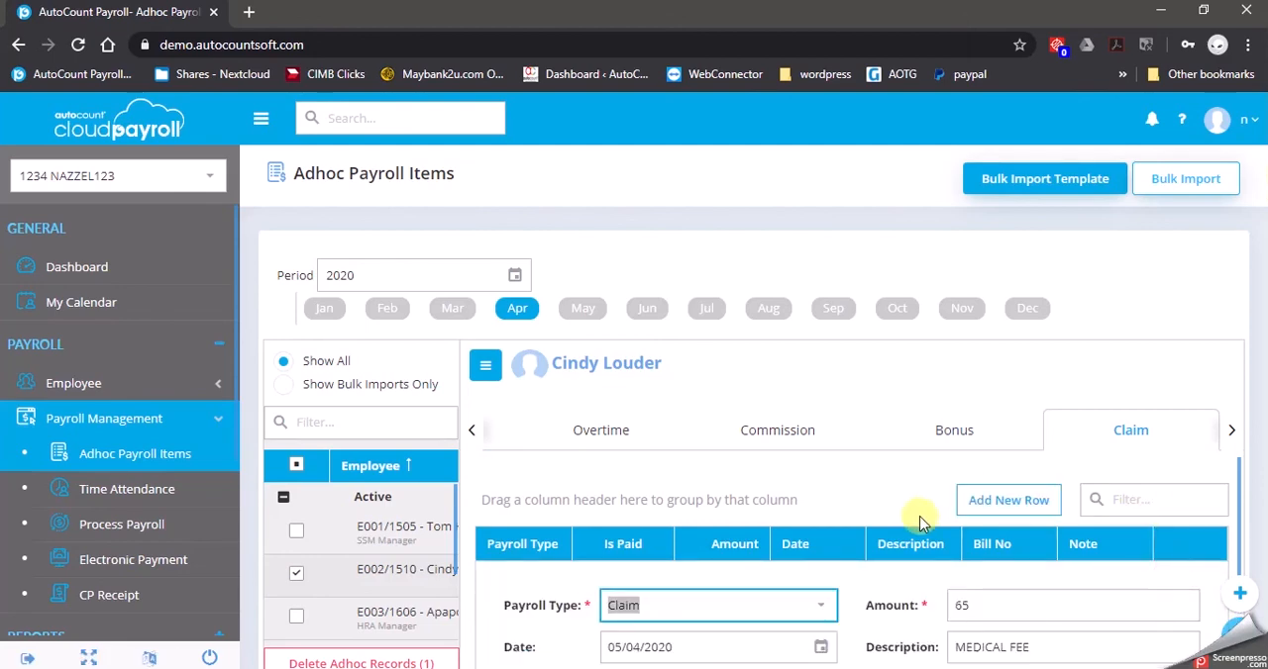
left_click(821, 614)
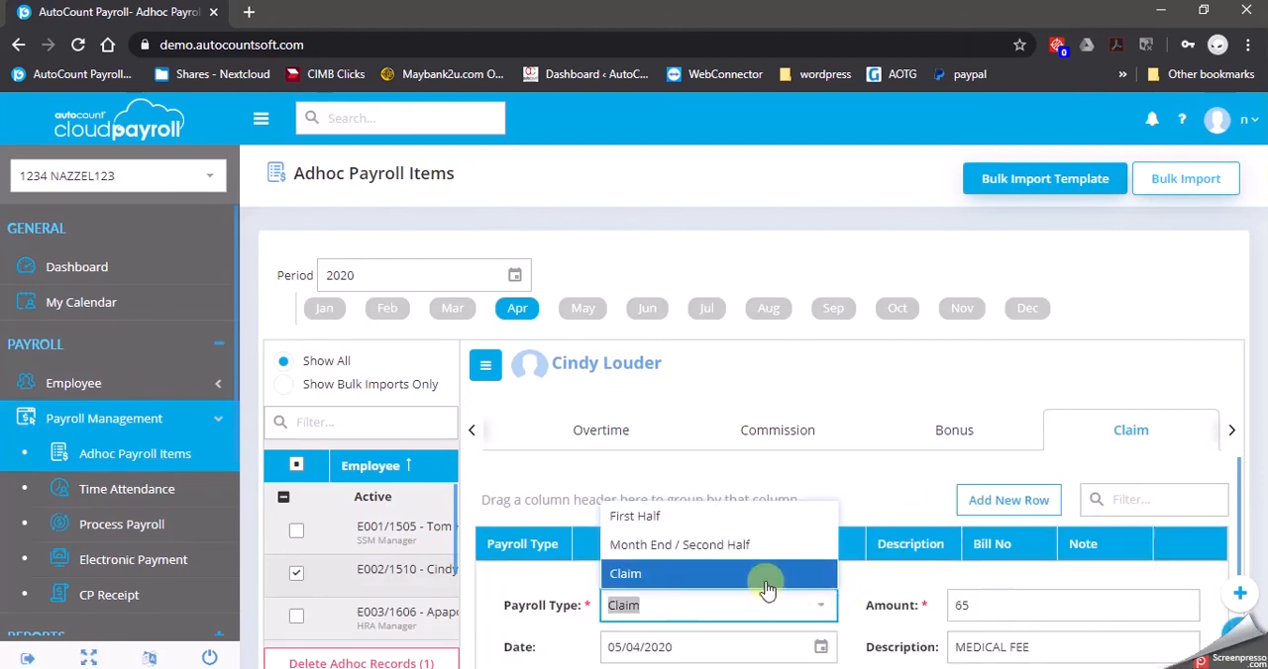
left_click(758, 541)
scroll(874, 577, "down", 3)
left_click(1100, 506)
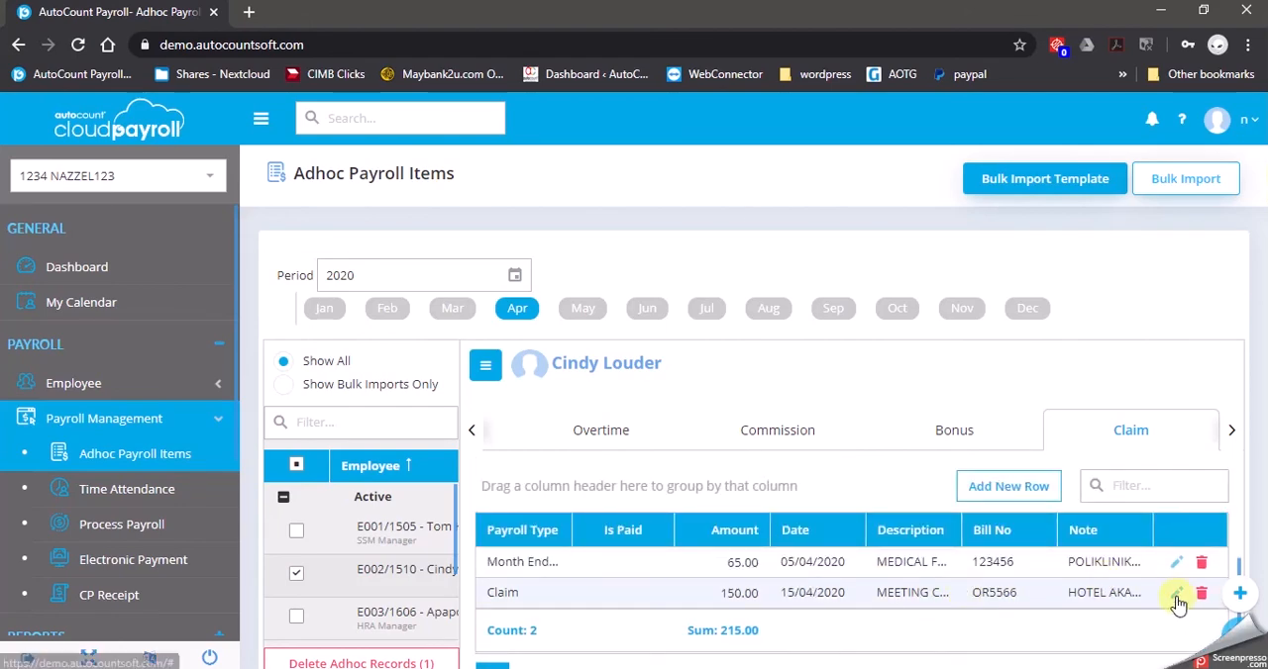
Change the MEETING CLIENT IN MELAKA claim's payroll type to Month End / Second Half and save it
left_click(1175, 592)
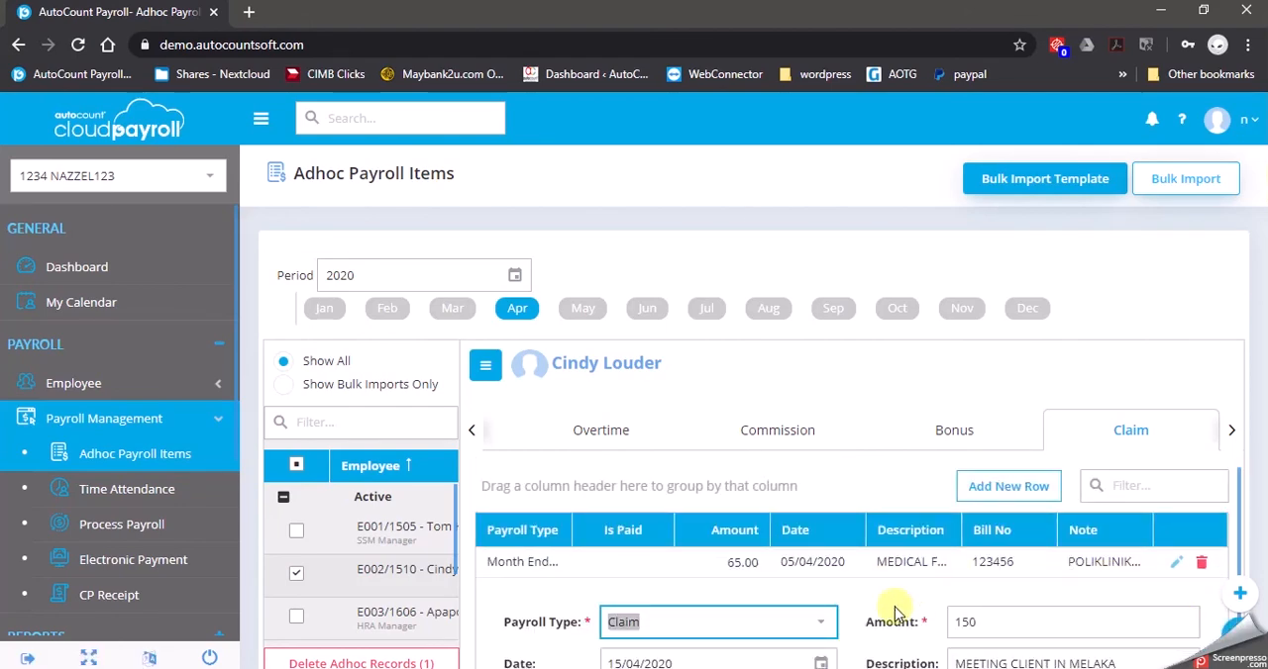
left_click(820, 622)
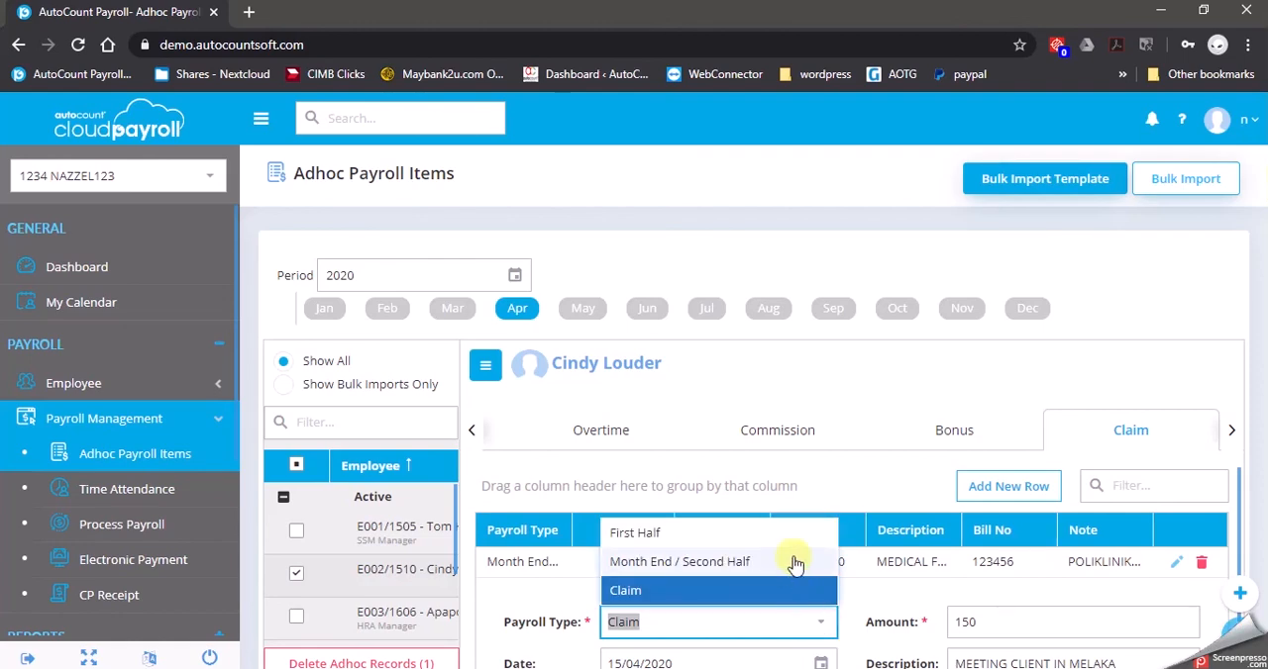
left_click(795, 563)
scroll(842, 544, "down", 2)
left_click(1102, 639)
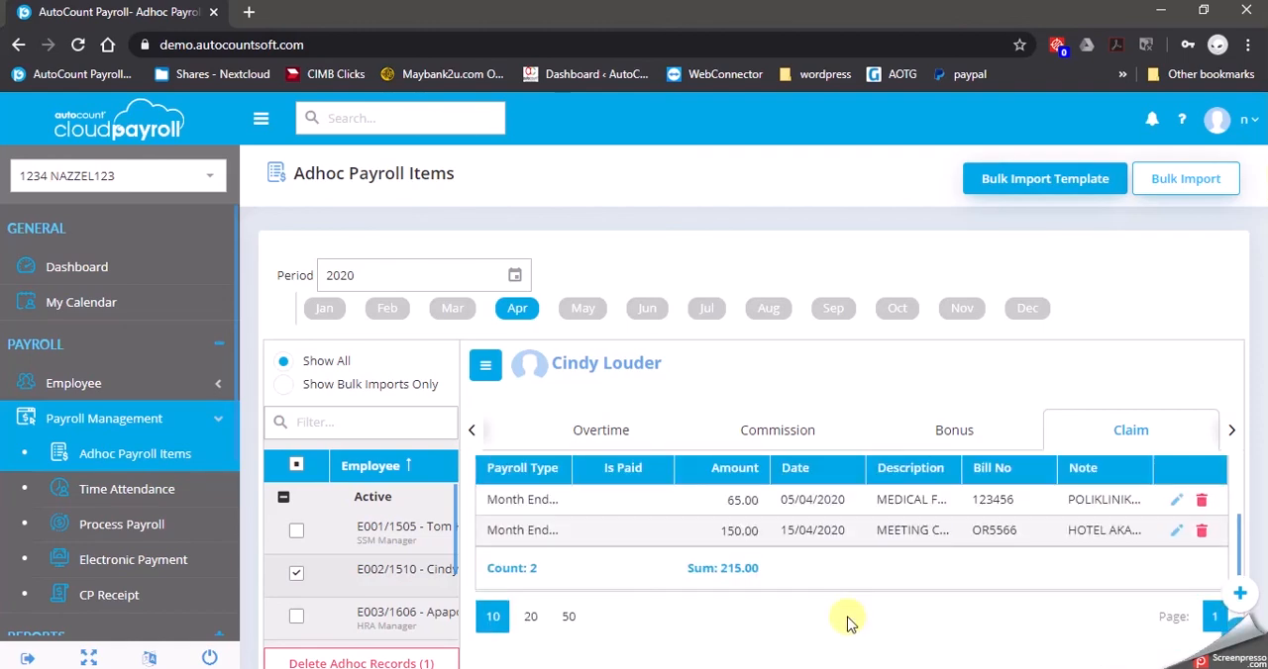
Open the April 2020 Month End / Second Half payroll process and uncommit all its records
left_click(163, 533)
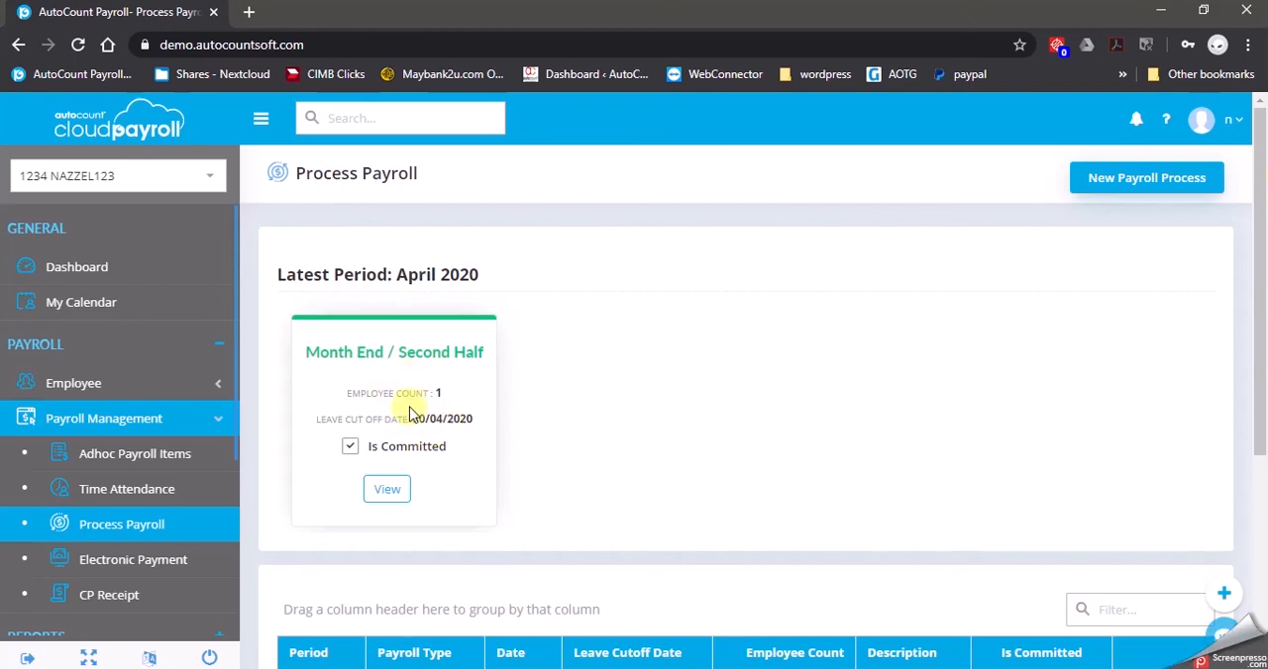
left_click(386, 489)
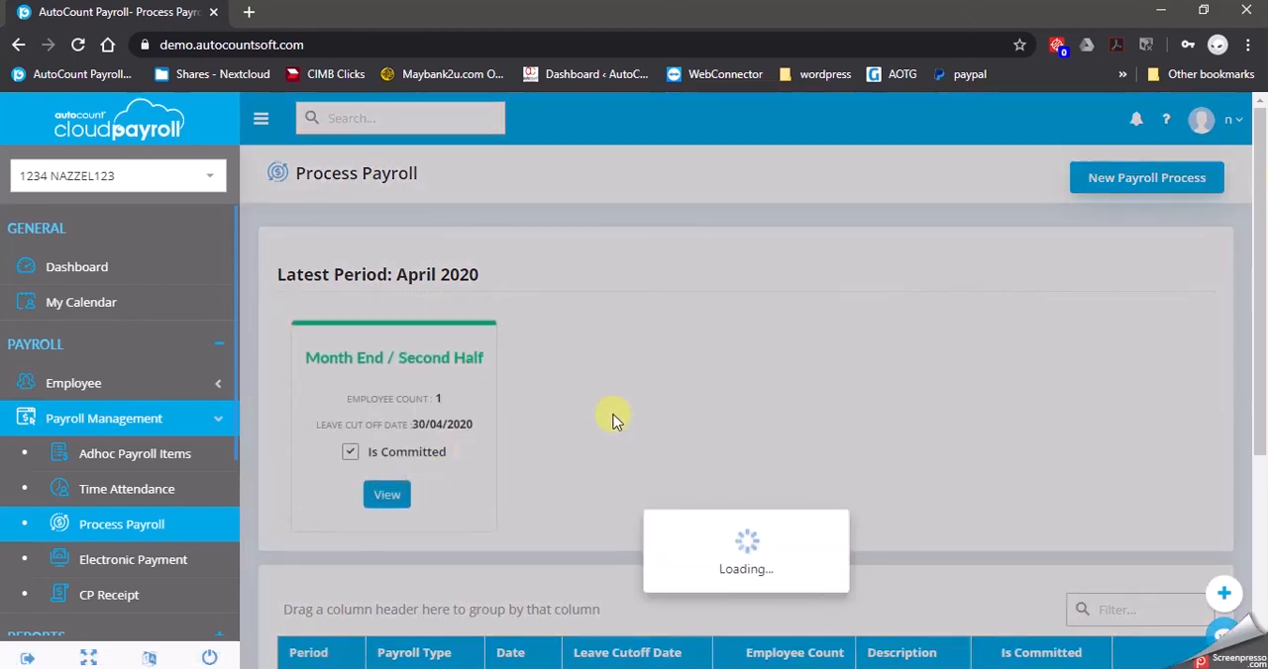
scroll(619, 412, "down", 3)
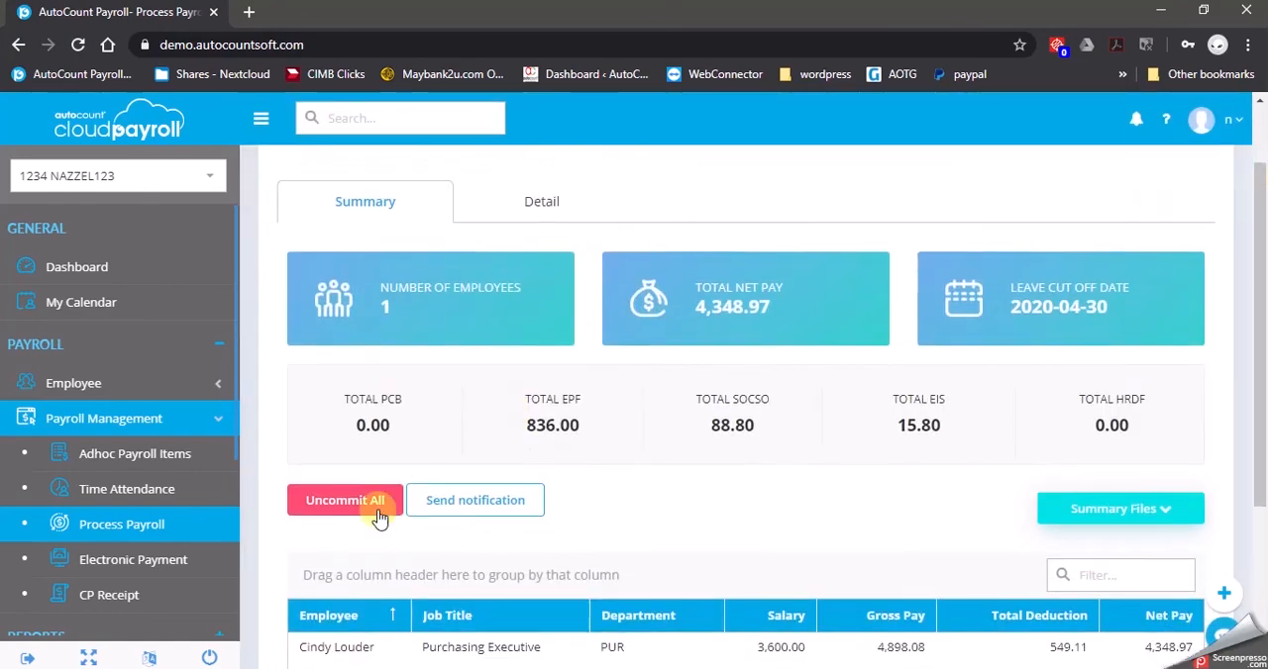
left_click(319, 499)
left_click(592, 444)
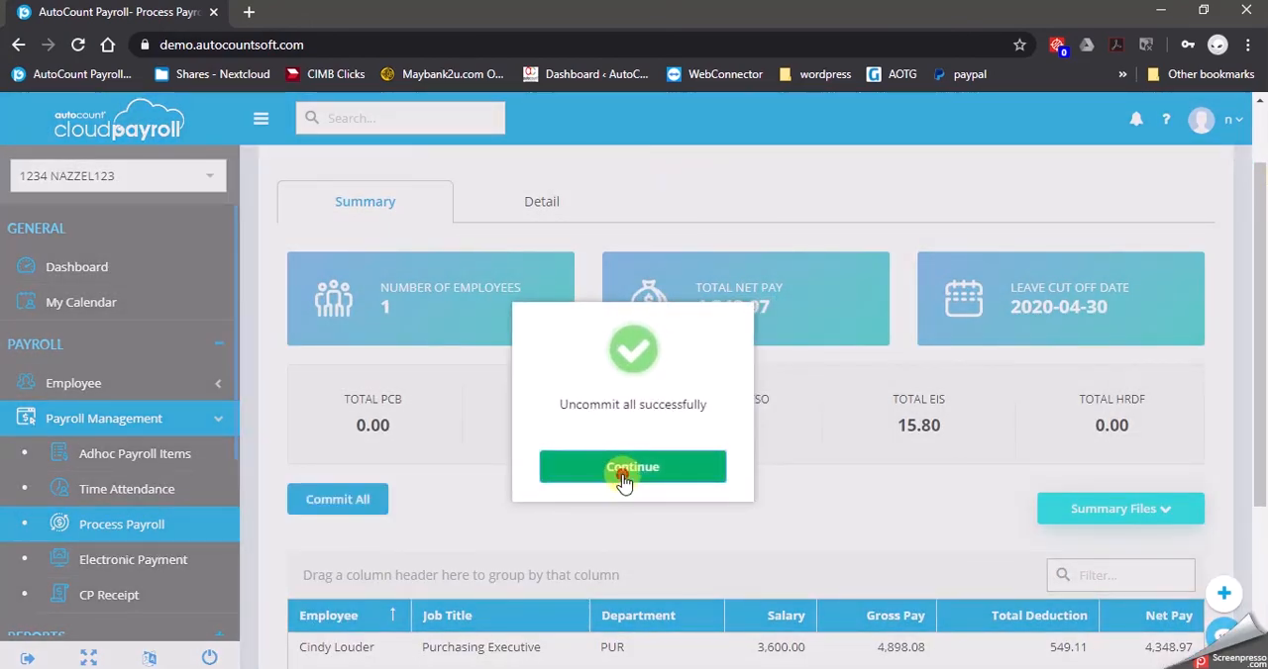
left_click(624, 469)
Reset the Purchasing Executive's pay detail in the April 2020 month-end payroll to reload the adhoc claims
left_click(546, 202)
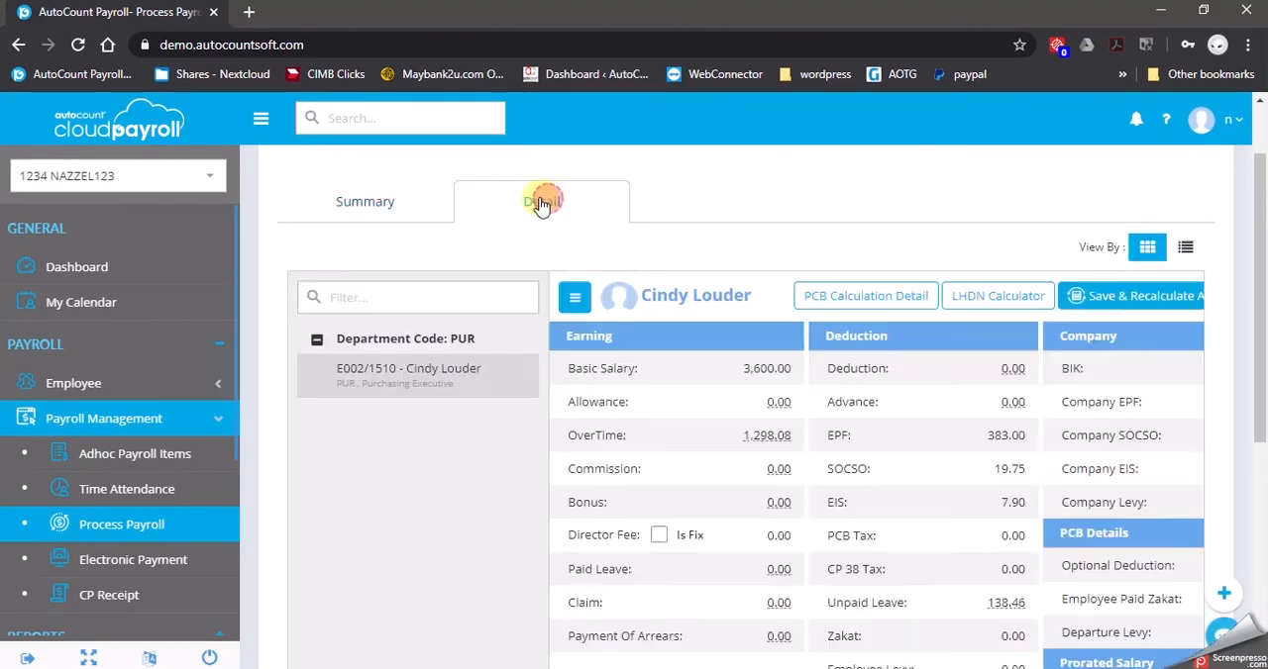
left_click(260, 118)
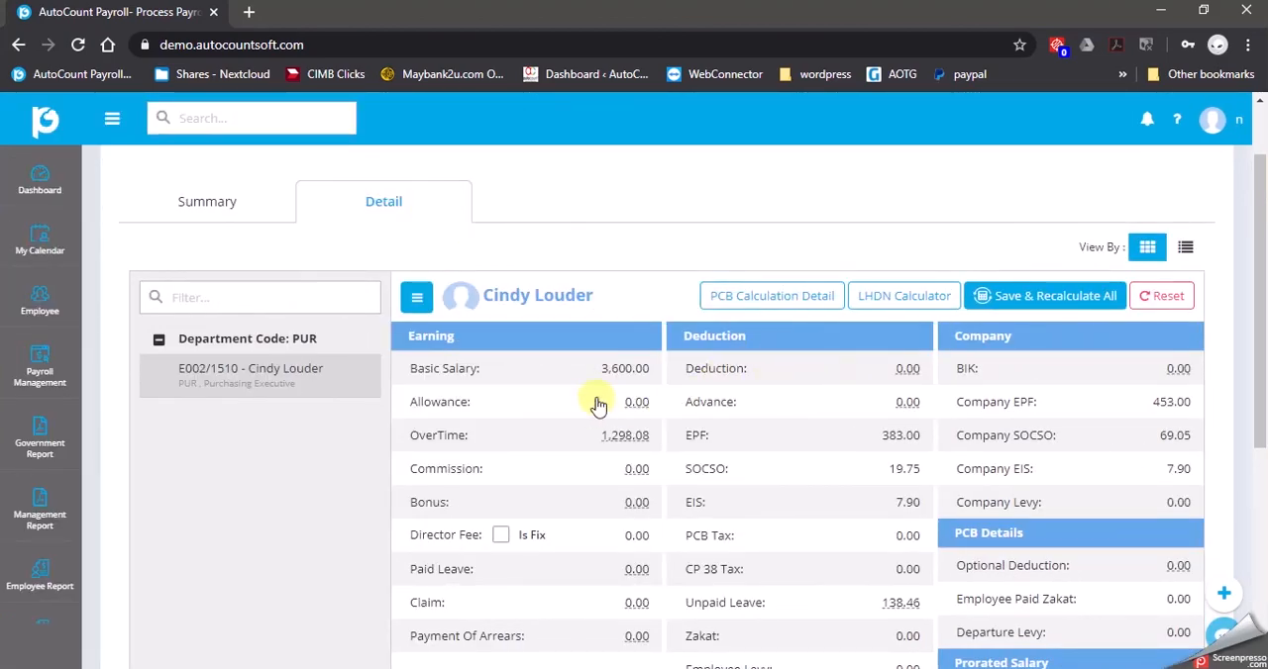
scroll(598, 406, "down", 2)
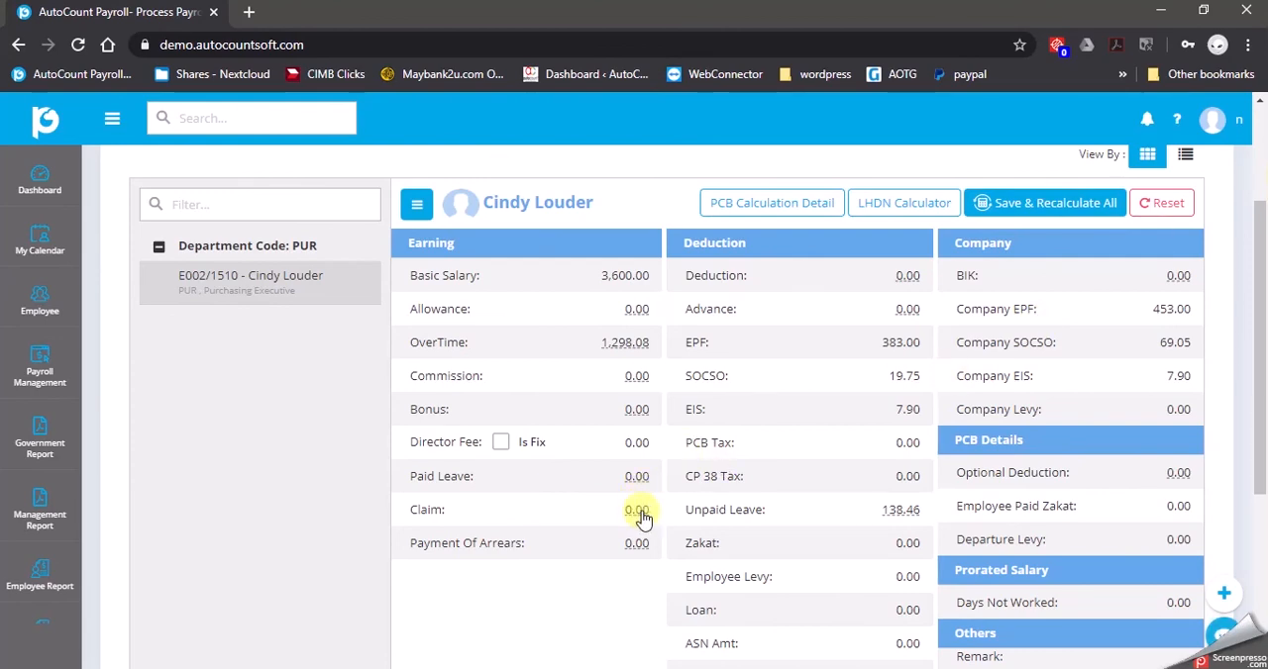
left_click(1168, 206)
left_click(589, 434)
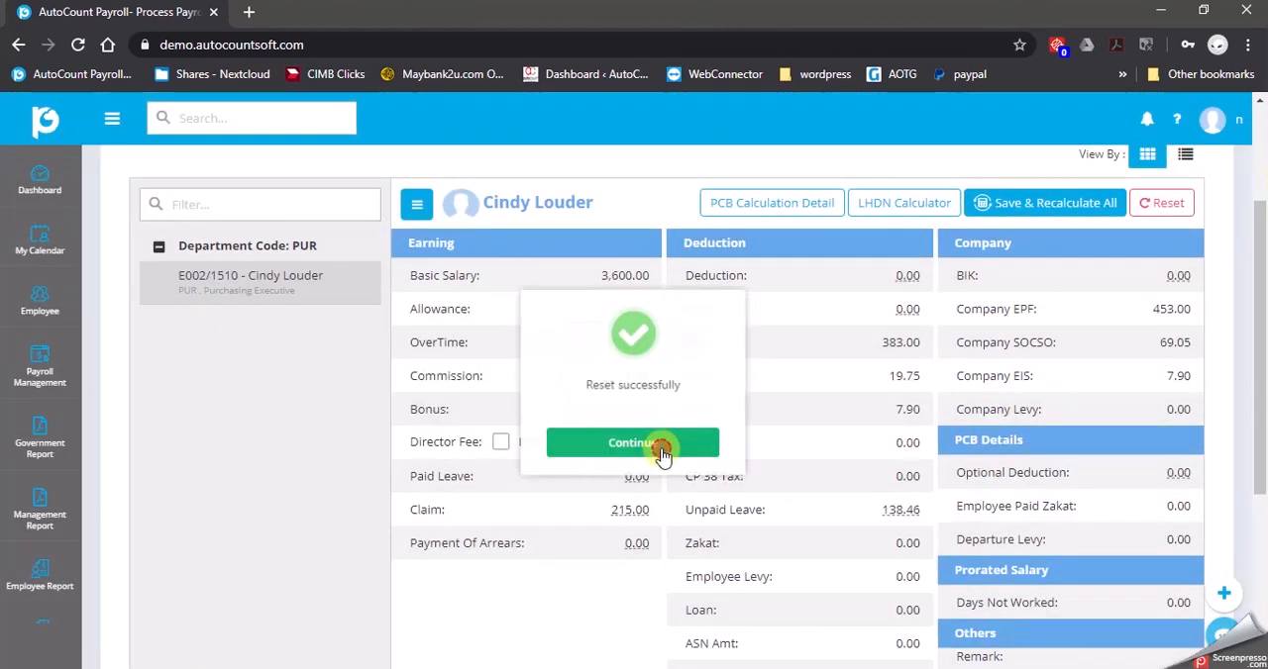
left_click(655, 447)
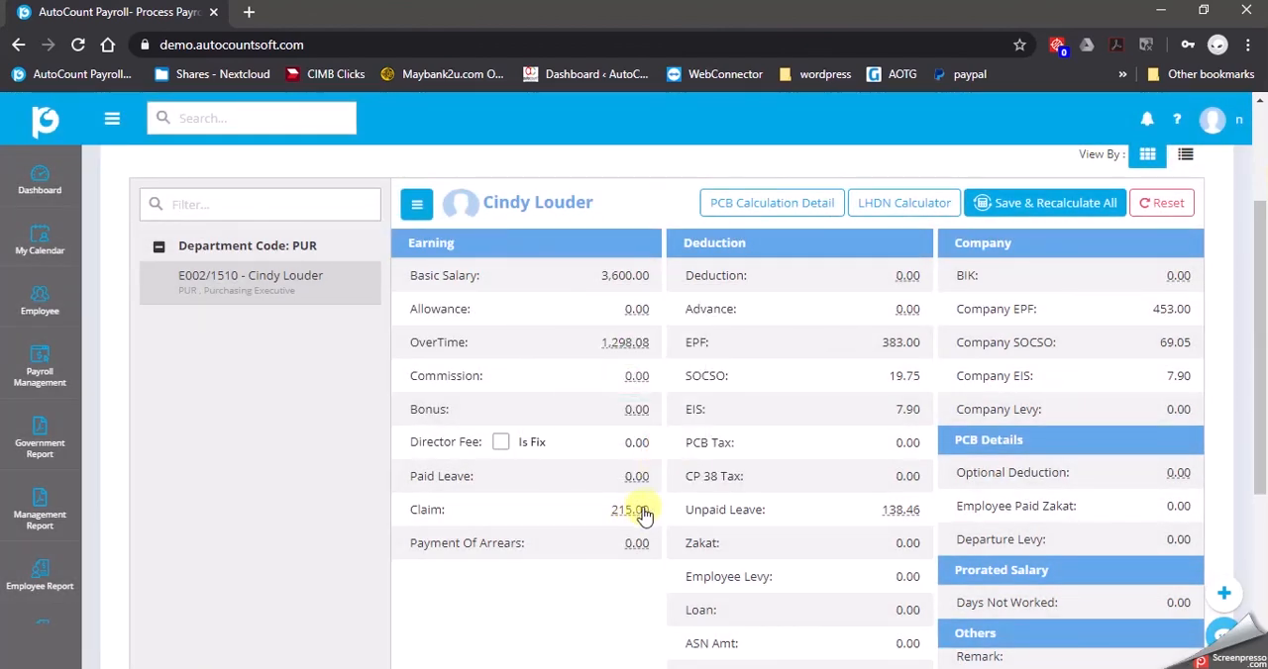